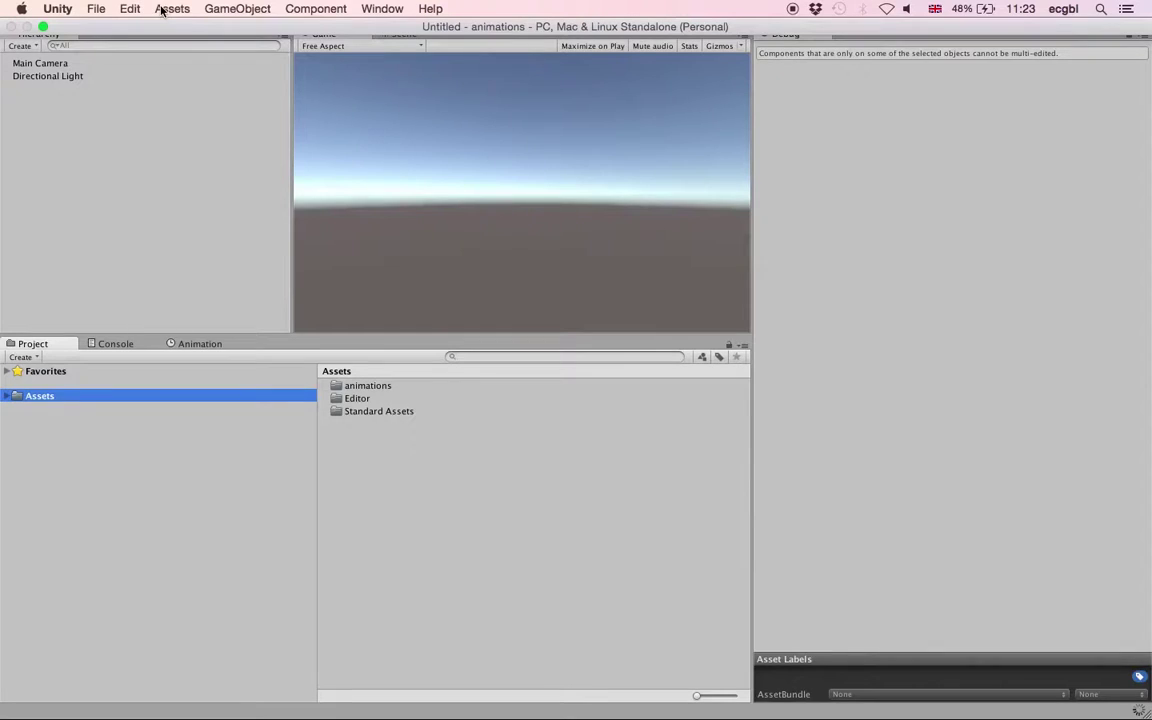
# Step: Import the standard Cameras asset package with all of its files
pyautogui.click(161, 10)
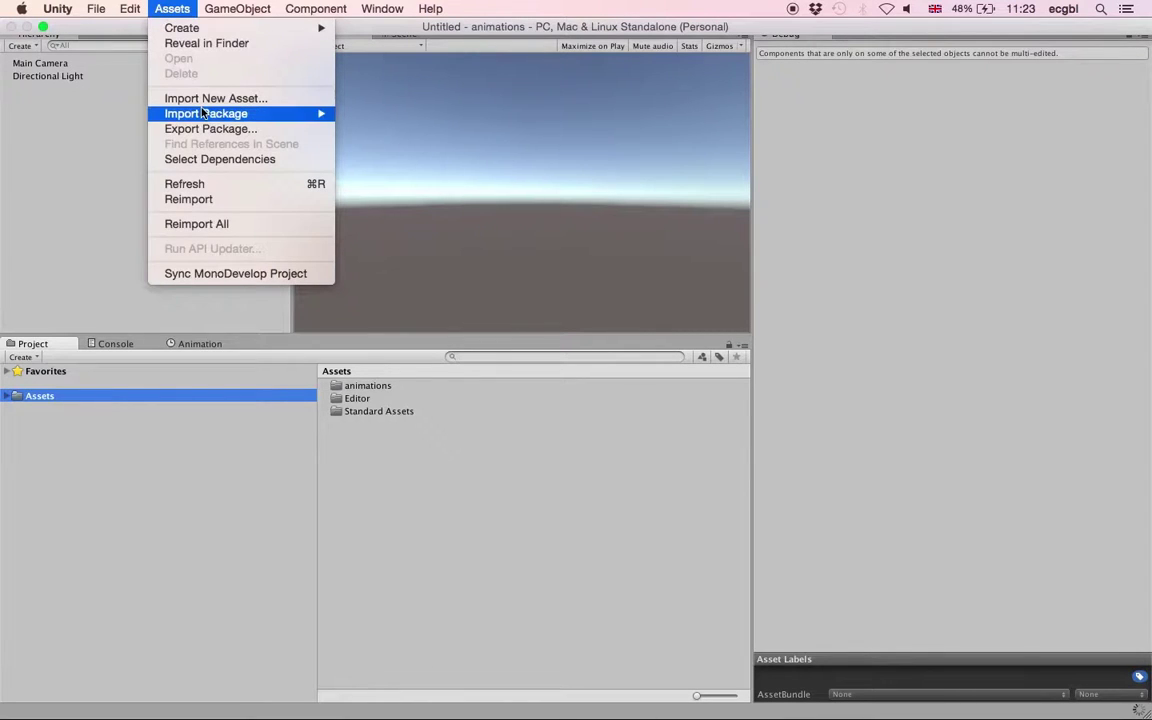
pyautogui.moveTo(228, 117)
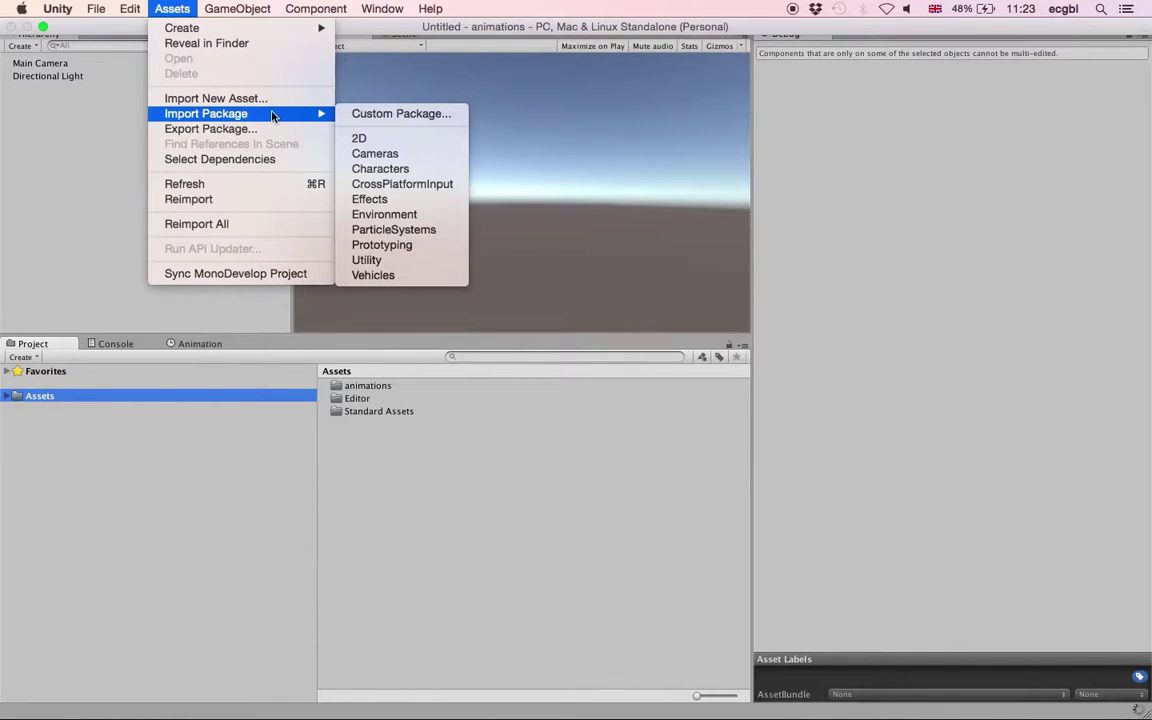
pyautogui.click(367, 154)
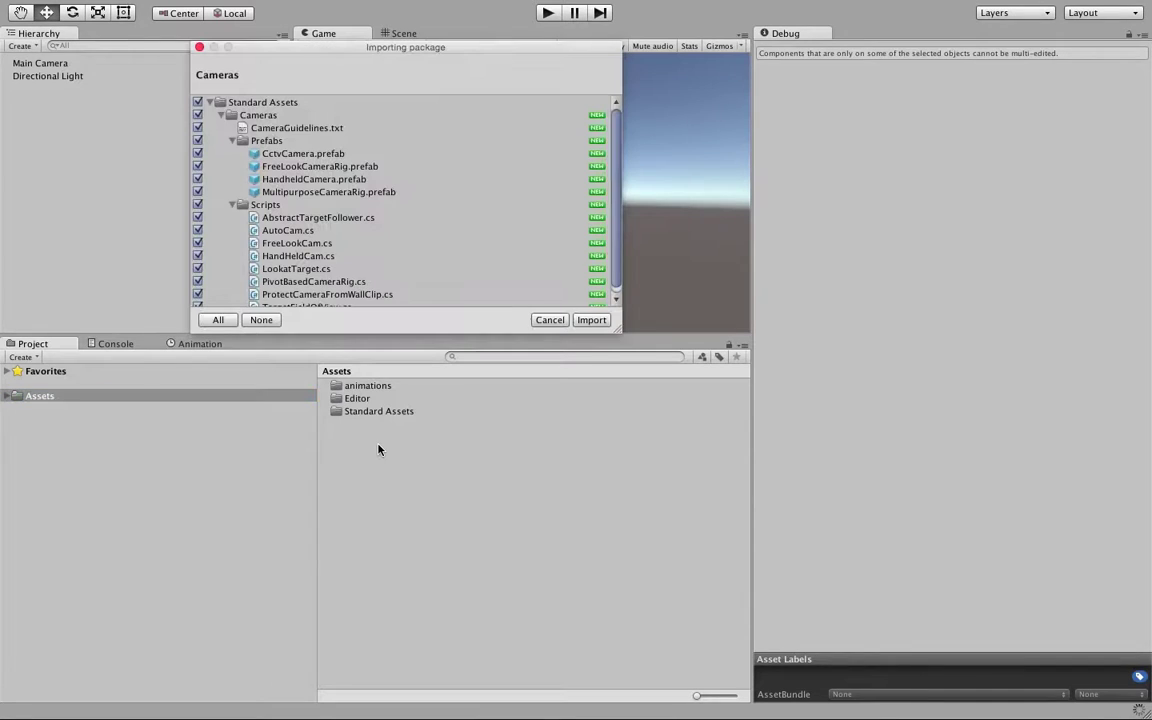
pyautogui.click(591, 320)
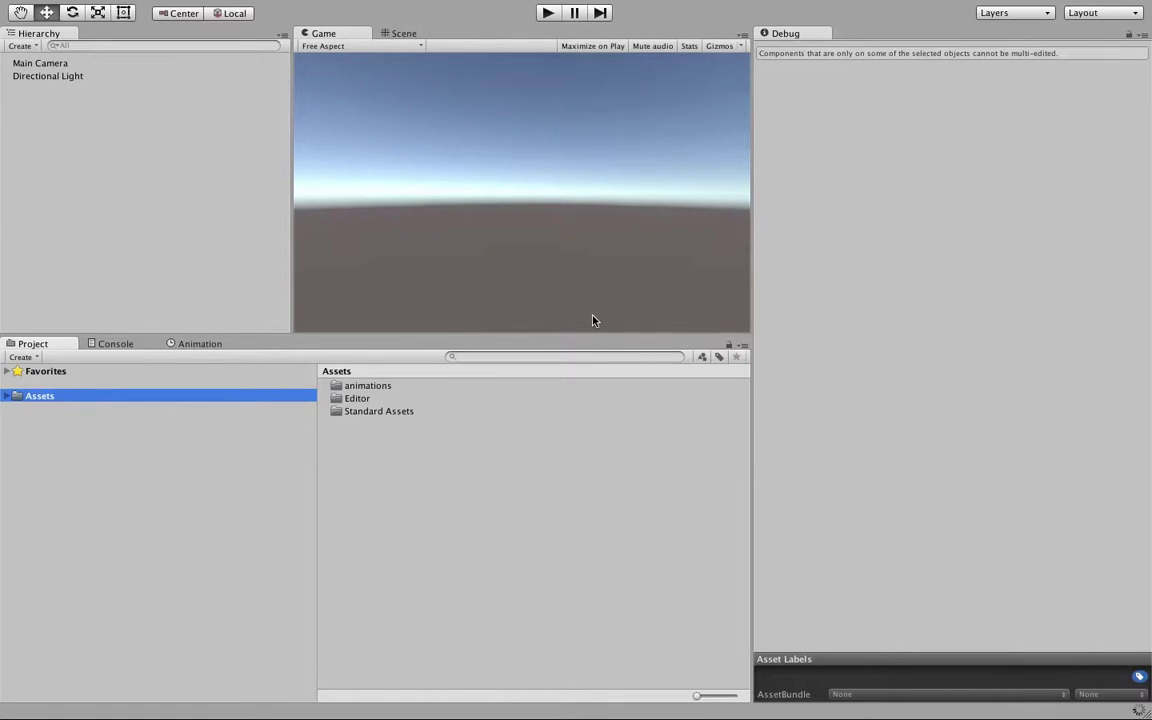
# Step: Display the Standard Assets folder contents in the Project panel
pyautogui.click(373, 412)
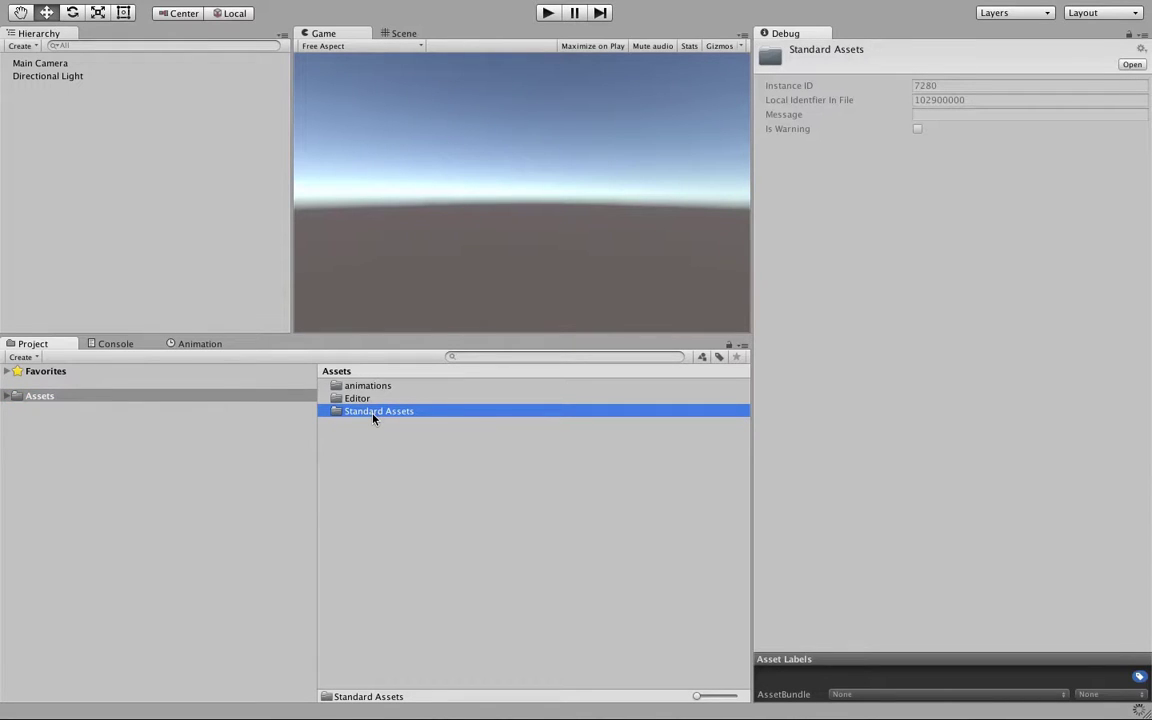
pyautogui.click(7, 396)
pyautogui.click(54, 435)
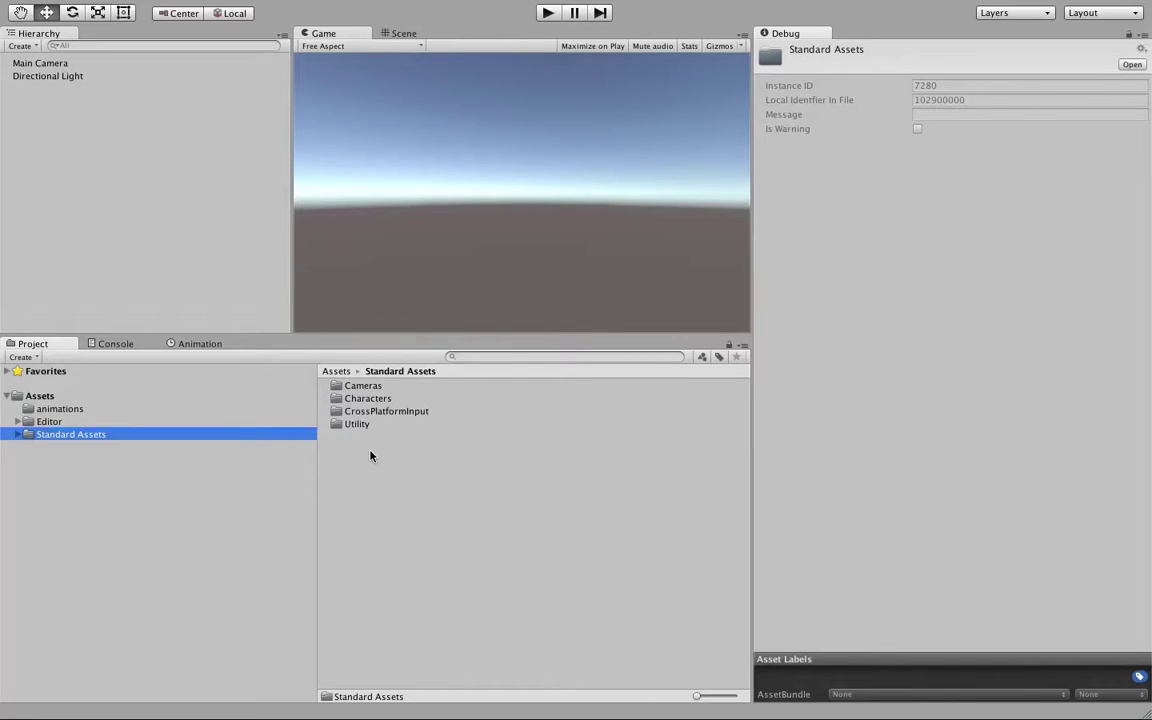
# Step: Add a cube and set its X and Z scale to 100, forming a flat slab
pyautogui.click(221, 8)
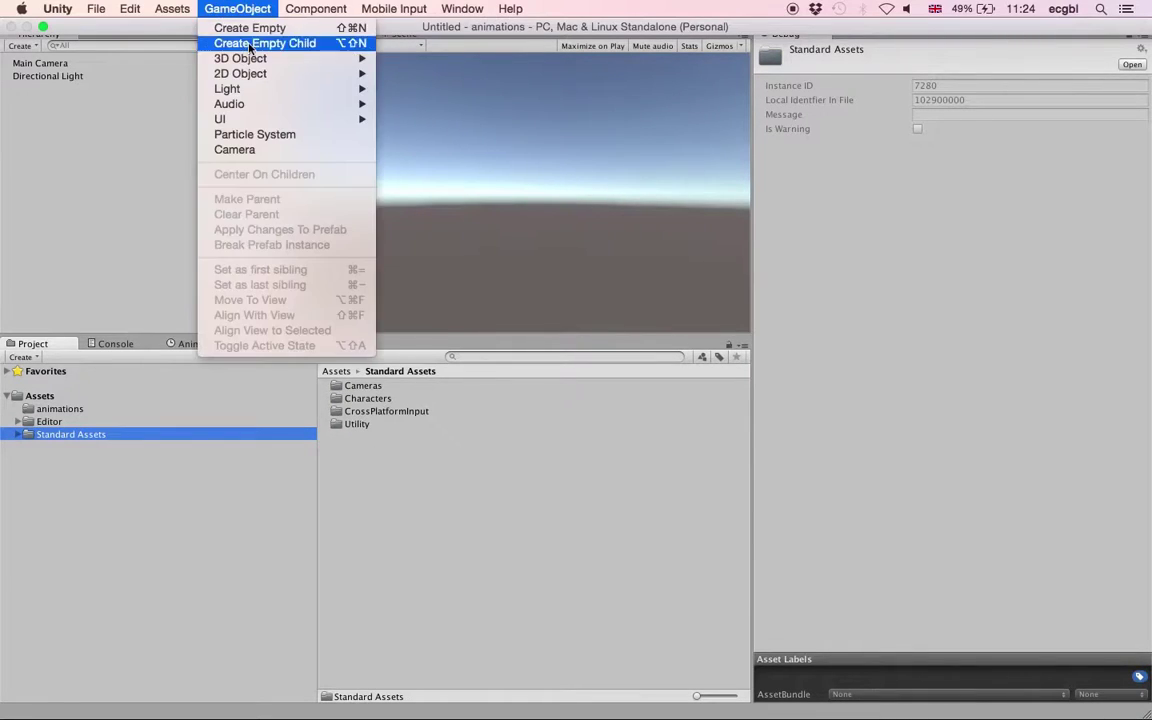
pyautogui.moveTo(250, 62)
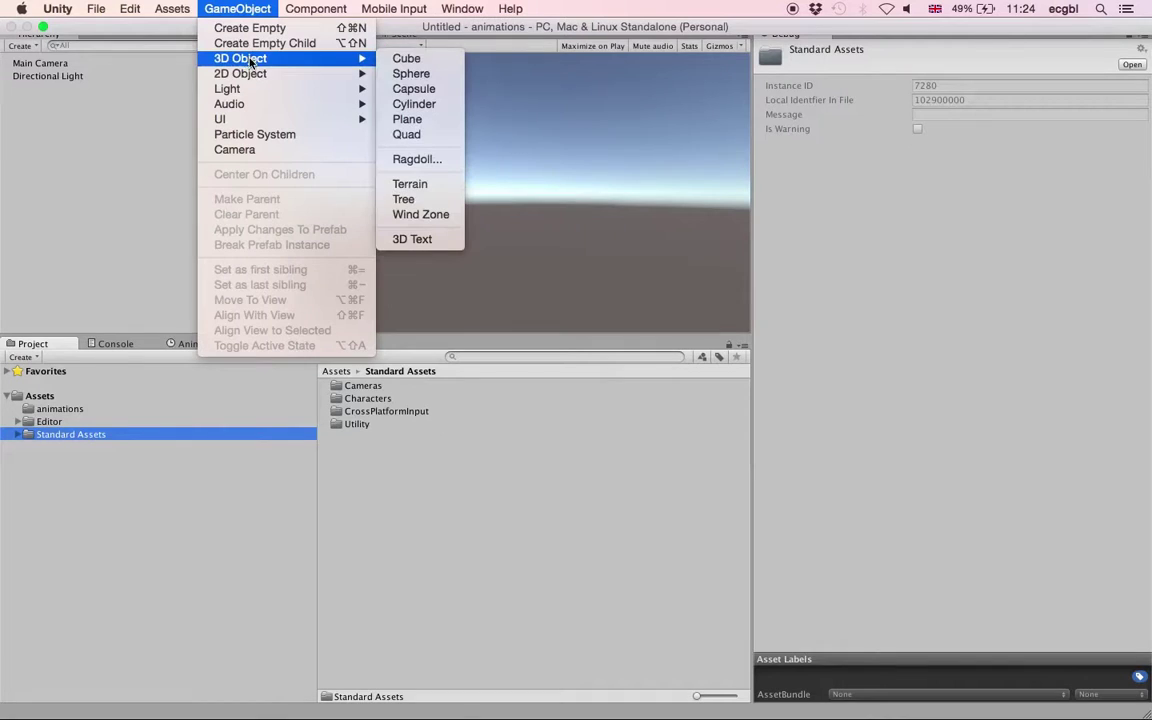
pyautogui.click(407, 60)
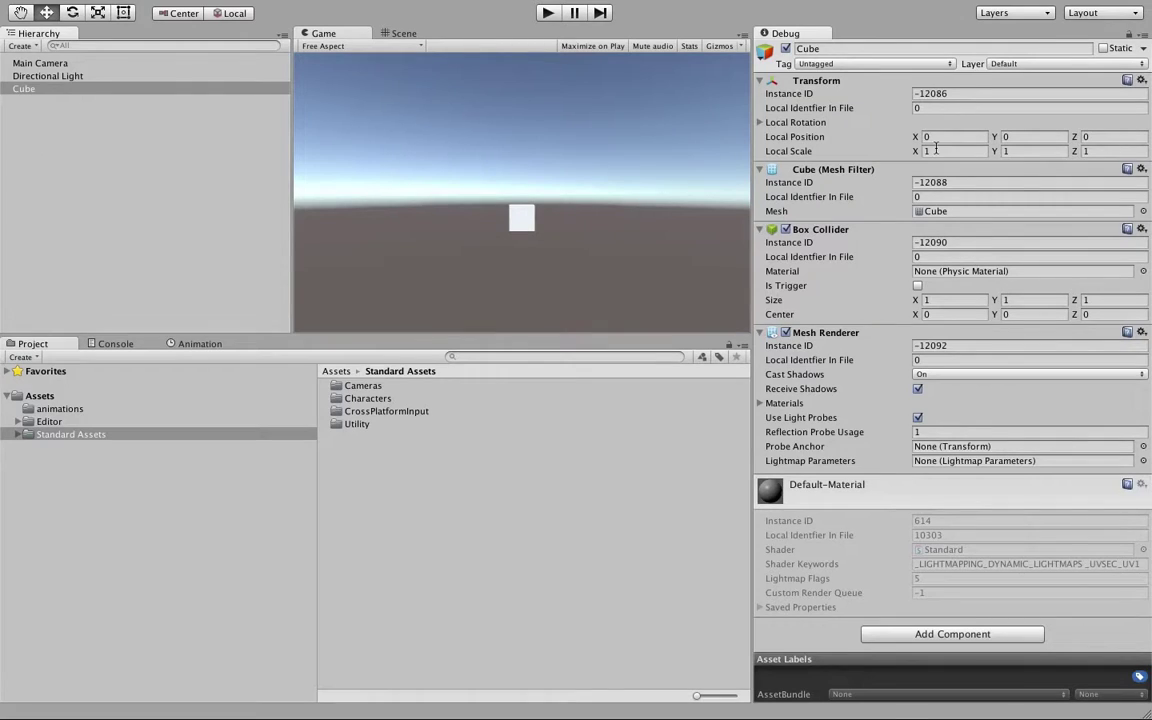
pyautogui.click(935, 150)
pyautogui.write('100')
pyautogui.press('Tab')
pyautogui.press('Tab')
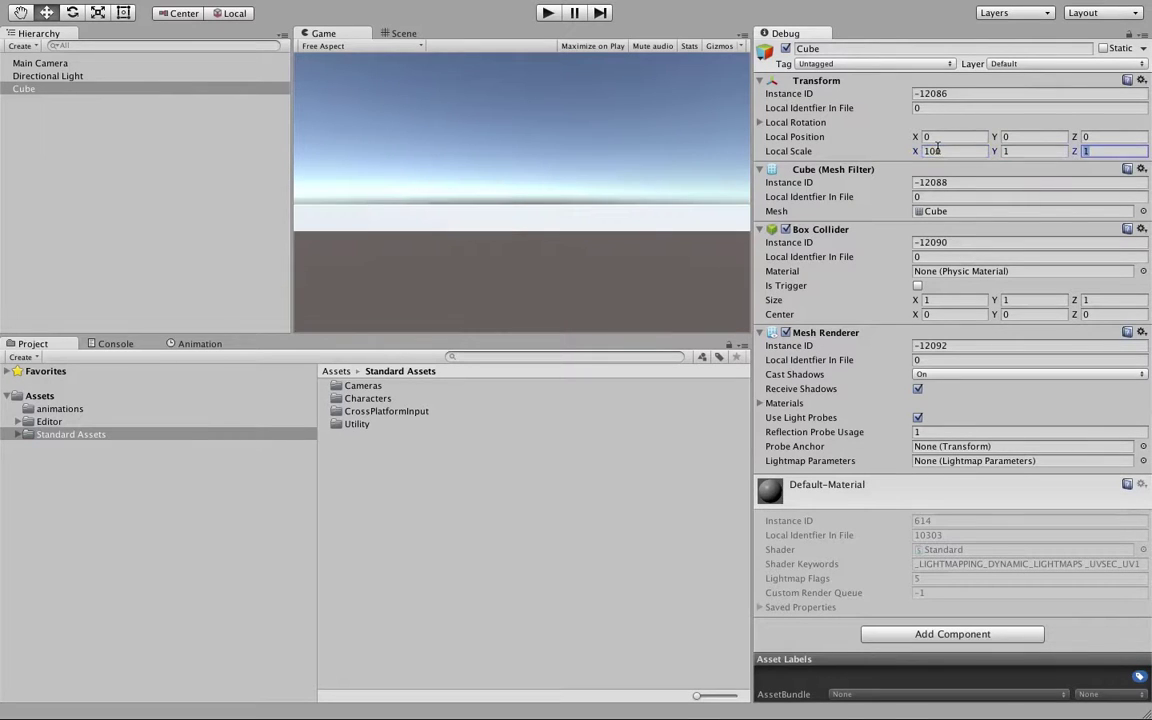
pyautogui.write('100')
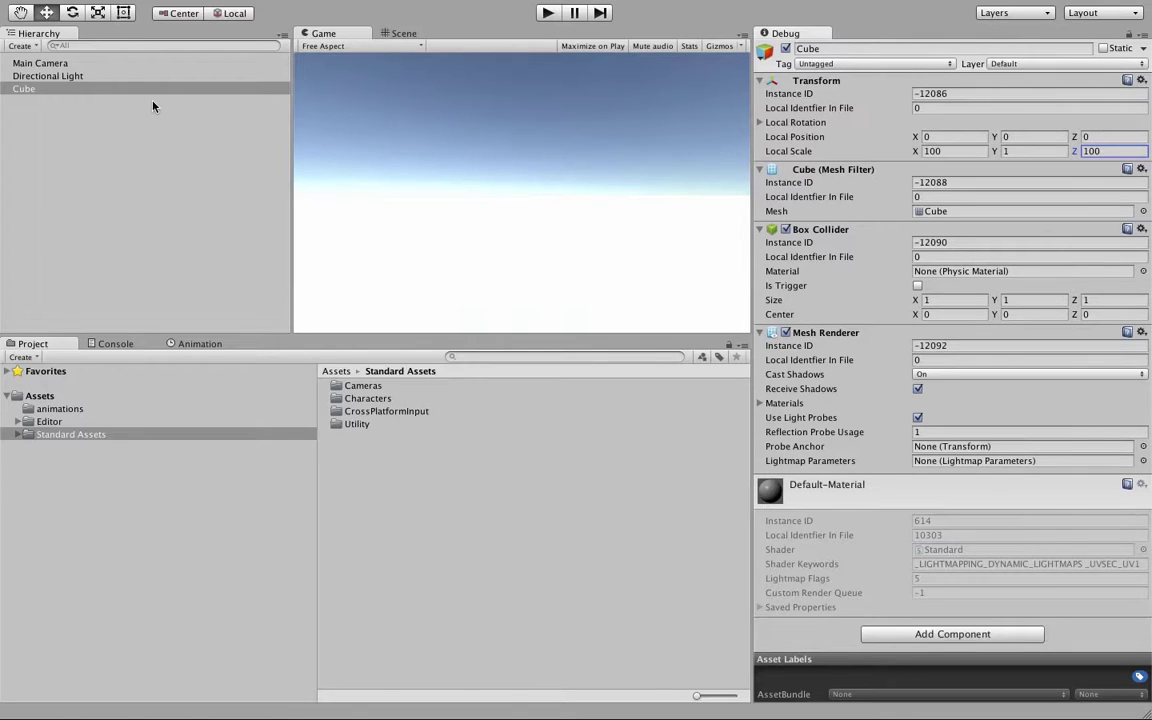
pyautogui.click(400, 33)
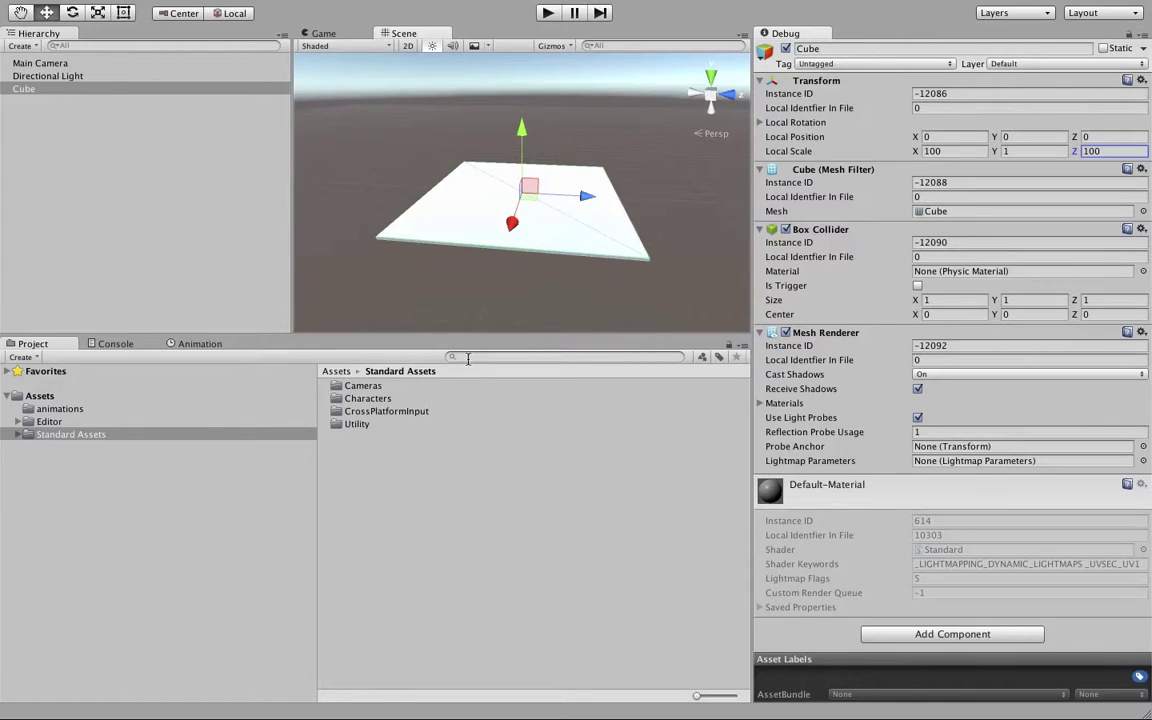
# Step: Create a new material named green in the Assets folder
pyautogui.click(44, 396)
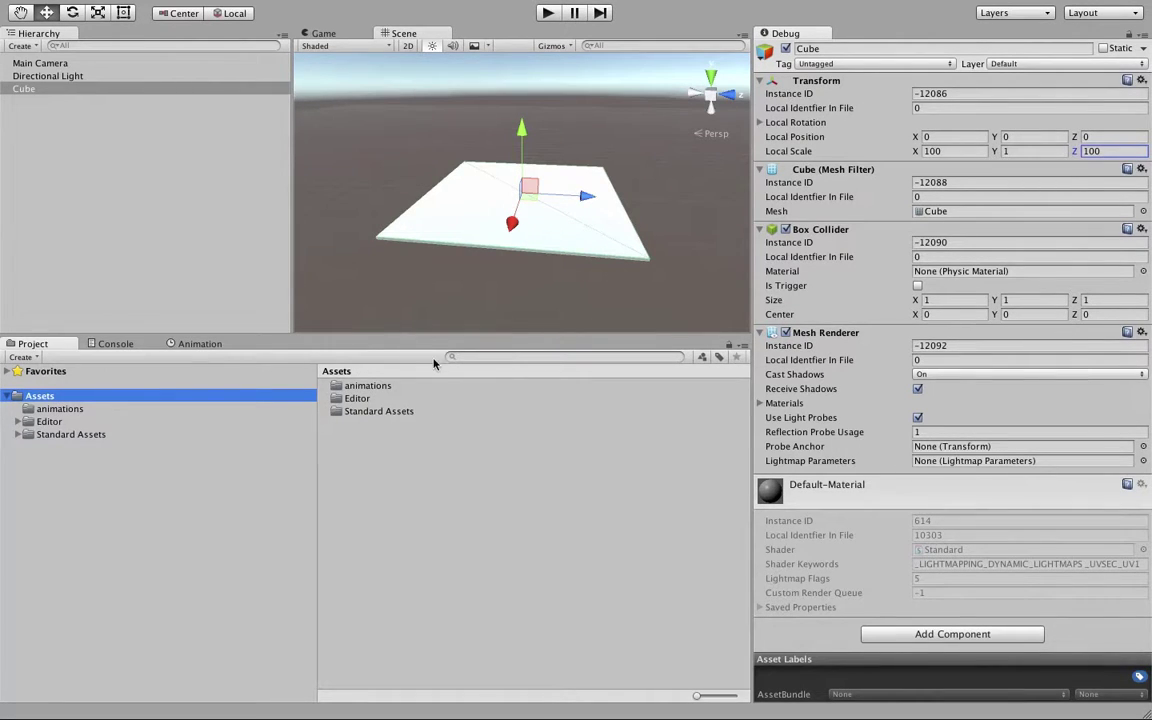
pyautogui.click(34, 357)
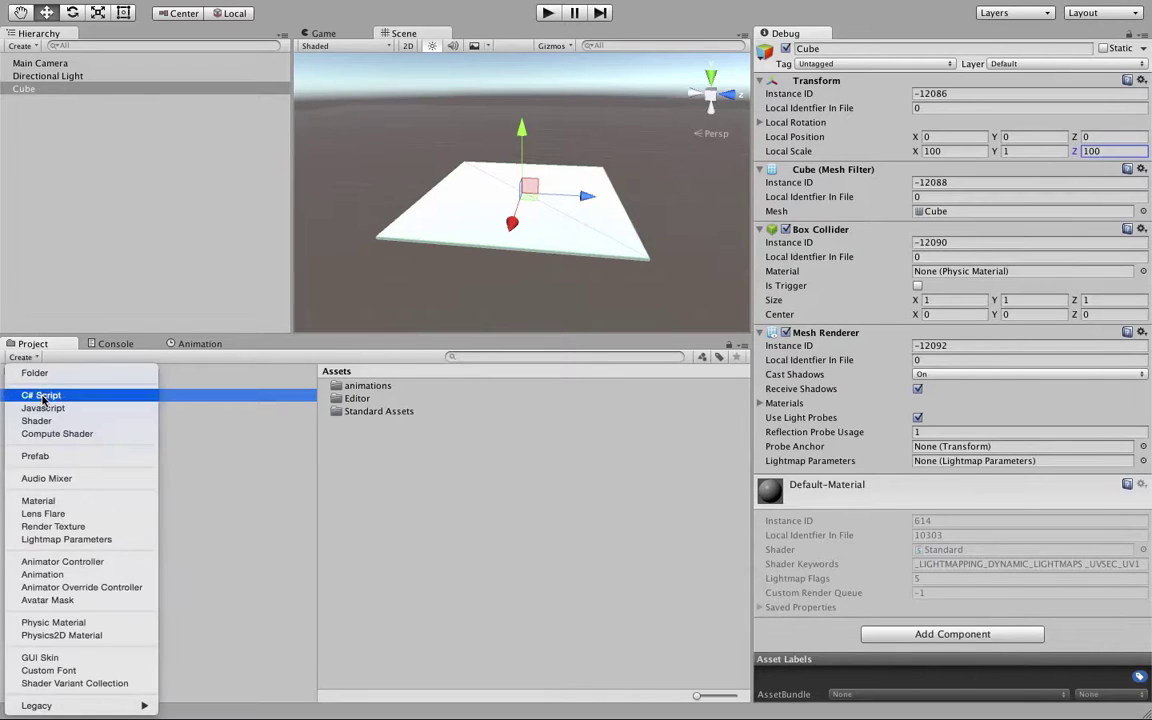
pyautogui.click(38, 500)
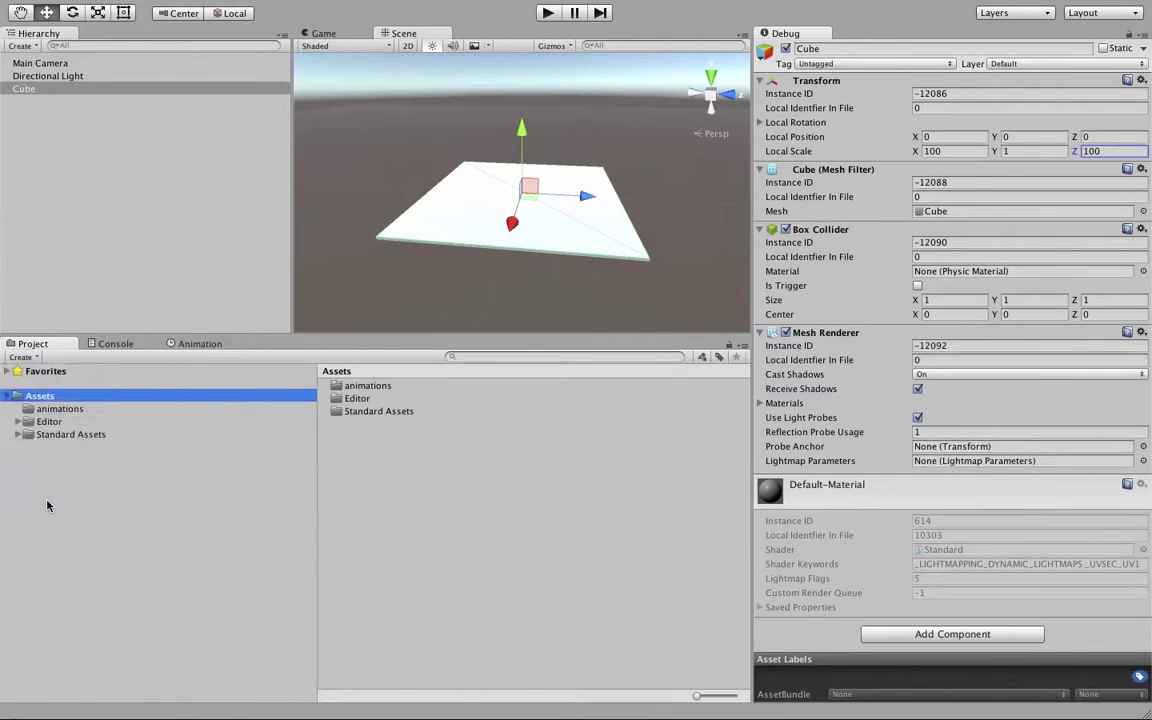
pyautogui.write('gre')
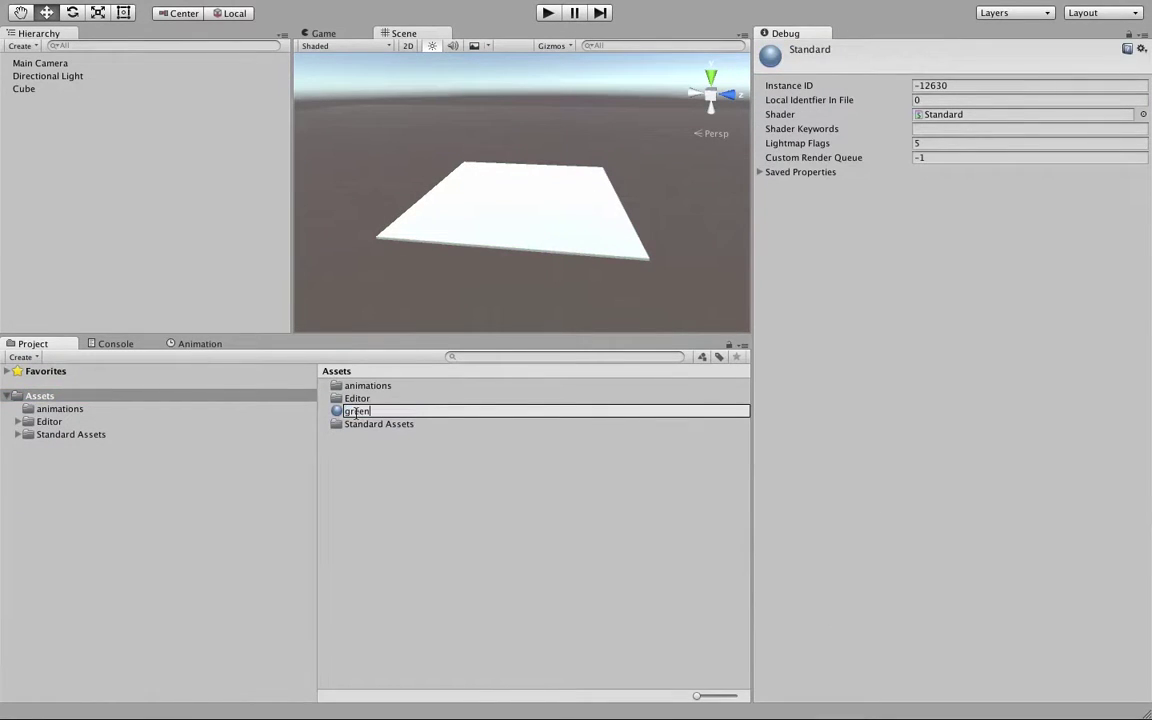
pyautogui.write('en')
pyautogui.press('Return')
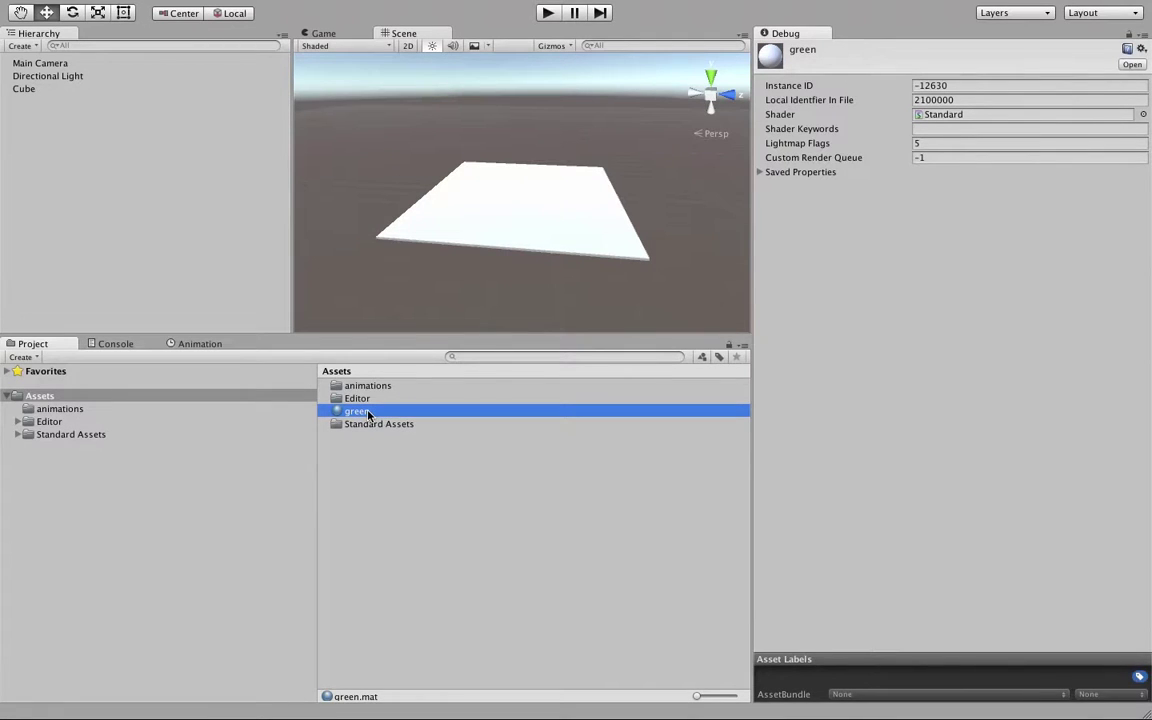
# Step: Give the green material a bright green albedo and drag it onto the ground cube
pyautogui.click(360, 411)
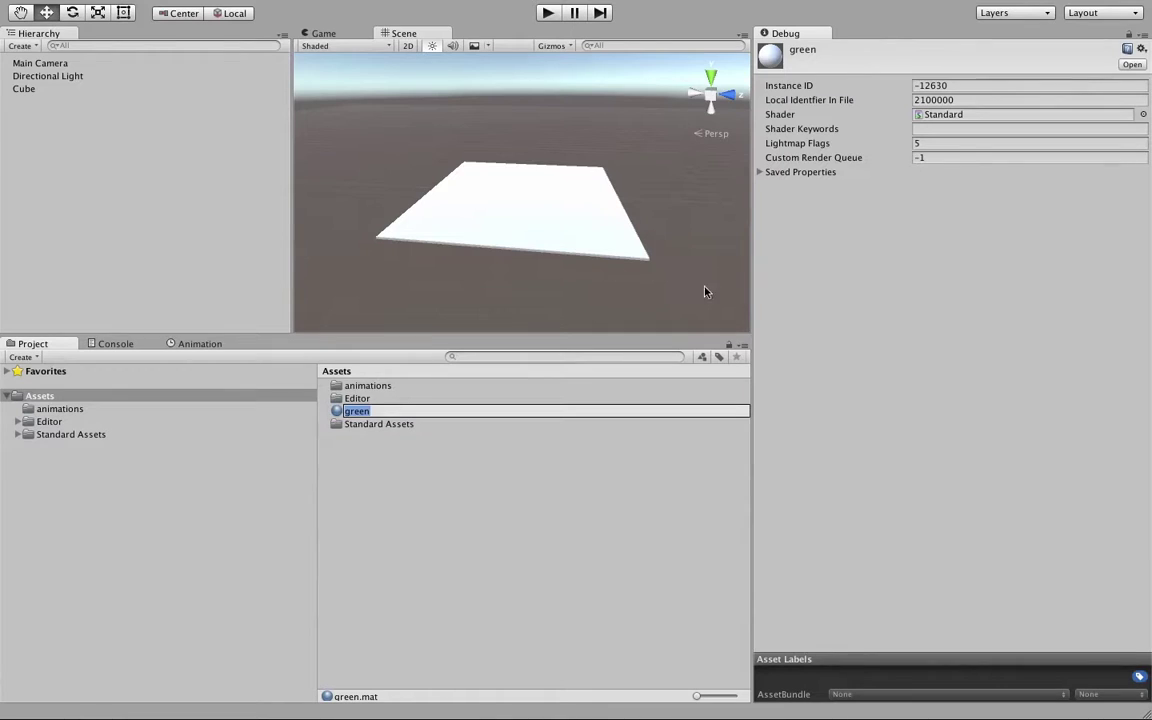
pyautogui.click(1144, 38)
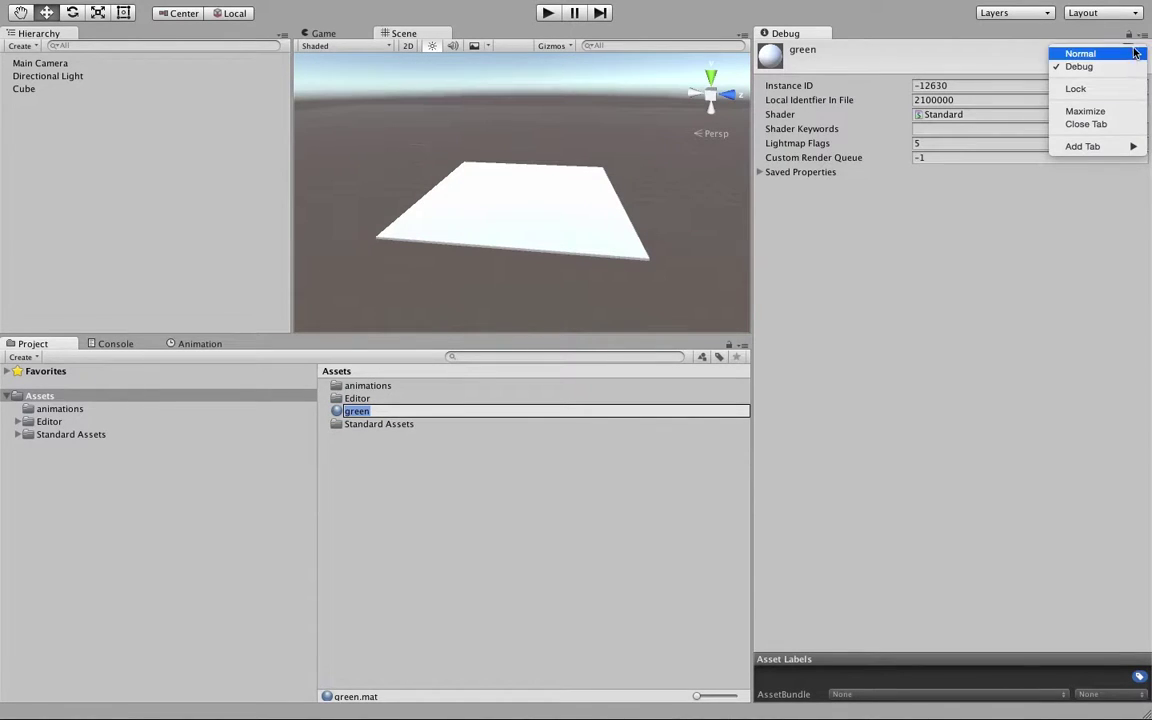
pyautogui.click(1080, 53)
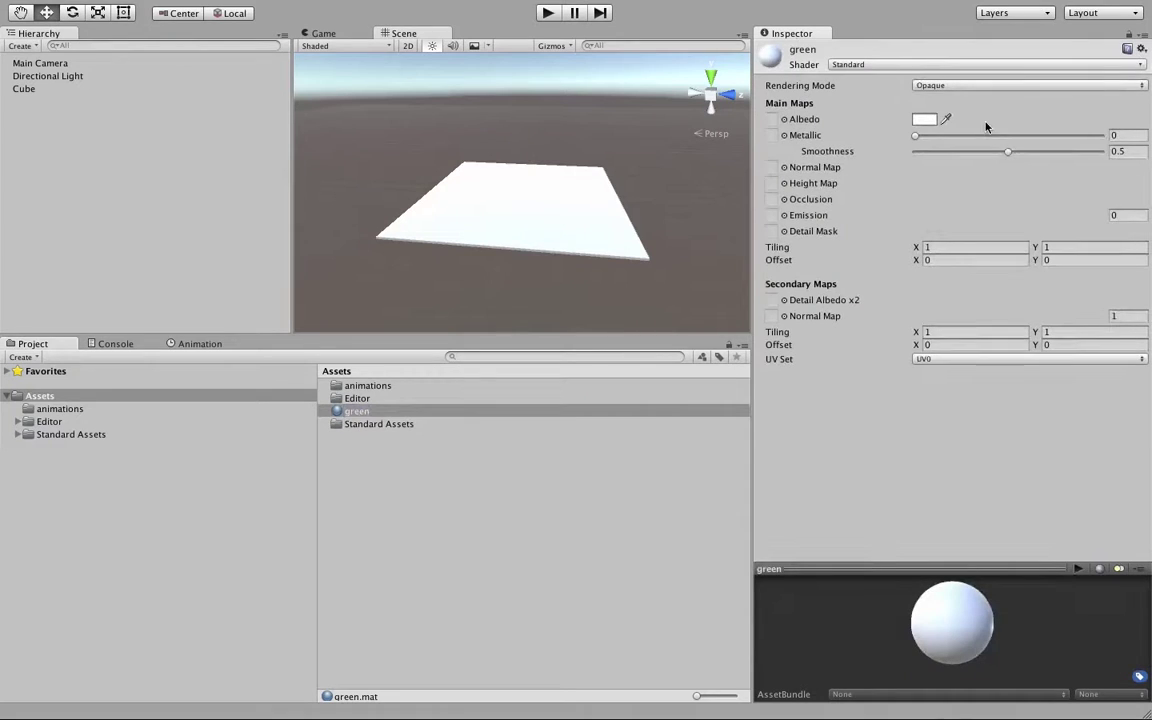
pyautogui.click(925, 119)
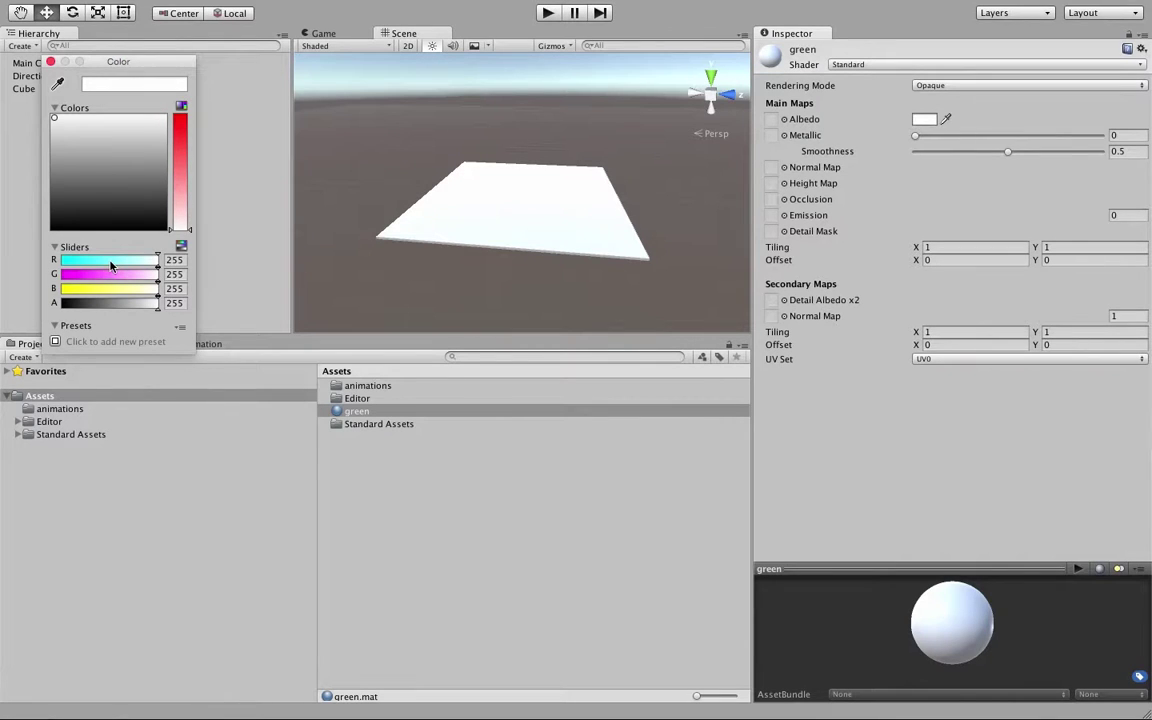
pyautogui.click(111, 262)
pyautogui.click(82, 146)
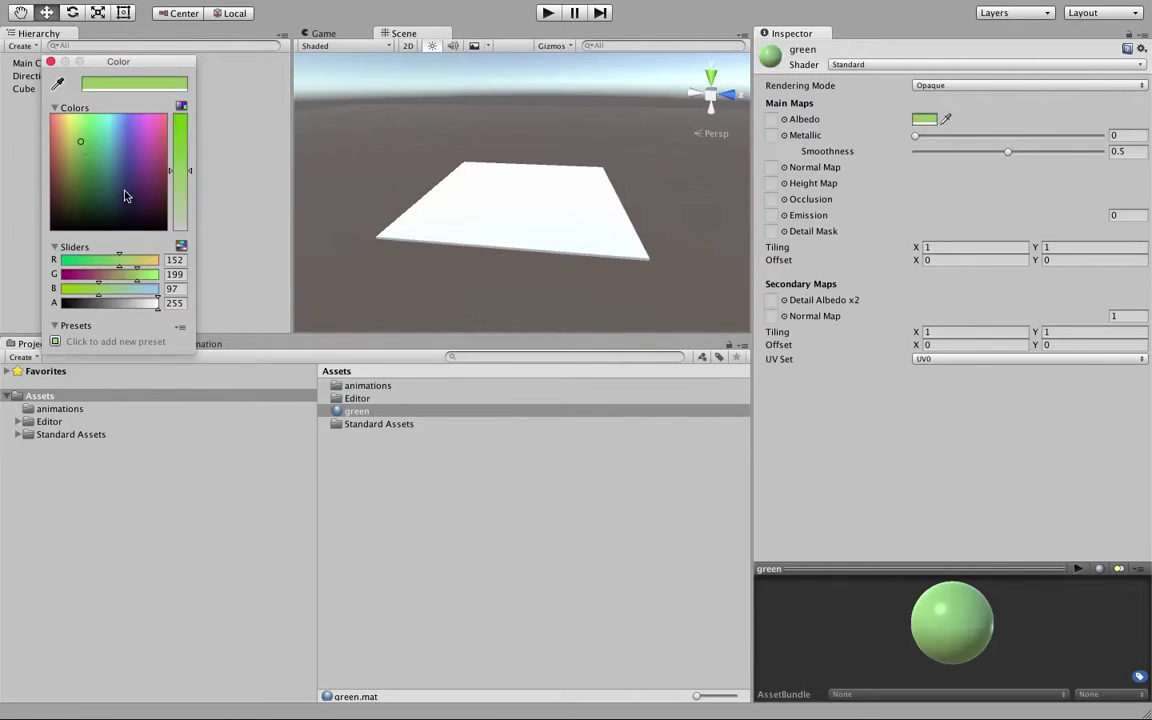
pyautogui.click(79, 165)
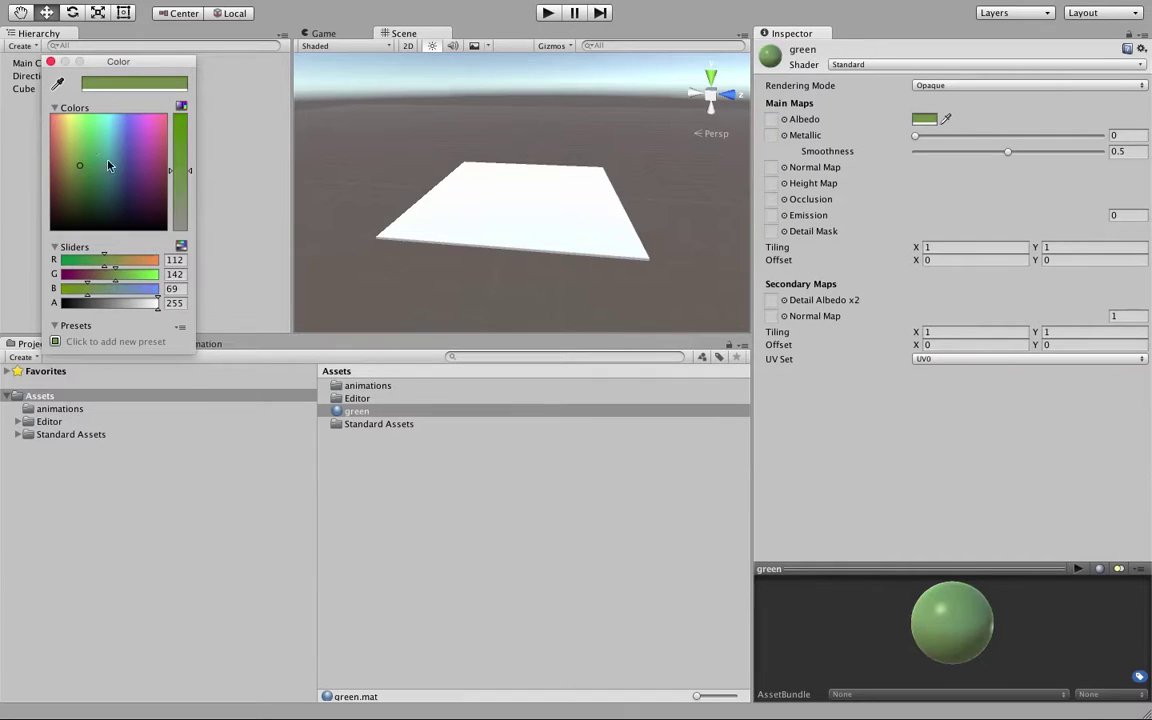
pyautogui.click(78, 133)
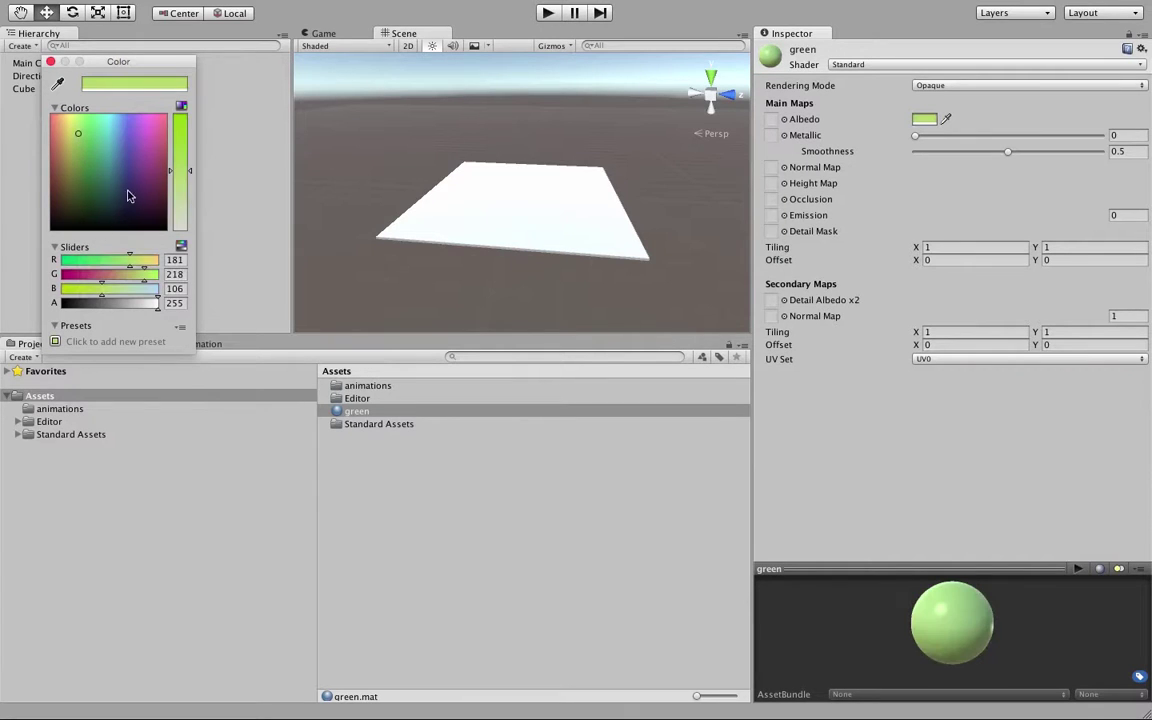
pyautogui.click(87, 263)
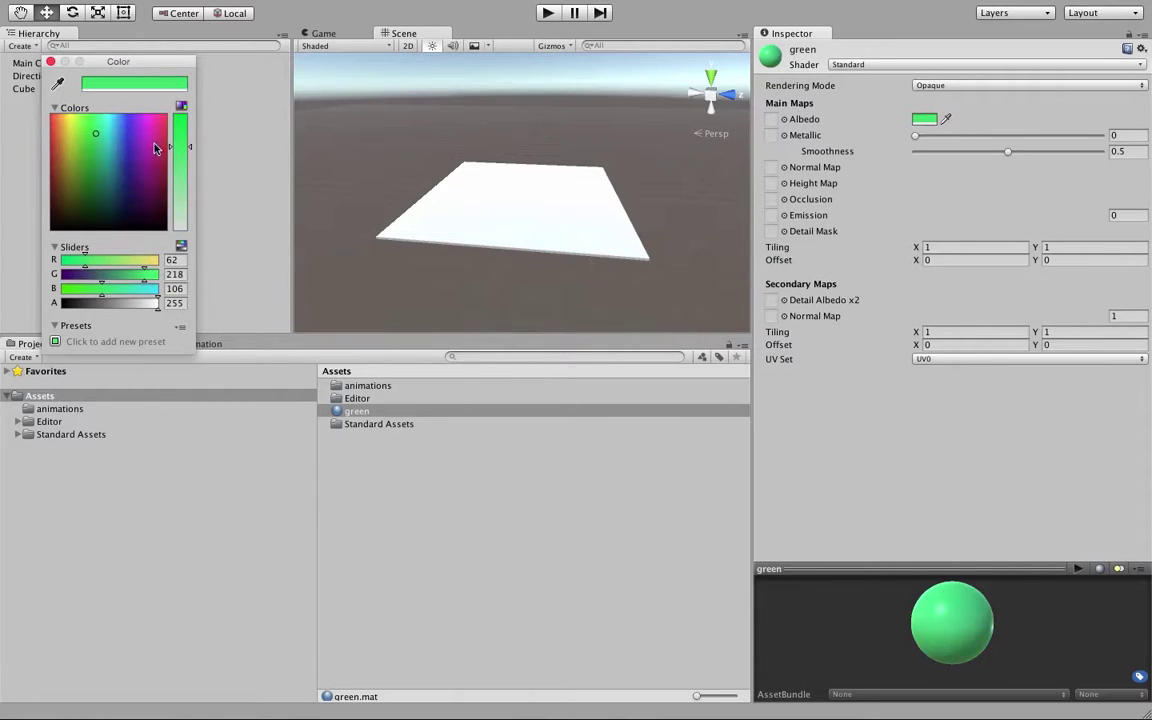
pyautogui.click(51, 61)
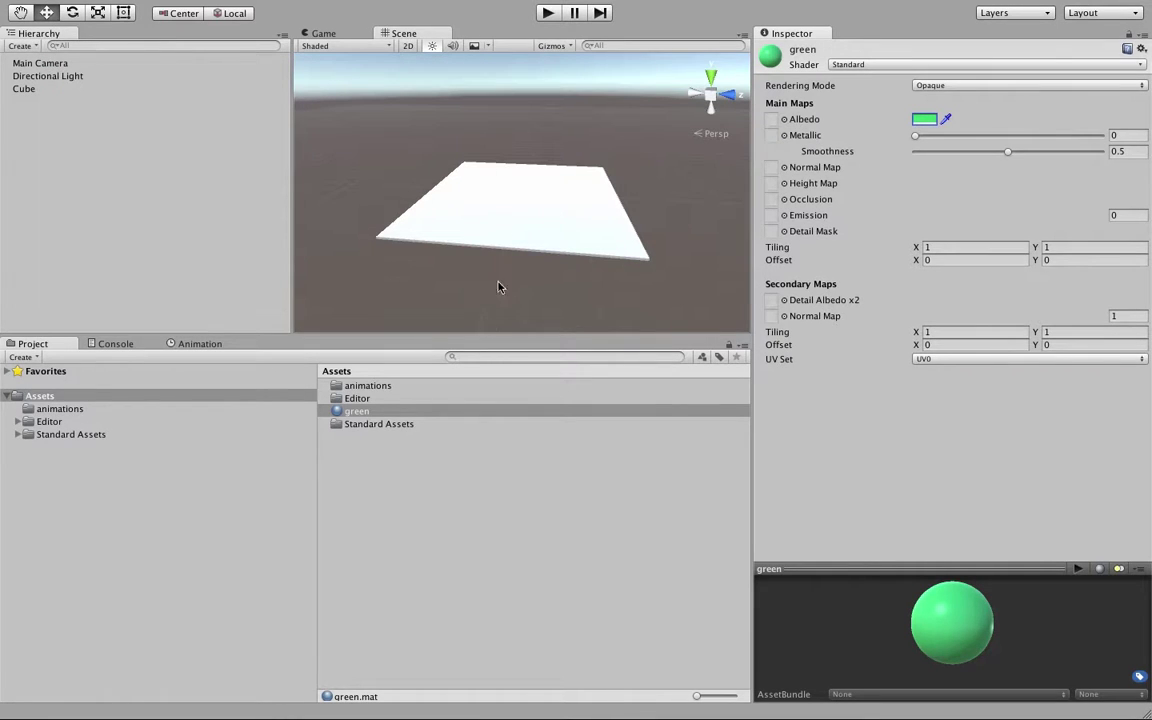
pyautogui.moveTo(341, 415); pyautogui.dragTo(483, 211)
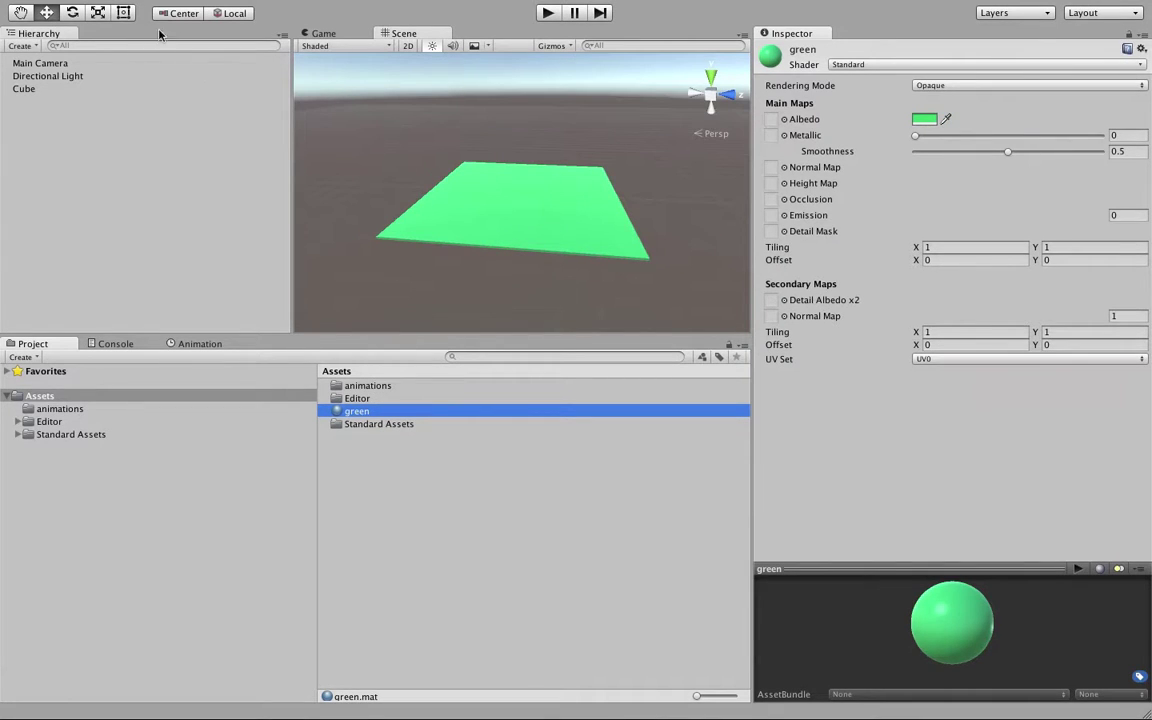
pyautogui.moveTo(218, 5)
# Step: Drop the ThirdPersonController prefab onto the ground and frame it in the view
pyautogui.click(85, 435)
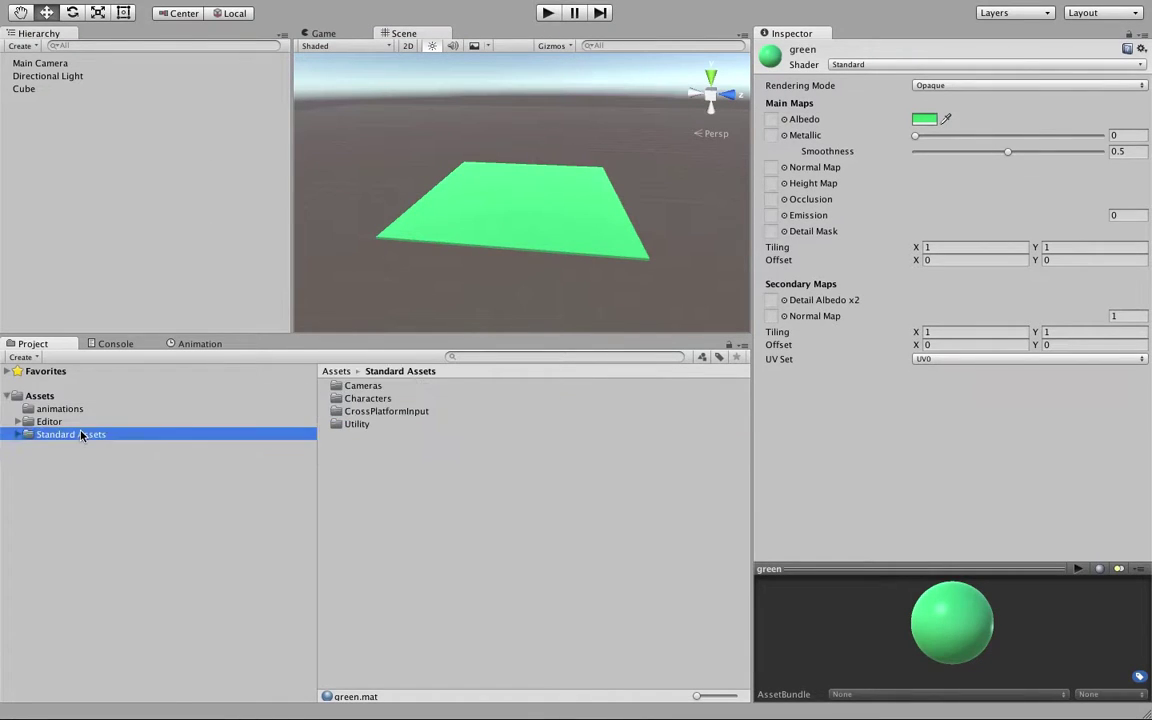
pyautogui.doubleClick(360, 399)
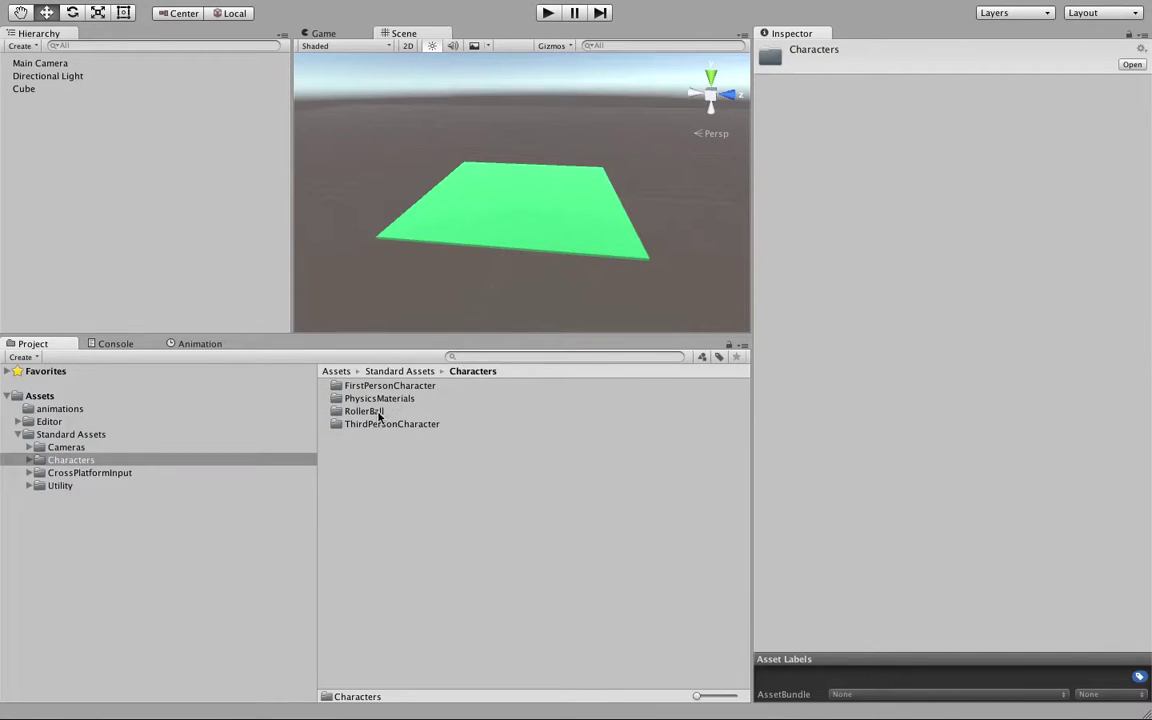
pyautogui.doubleClick(374, 425)
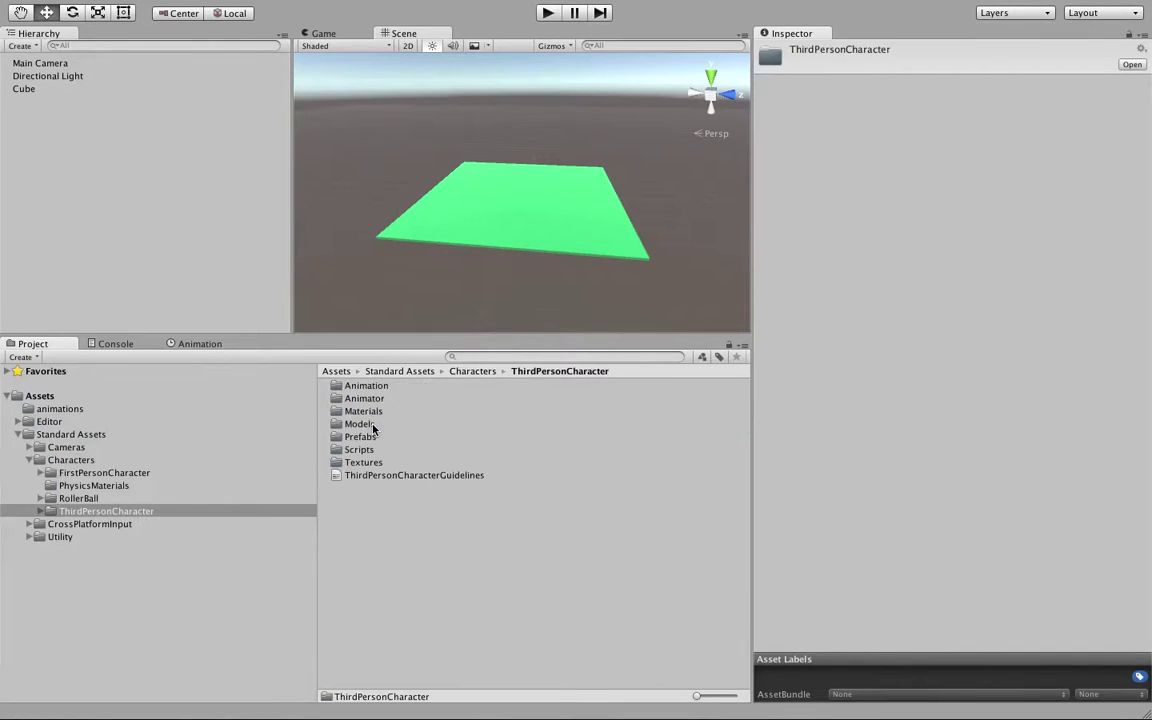
pyautogui.doubleClick(360, 437)
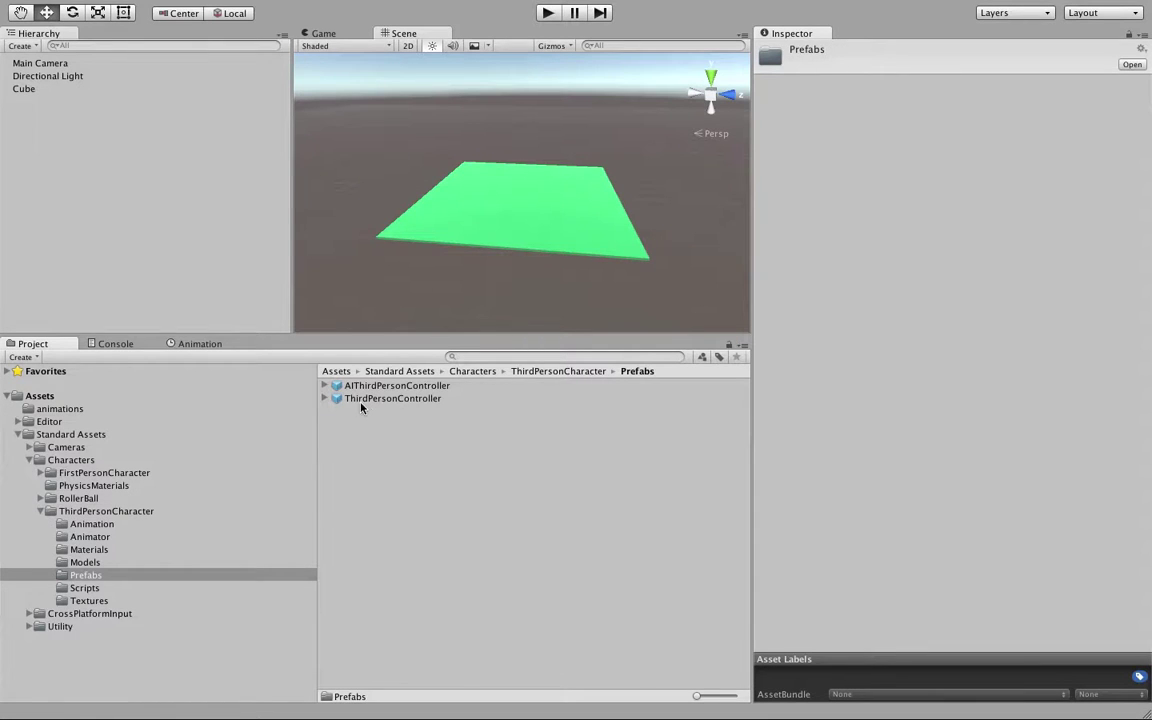
pyautogui.click(340, 400)
pyautogui.moveTo(340, 407); pyautogui.dragTo(478, 211)
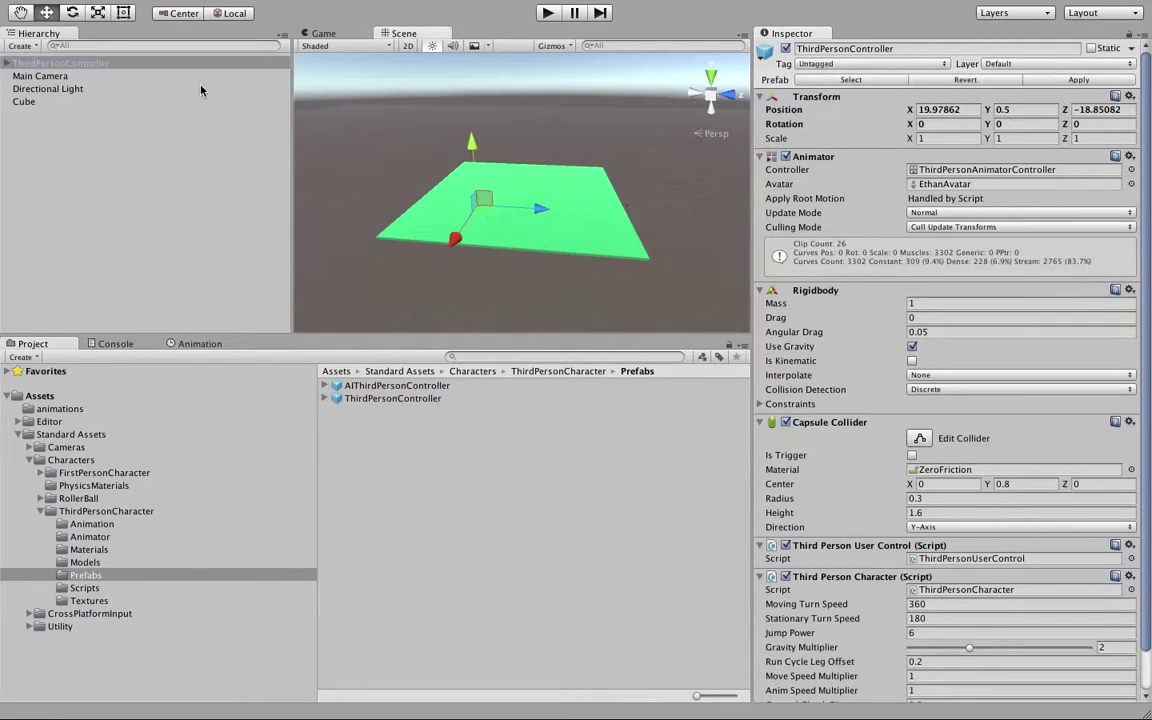
pyautogui.doubleClick(113, 65)
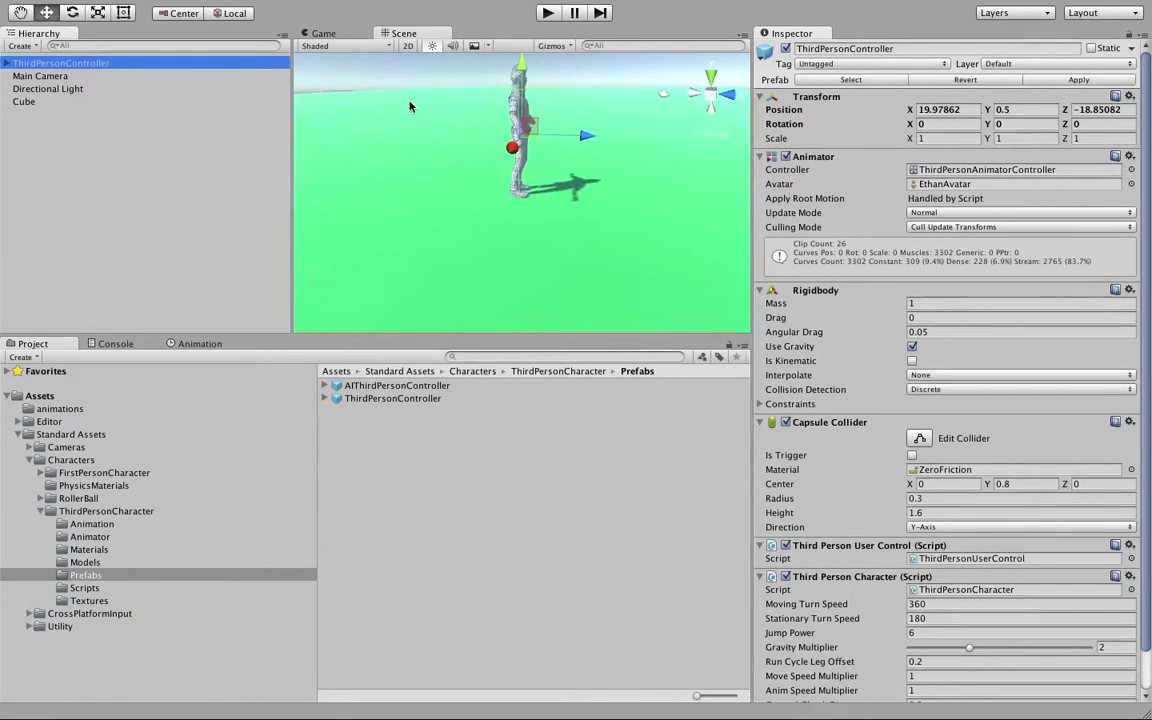
pyautogui.keyDown('alt'); pyautogui.moveTo(385, 190); pyautogui.dragTo(412, 155); pyautogui.keyUp('alt')
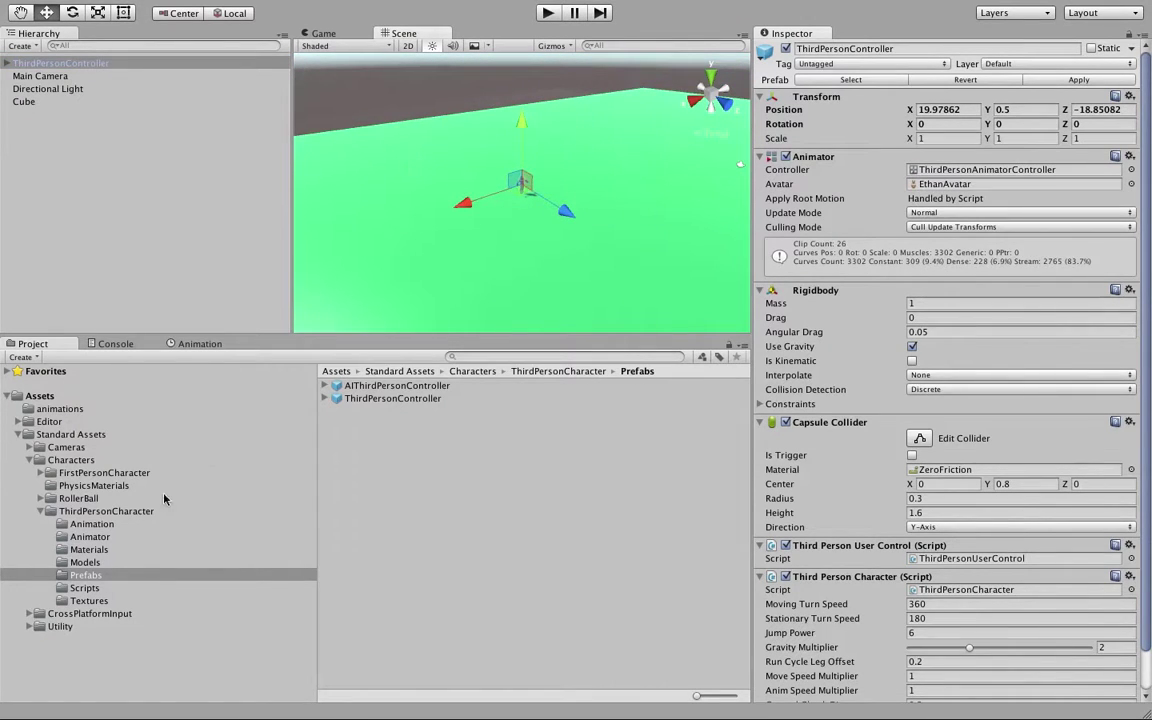
# Step: Show the prefabs inside the Standard Assets Cameras folder
pyautogui.click(43, 511)
pyautogui.click(30, 448)
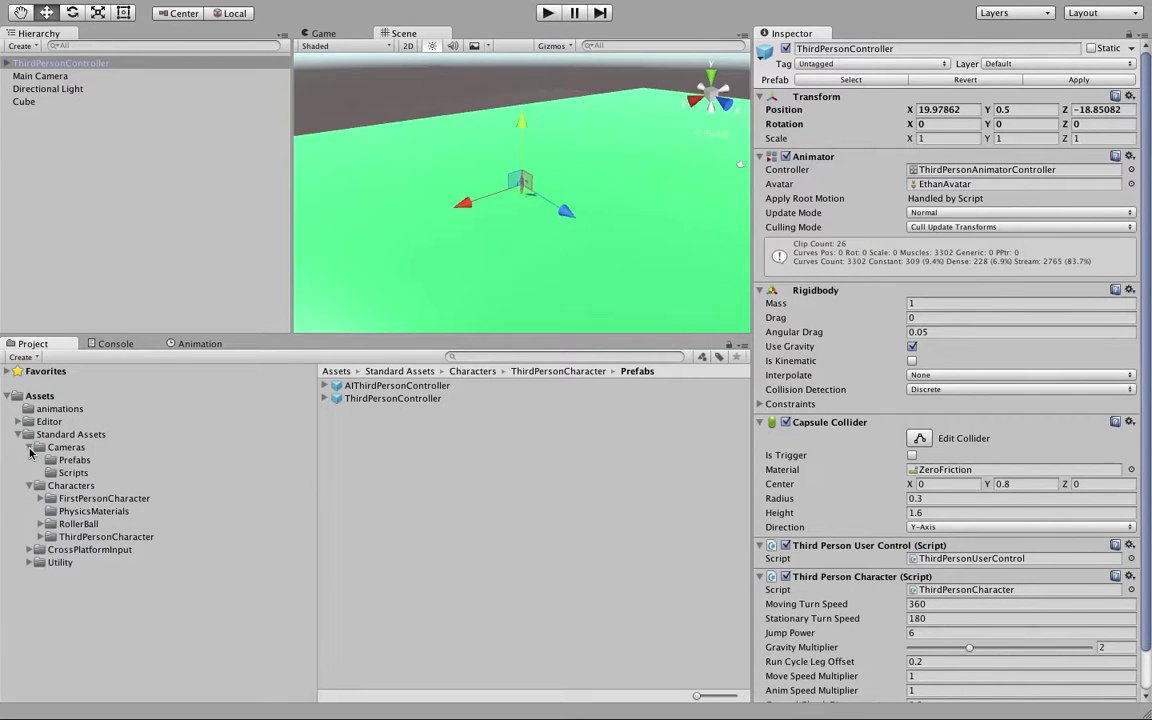
pyautogui.click(72, 460)
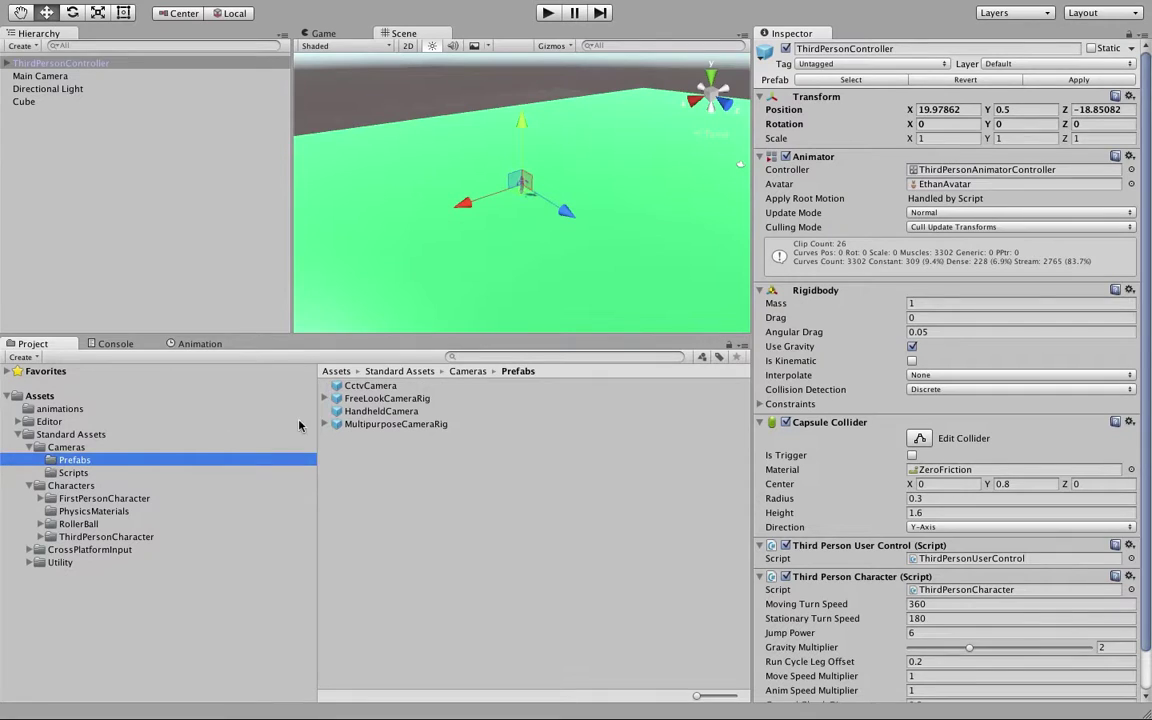
# Step: Add a FreeLookCameraRig and set ThirdPersonController as its Free Look Cam target
pyautogui.moveTo(338, 400); pyautogui.dragTo(390, 168)
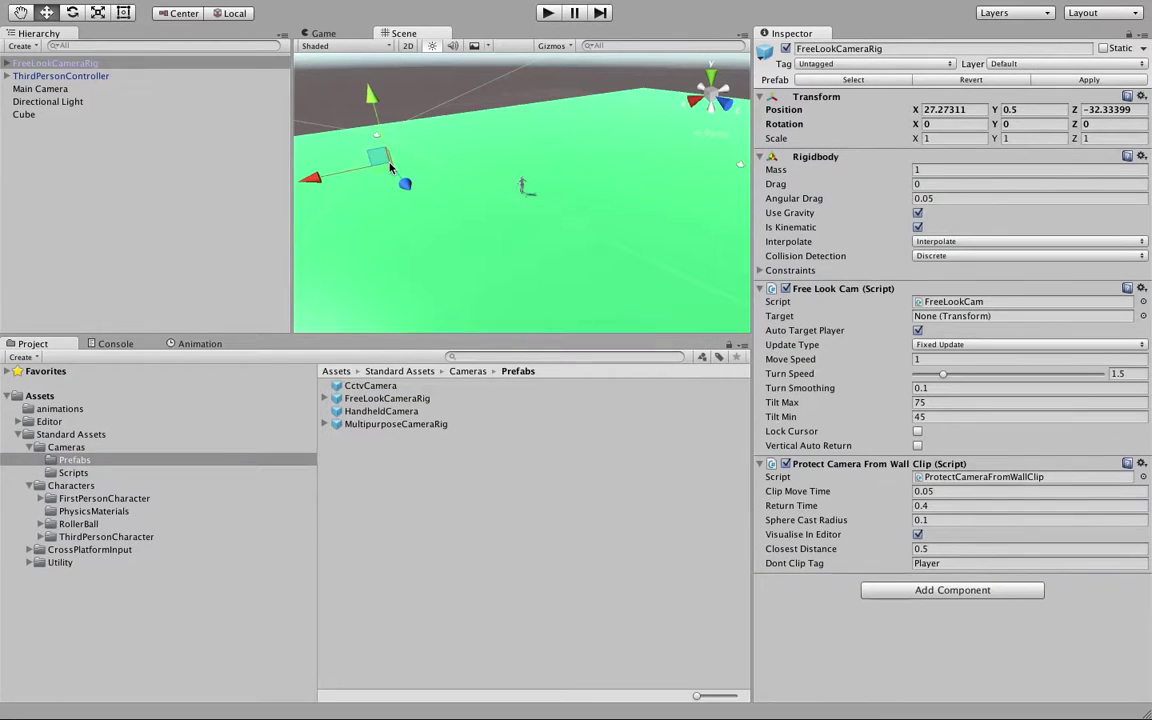
pyautogui.click(165, 63)
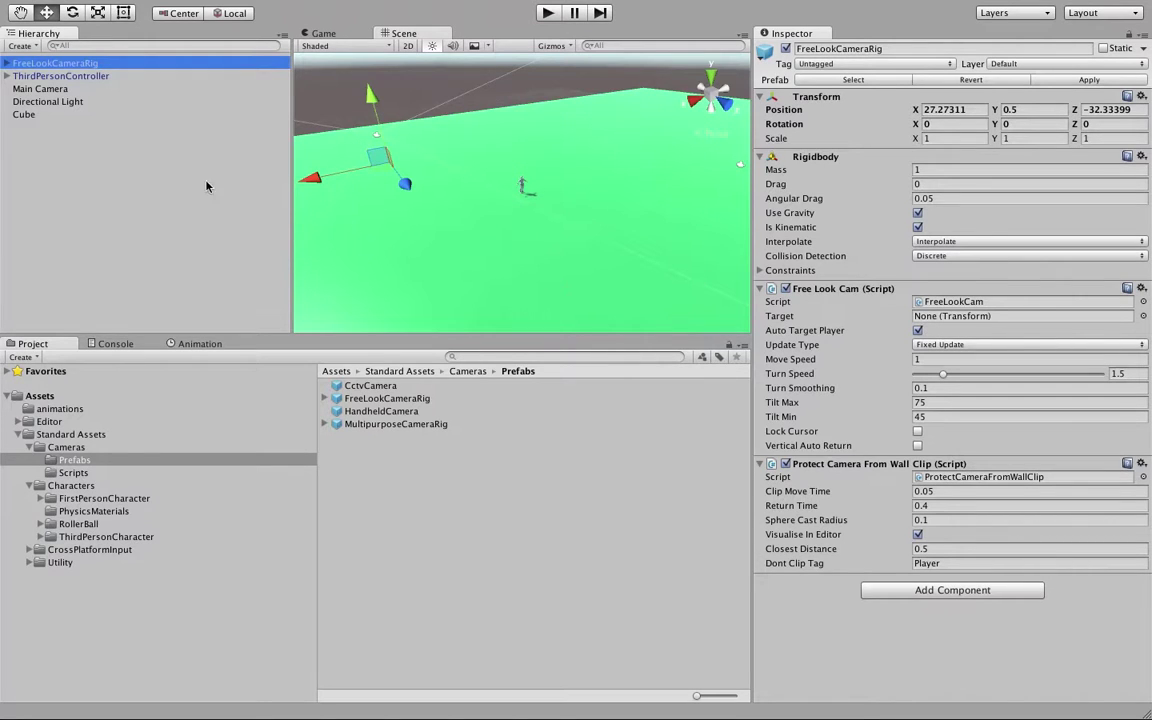
pyautogui.moveTo(99, 80); pyautogui.dragTo(955, 322)
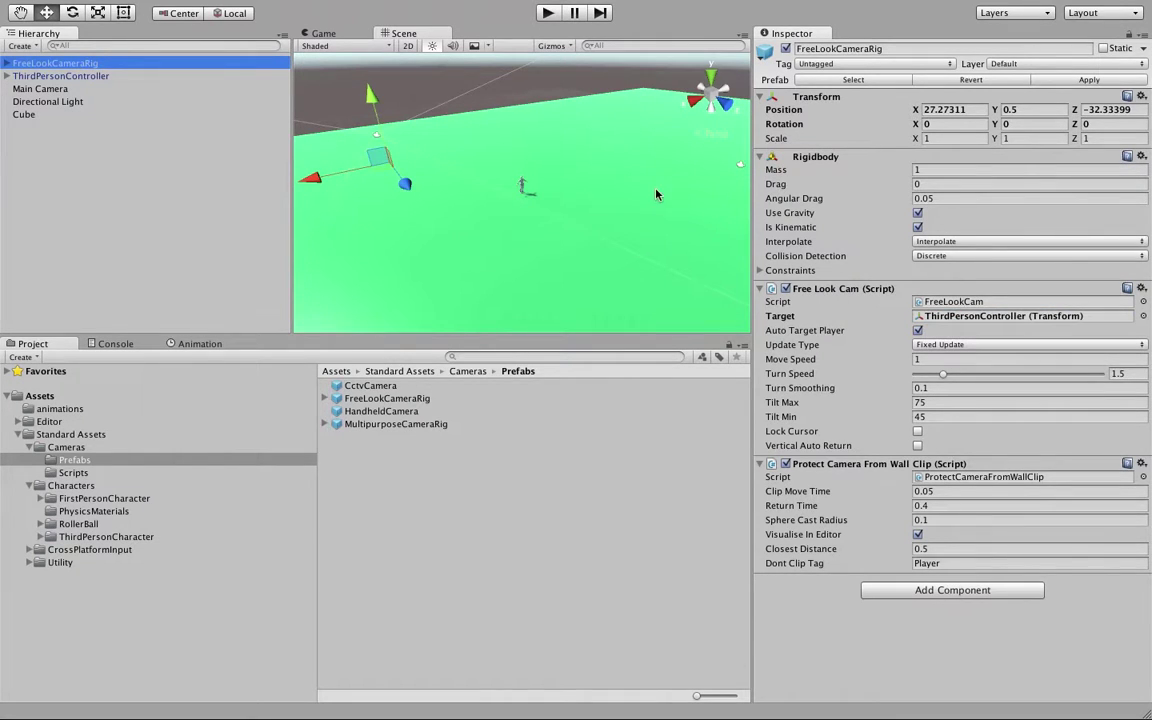
# Step: Run a quick play test, then disable the Main Camera
pyautogui.click(548, 14)
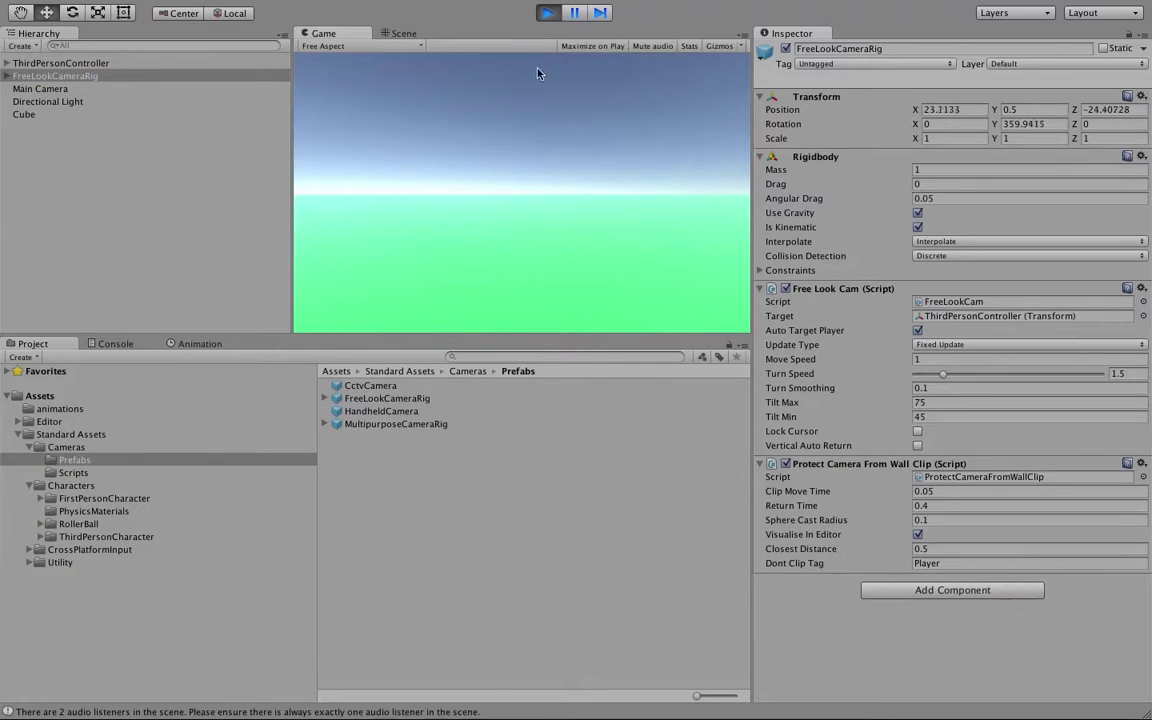
pyautogui.click(548, 13)
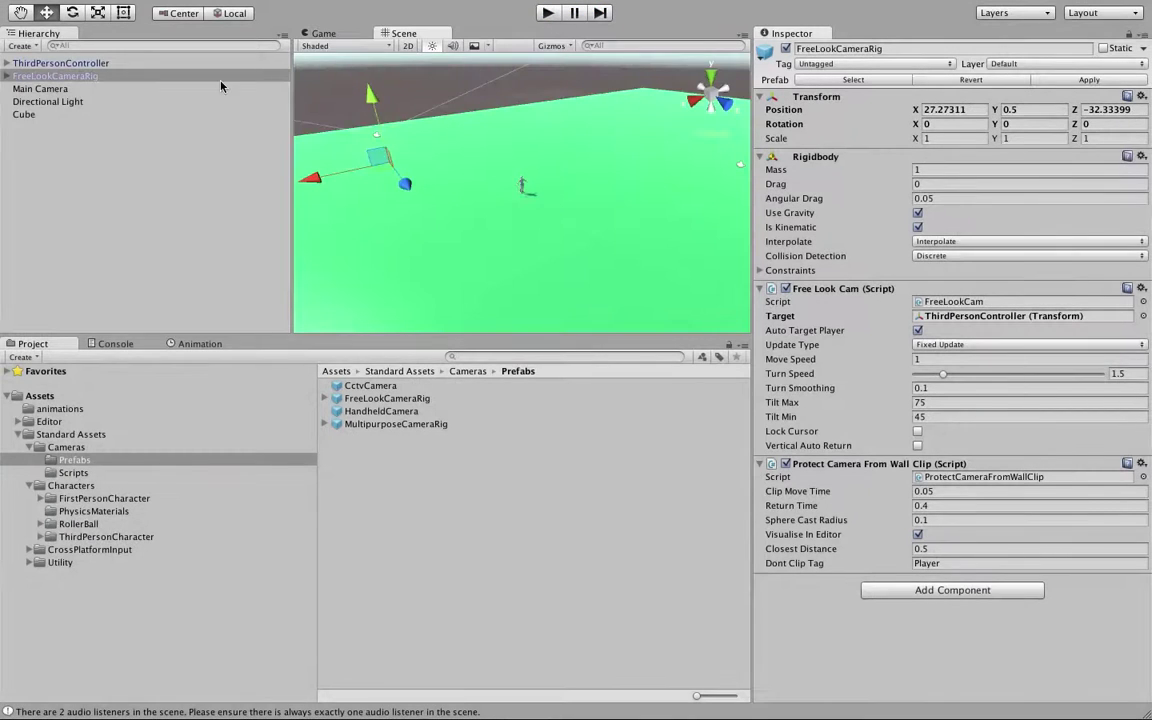
pyautogui.click(75, 88)
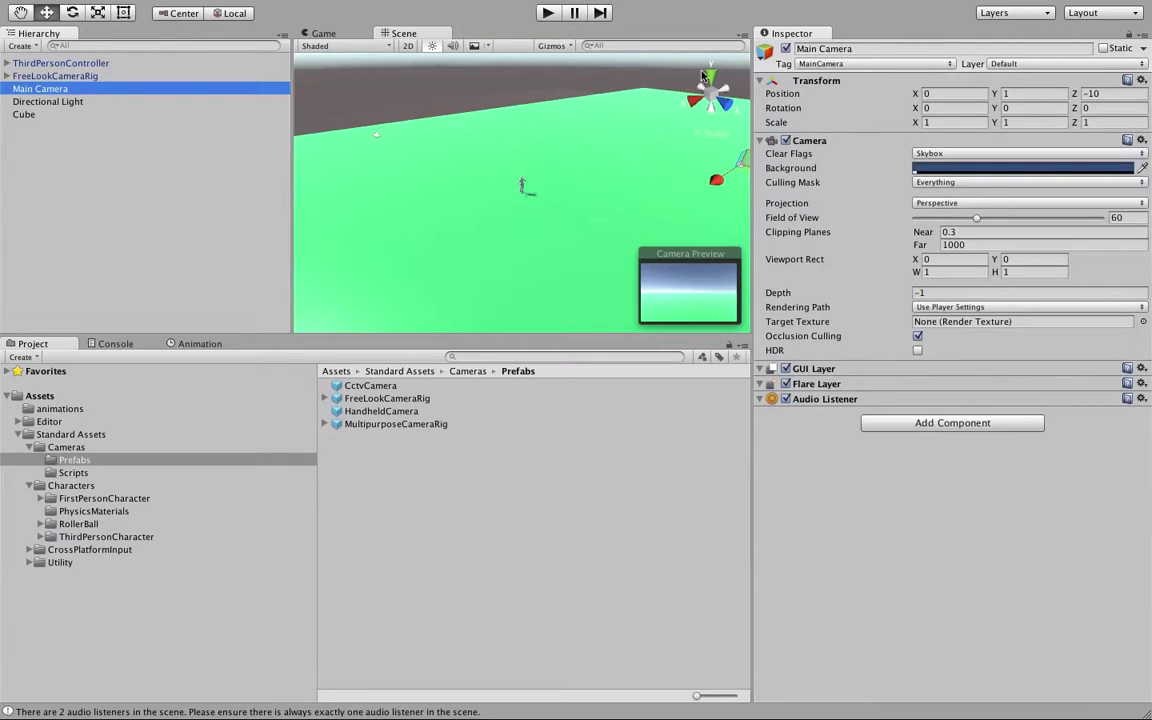
pyautogui.click(548, 13)
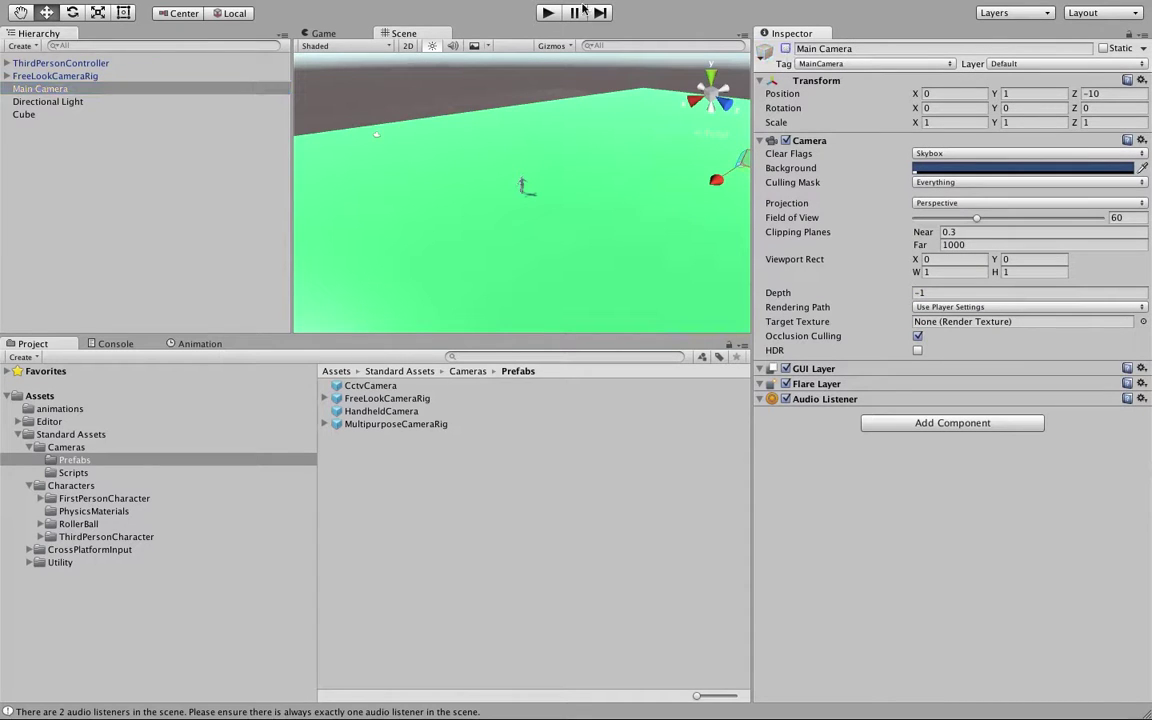
# Step: Play the scene and run the character left, right and forward with WASD
pyautogui.click(548, 13)
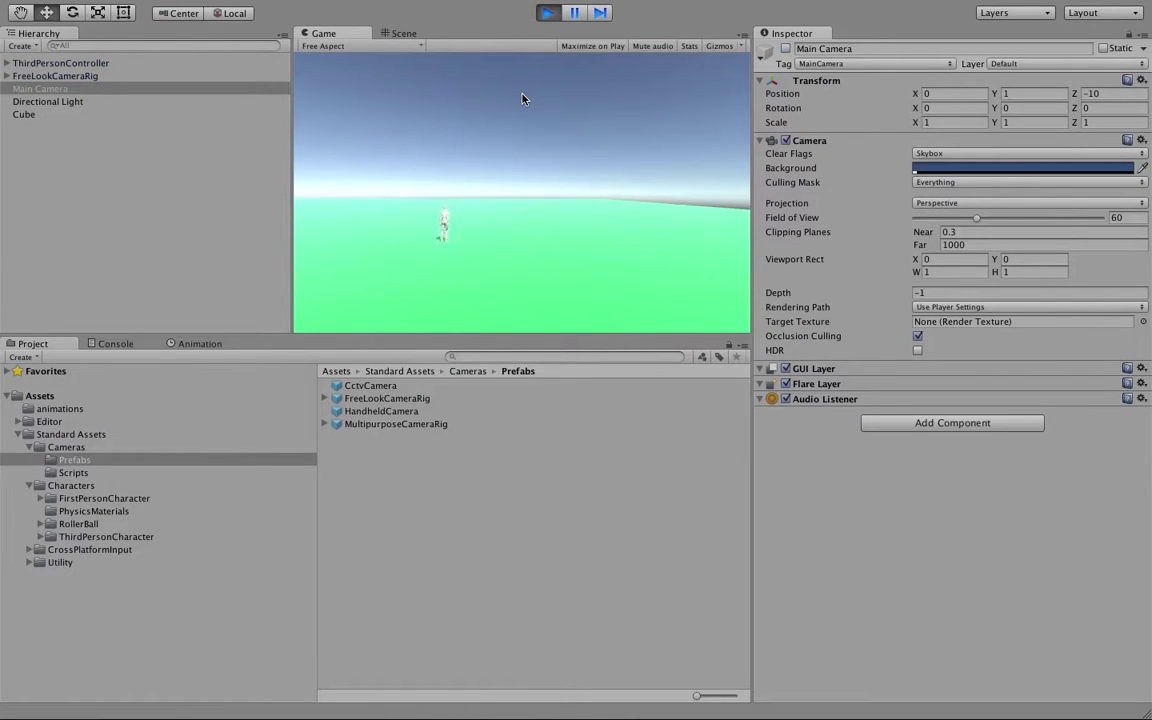
pyautogui.press('d')
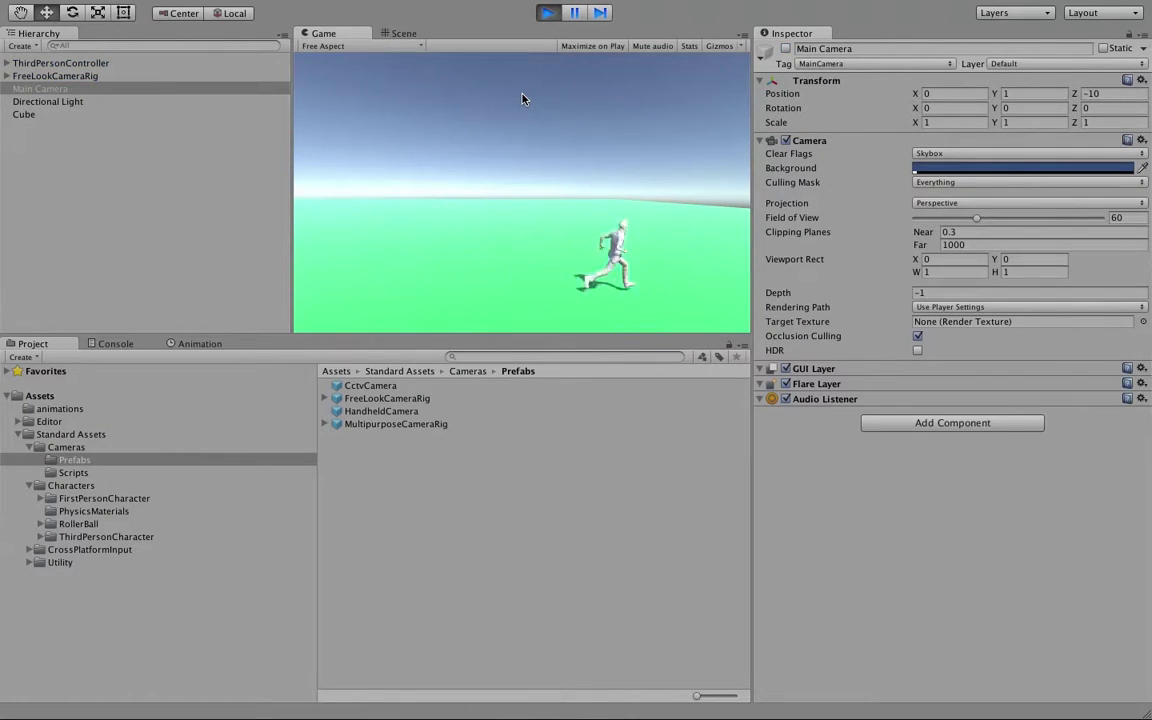
pyautogui.press('a')
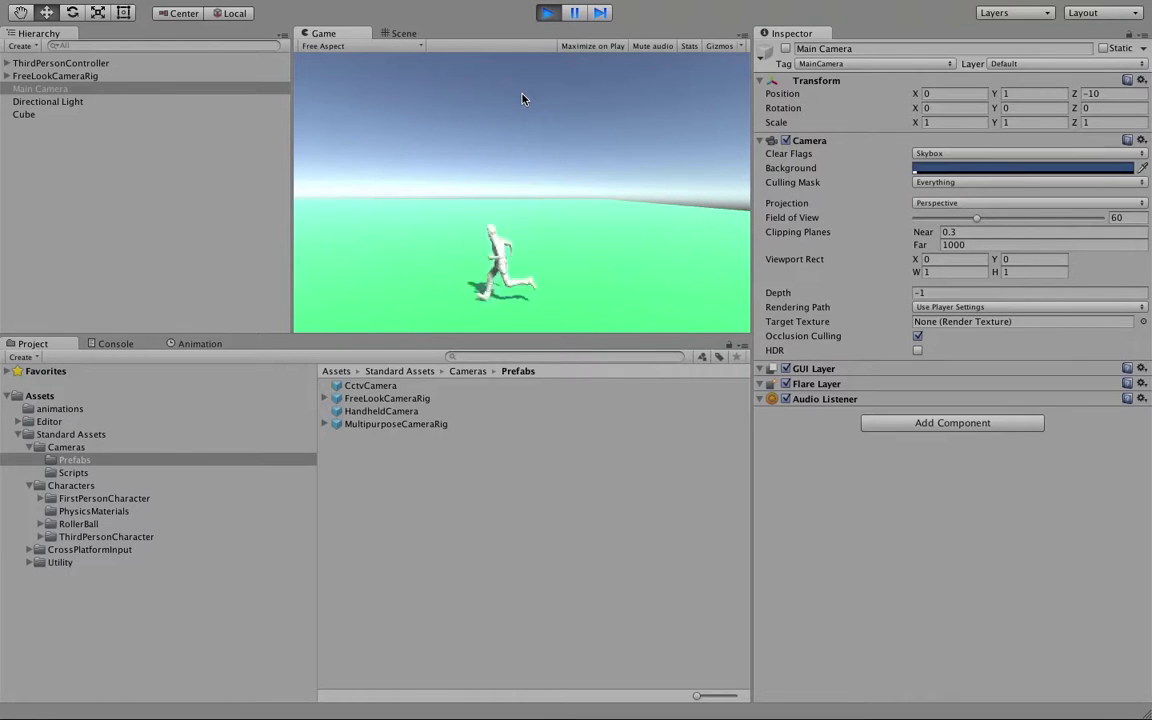
pyautogui.press('d')
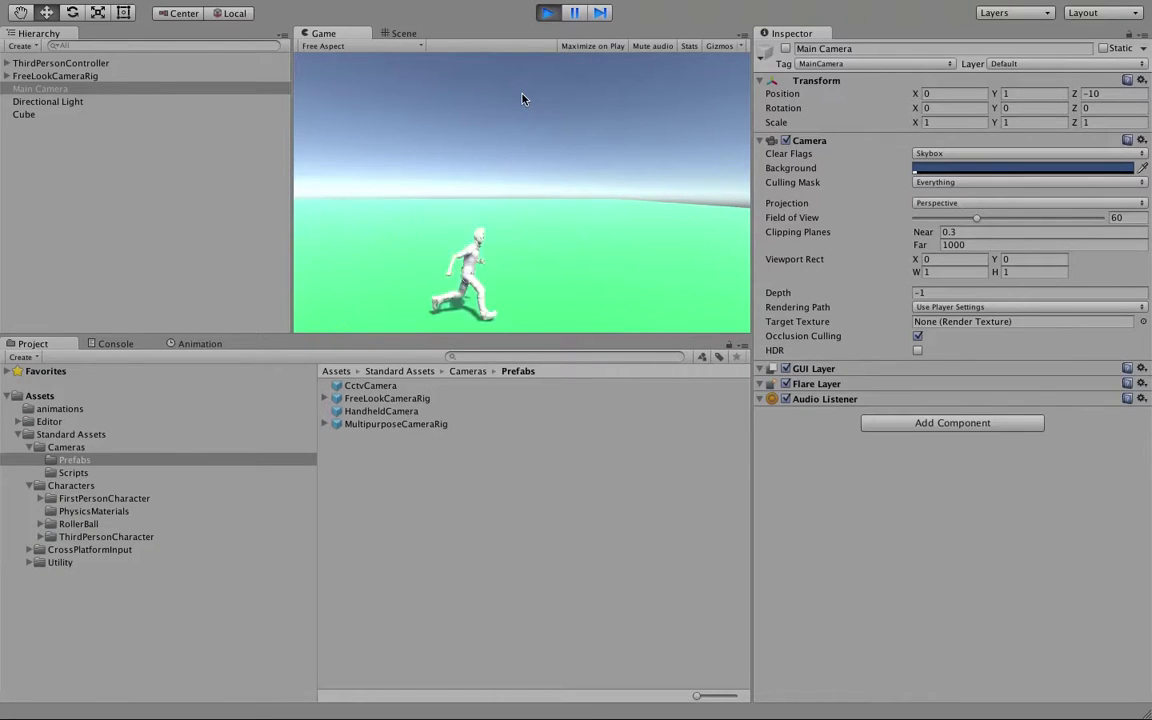
pyautogui.press('w')
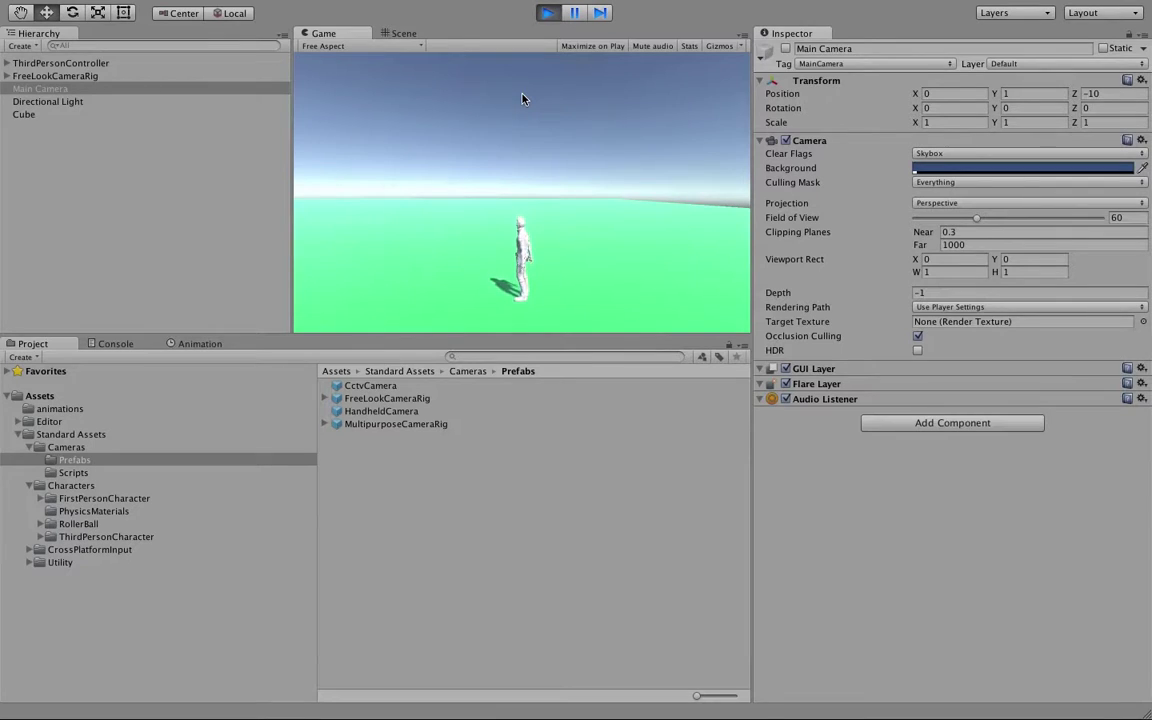
pyautogui.hotkey('ctrl', 'p')
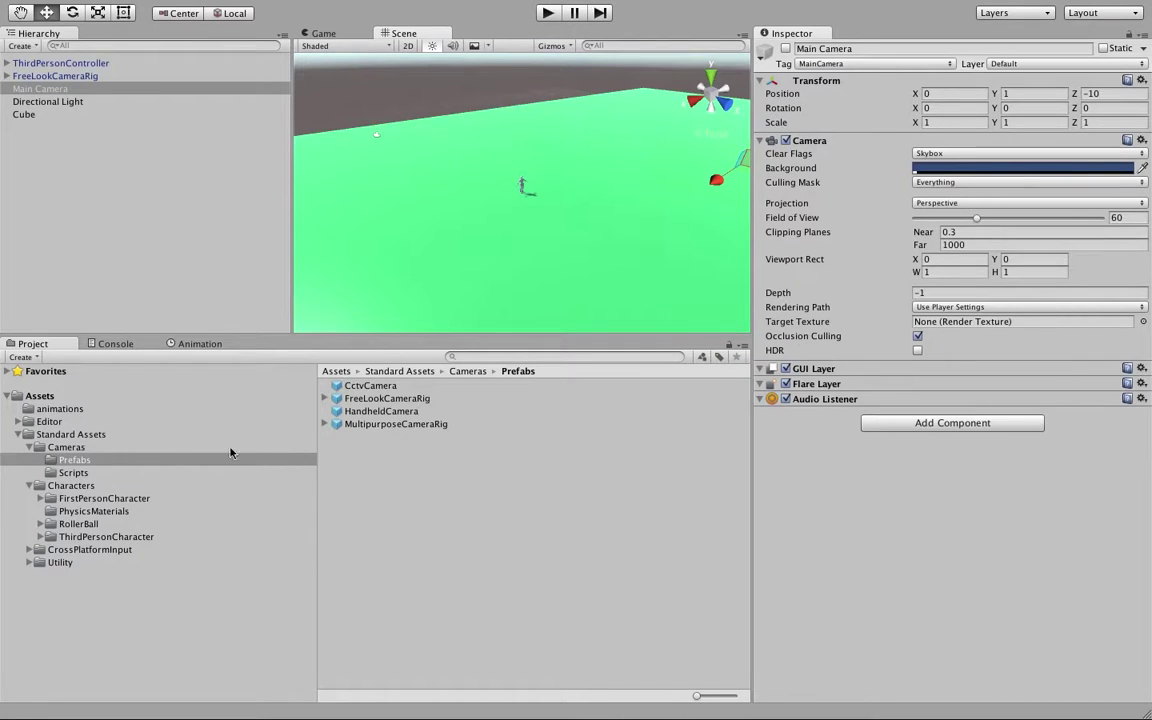
# Step: Place the AIThirdPersonController prefab into the scene and frame it
pyautogui.click(29, 447)
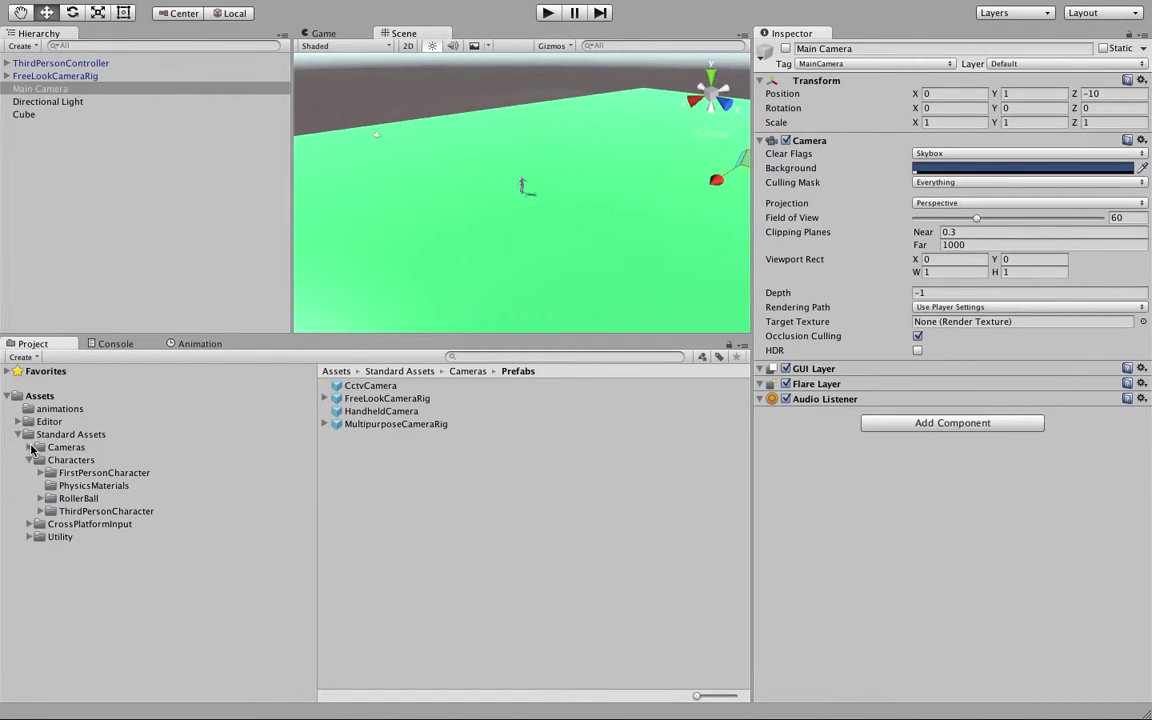
pyautogui.click(78, 513)
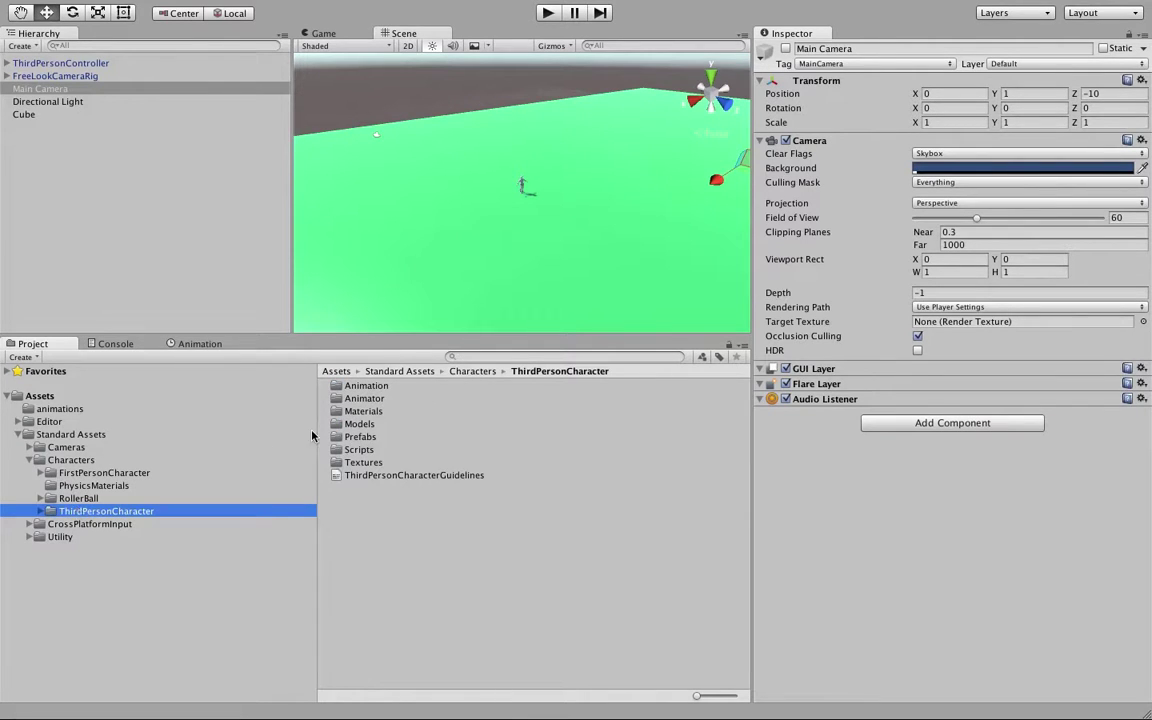
pyautogui.doubleClick(345, 437)
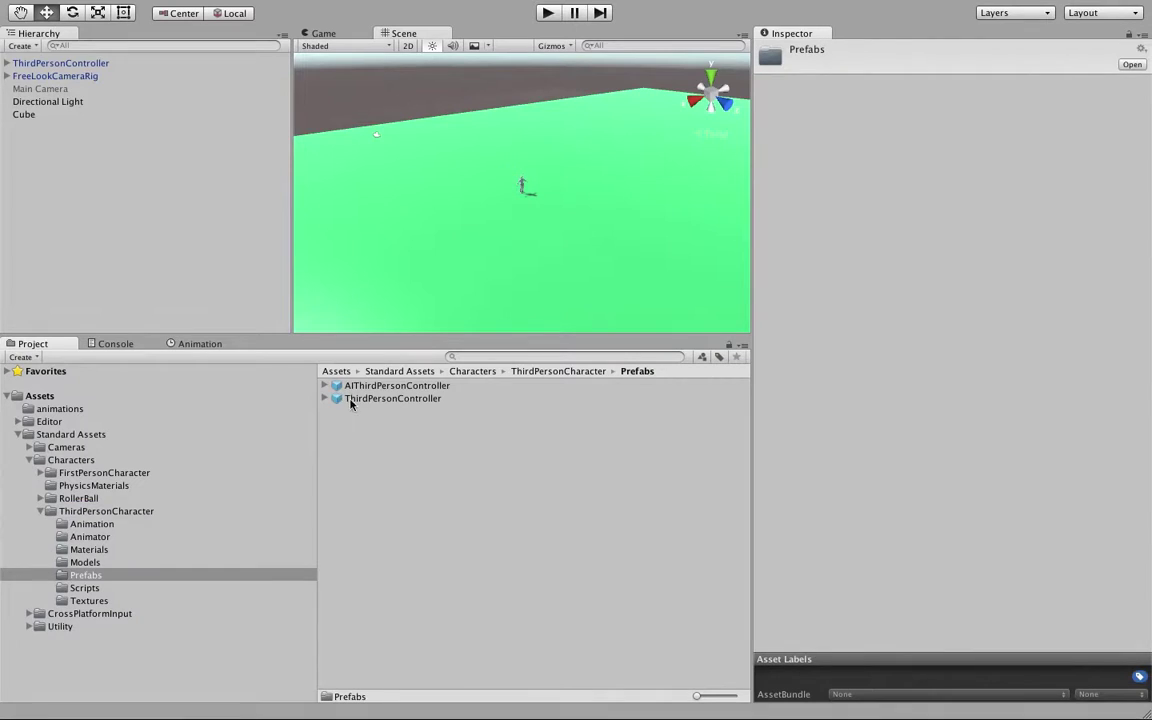
pyautogui.click(338, 386)
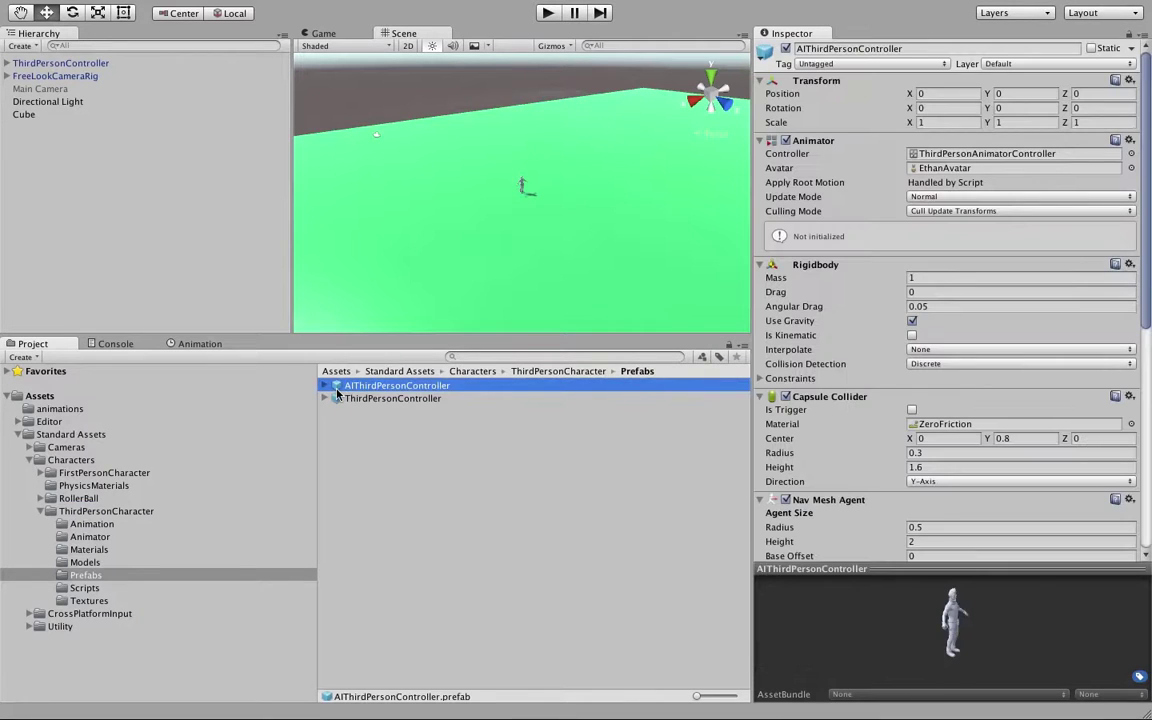
pyautogui.moveTo(385, 398); pyautogui.dragTo(400, 258)
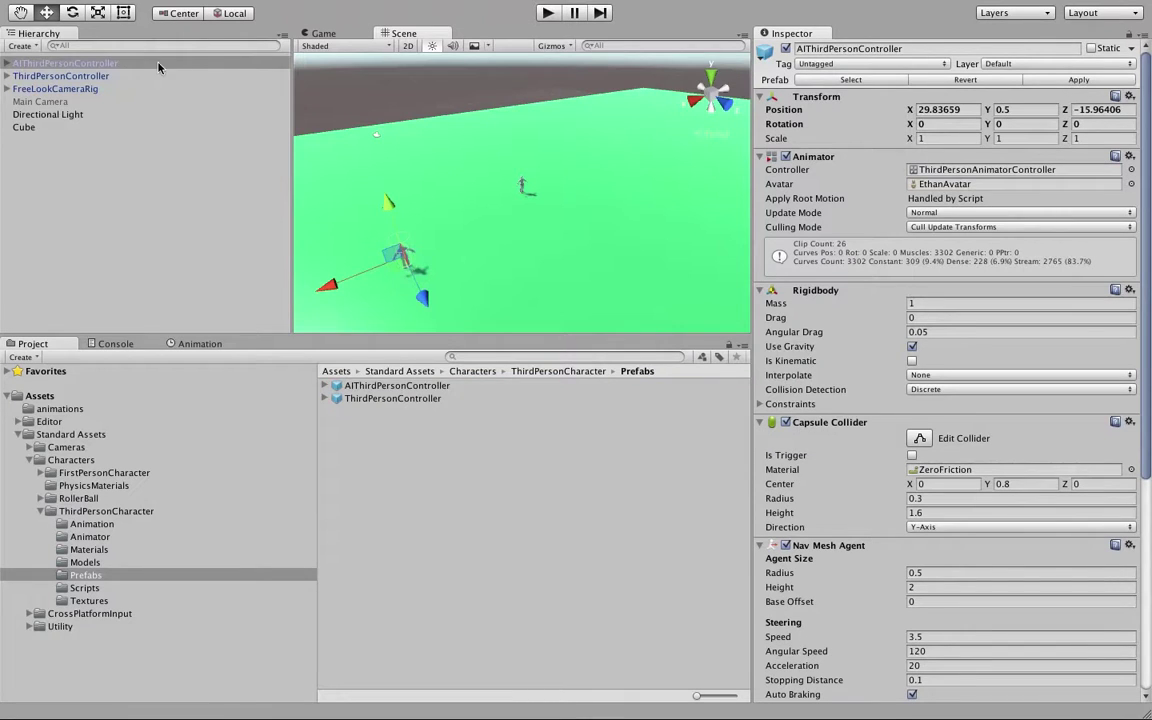
pyautogui.doubleClick(109, 62)
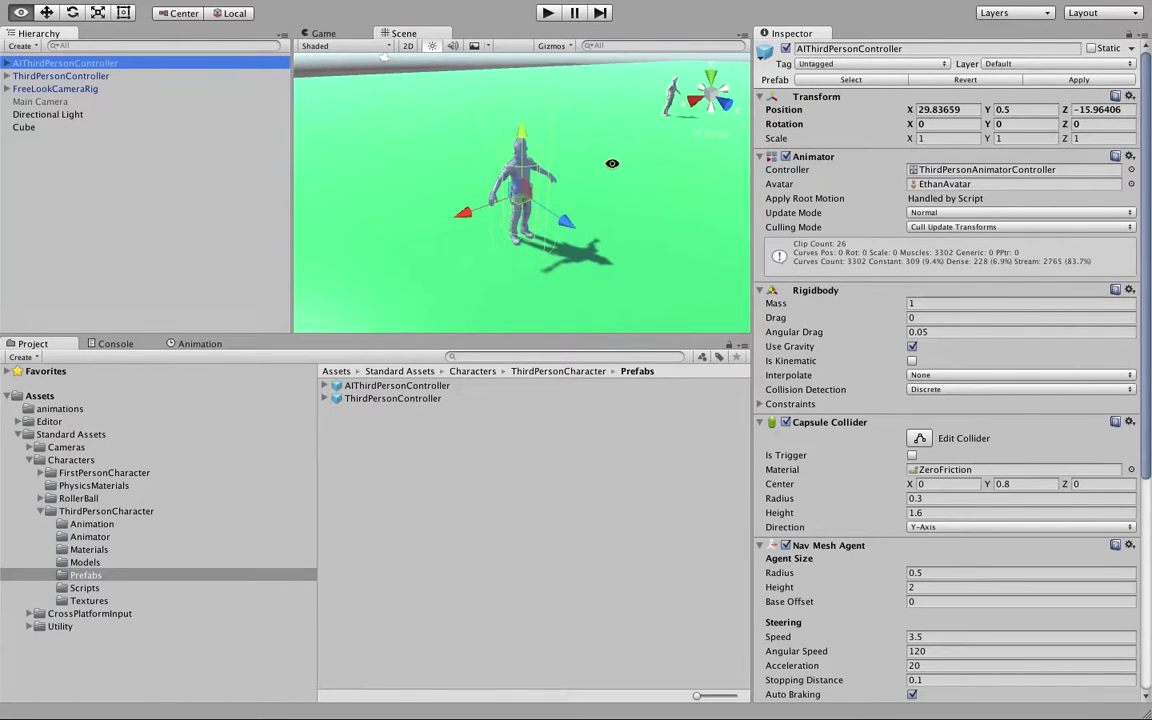
pyautogui.moveTo(612, 163)
pyautogui.keyDown('alt'); pyautogui.mouseDown()
pyautogui.moveTo(598, 152)
pyautogui.moveTo(617, 150)
pyautogui.mouseUp(); pyautogui.keyUp('alt')
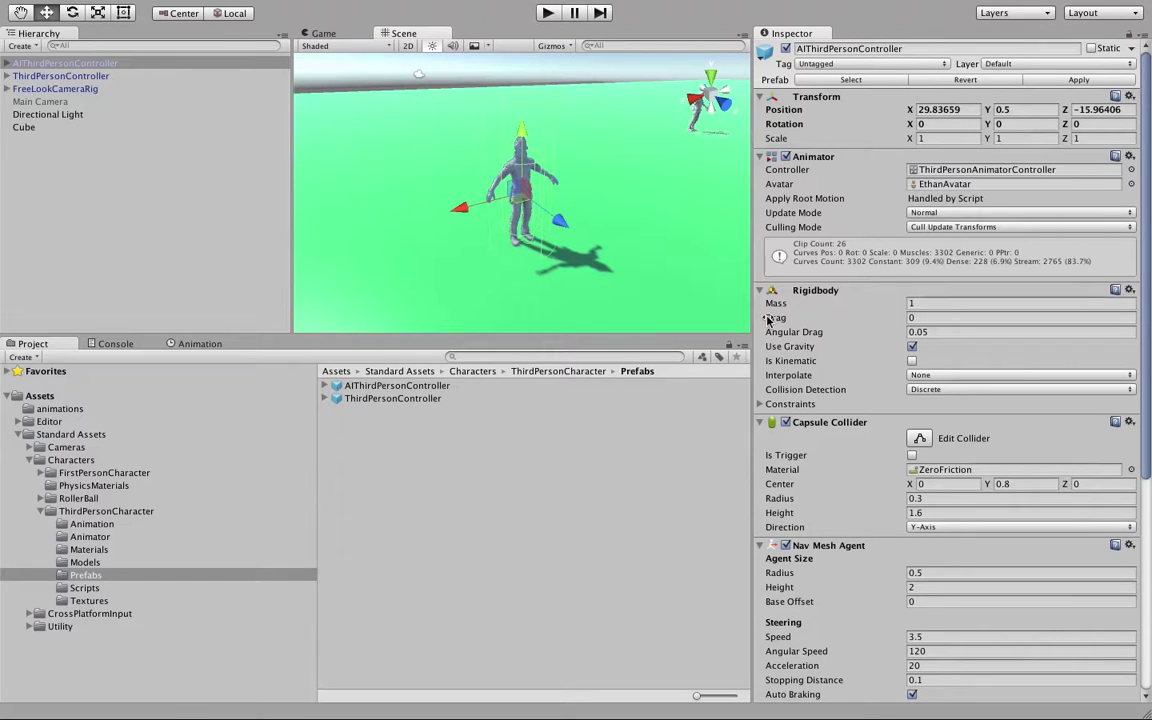
# Step: Set ThirdPersonController as the AI Character Control target and start a play test
pyautogui.scroll(-10, 814, 400)
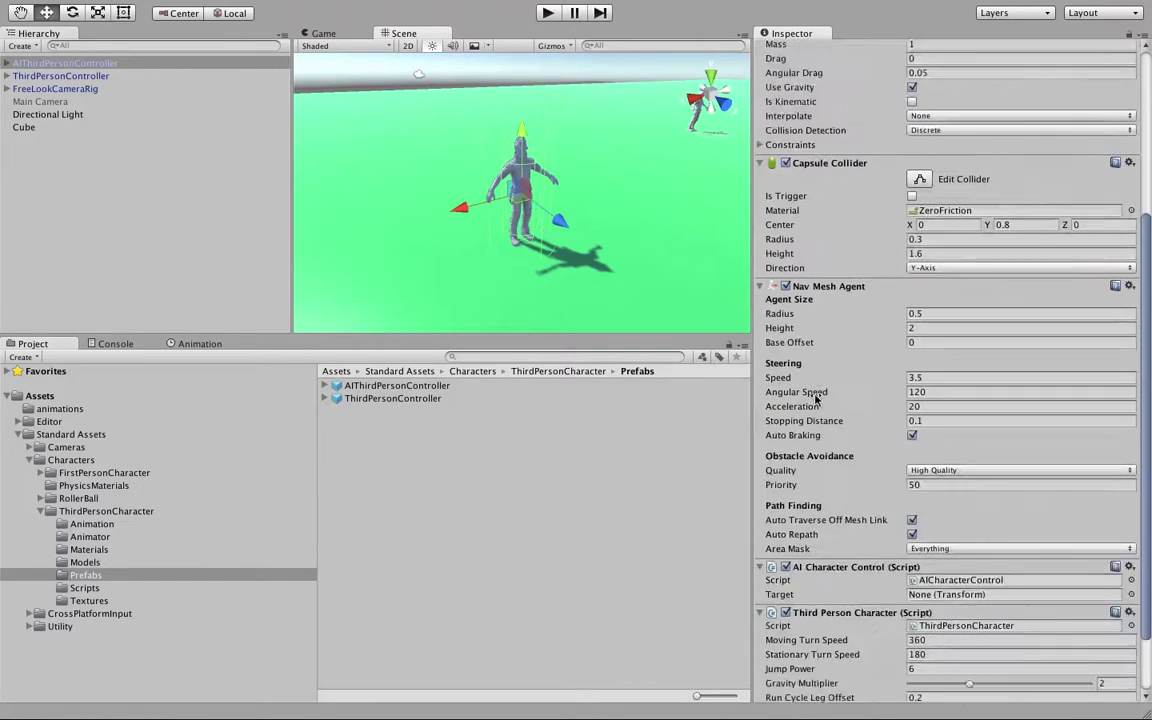
pyautogui.scroll(-3, 815, 398)
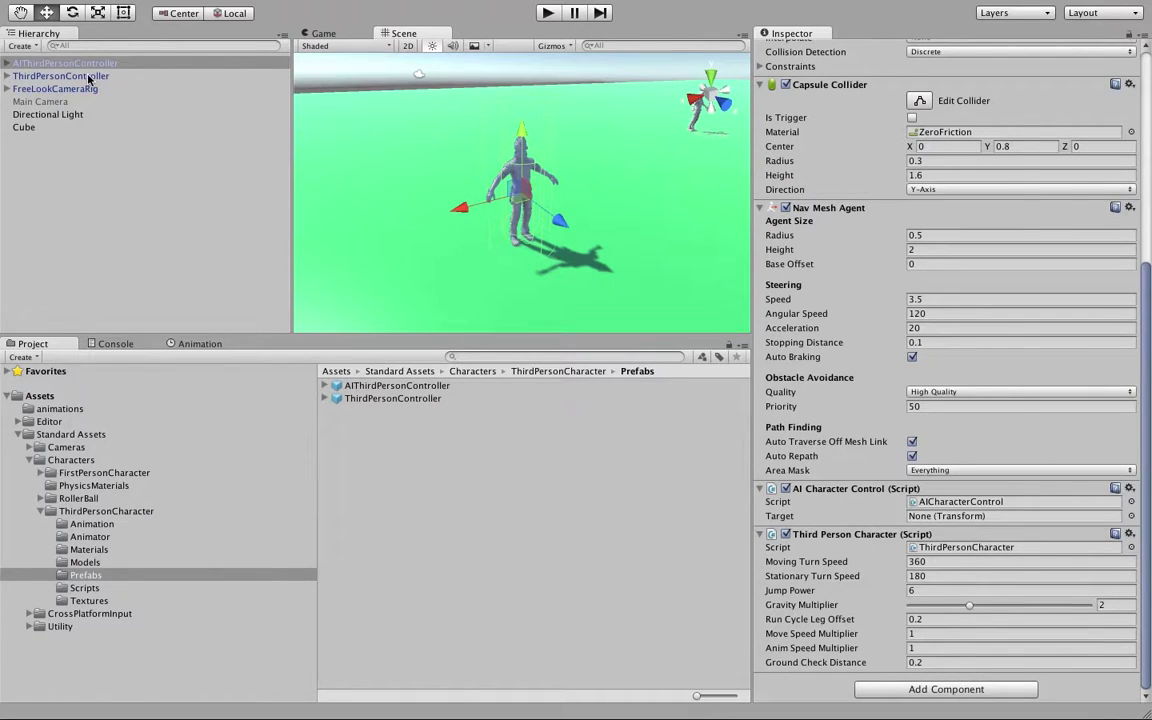
pyautogui.moveTo(88, 77); pyautogui.dragTo(952, 518)
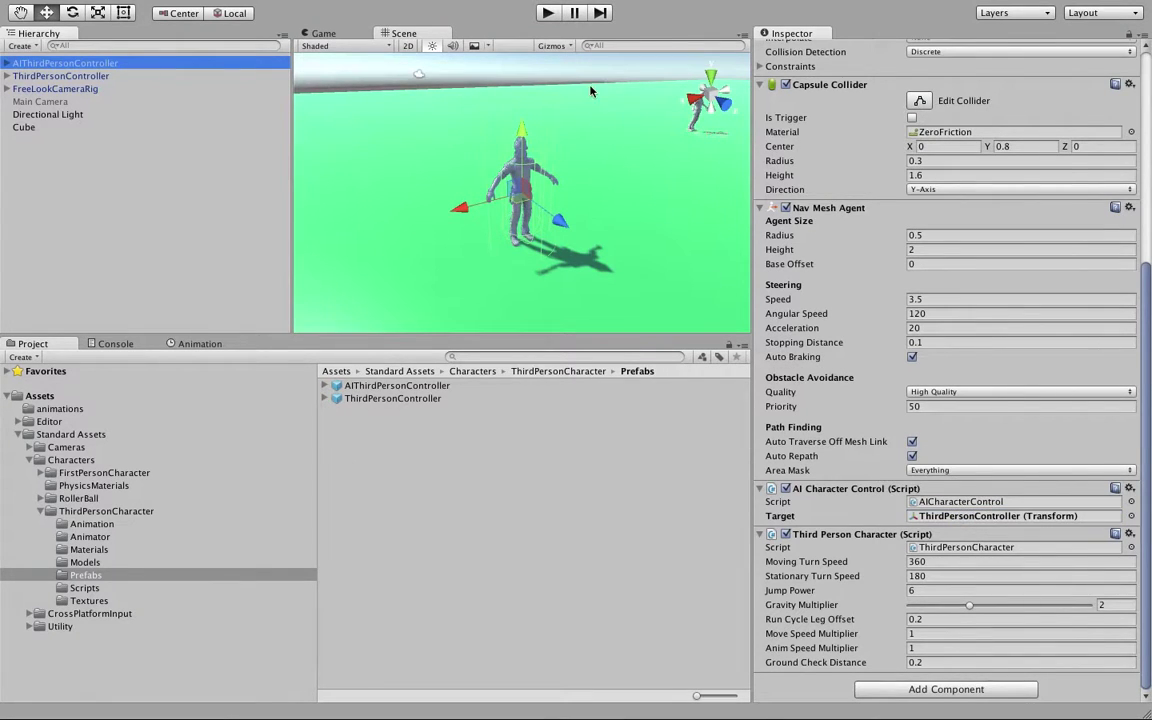
pyautogui.click(548, 14)
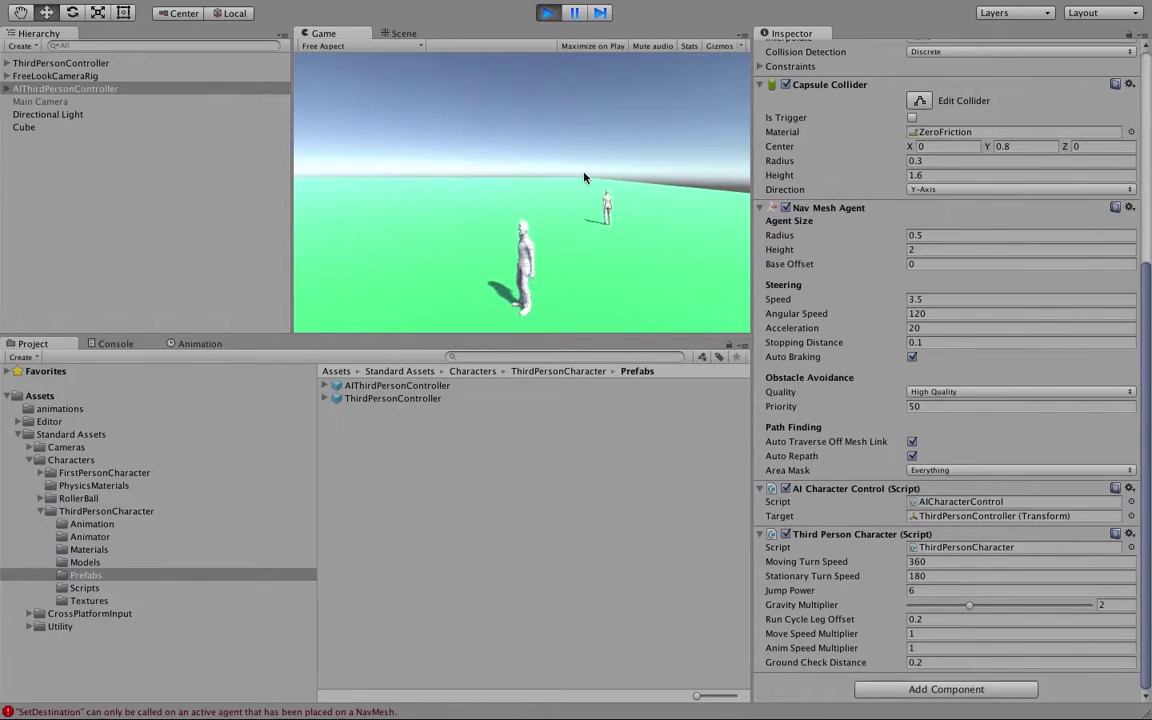
# Step: Stop the play test and open the Window menu
pyautogui.hotkey('ctrl', 'p')
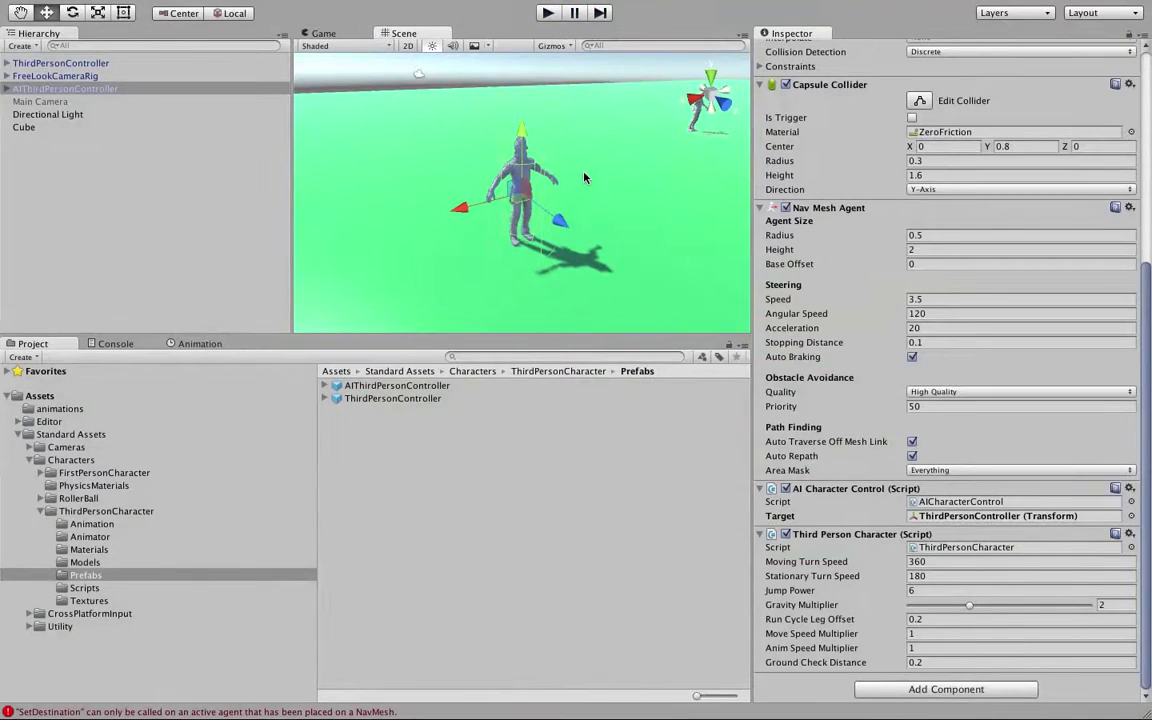
pyautogui.scroll(8, 783, 117)
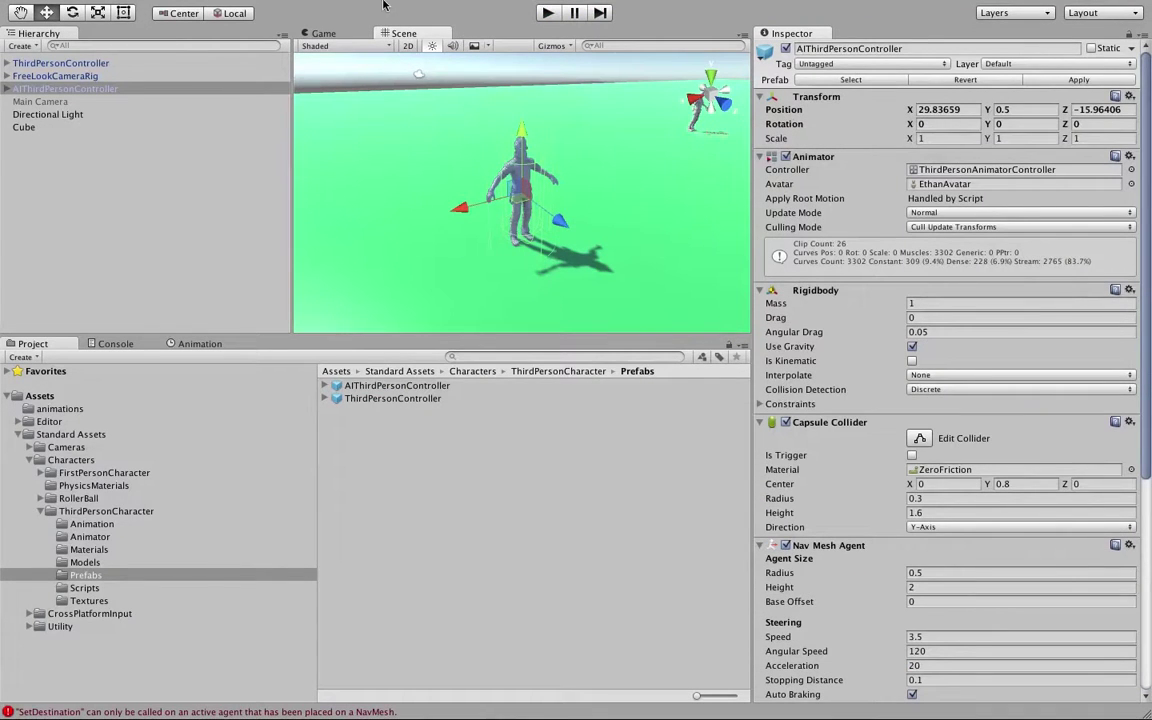
pyautogui.moveTo(348, 4)
pyautogui.click(446, 9)
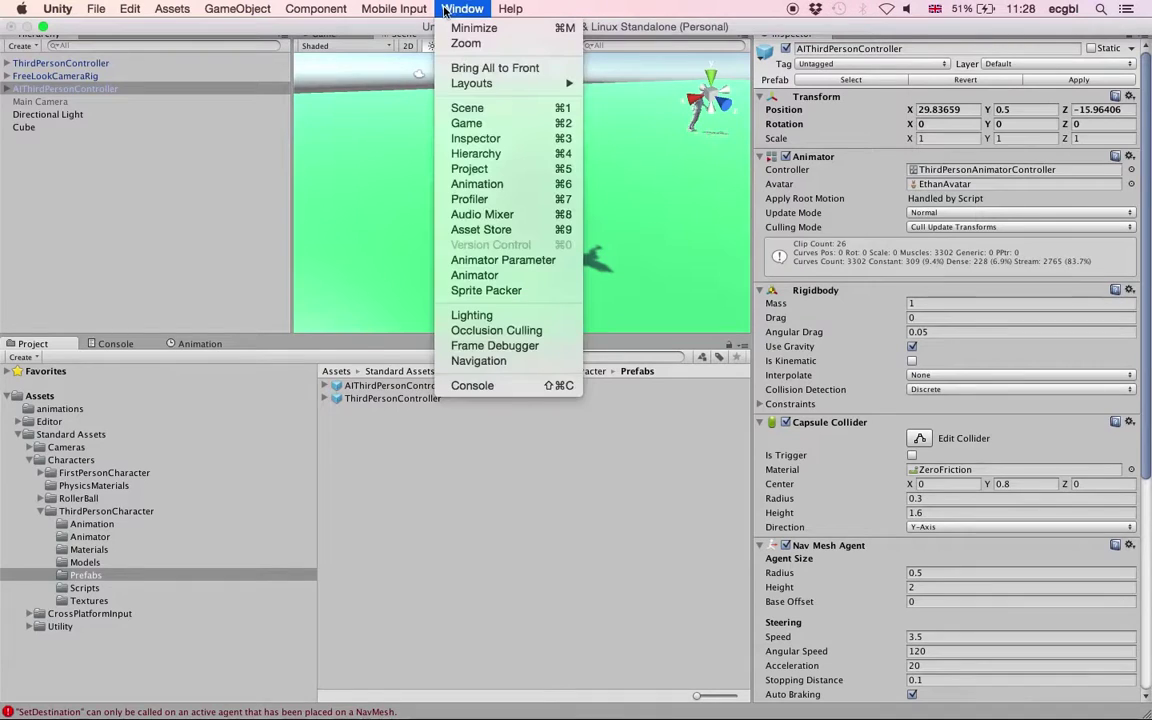
# Step: Open the Navigation window and rename the Cube floor to ground
pyautogui.click(490, 360)
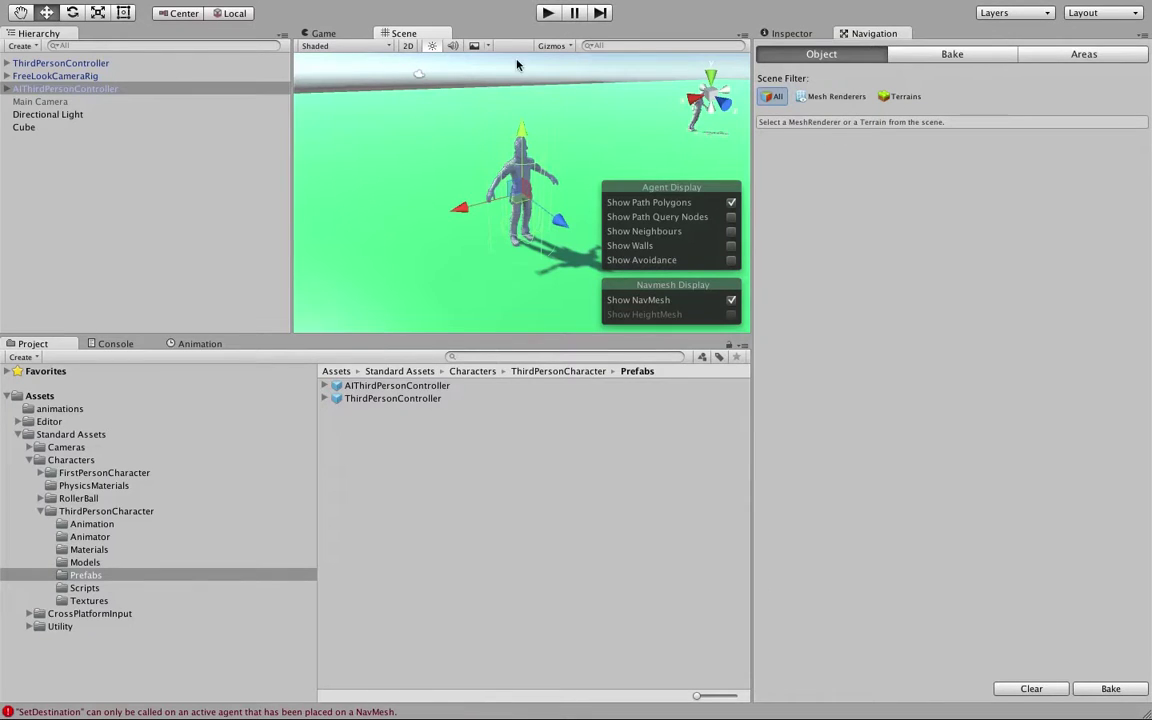
pyautogui.click(381, 170)
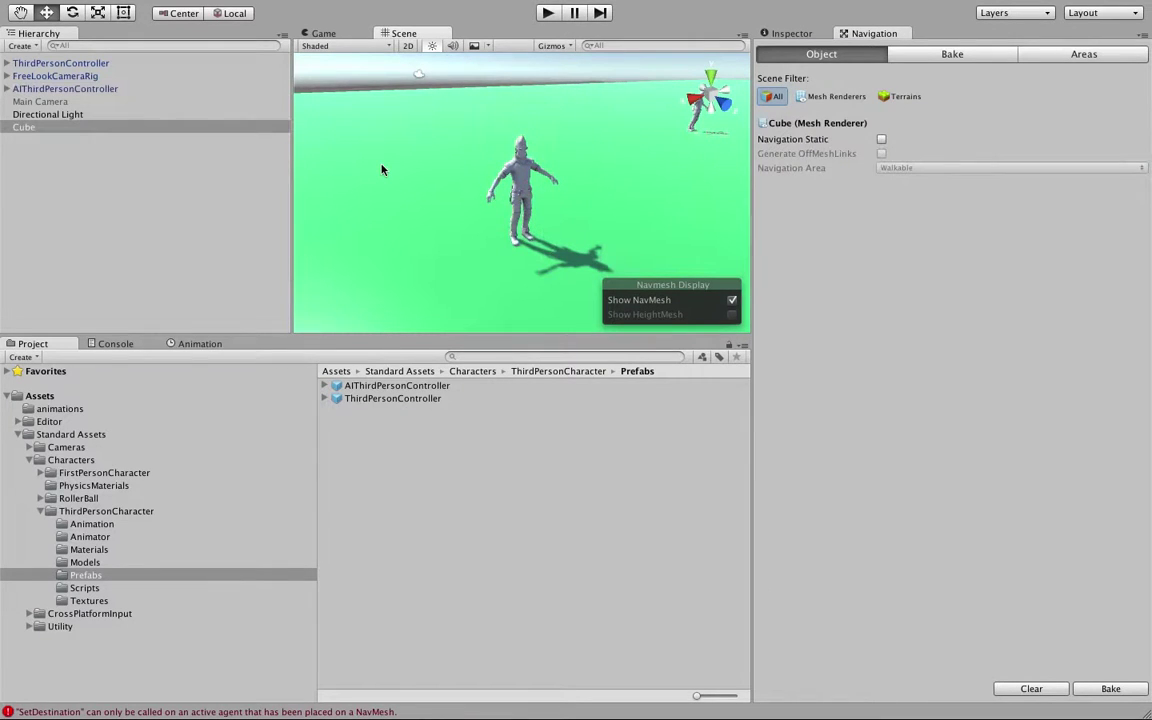
pyautogui.click(28, 132)
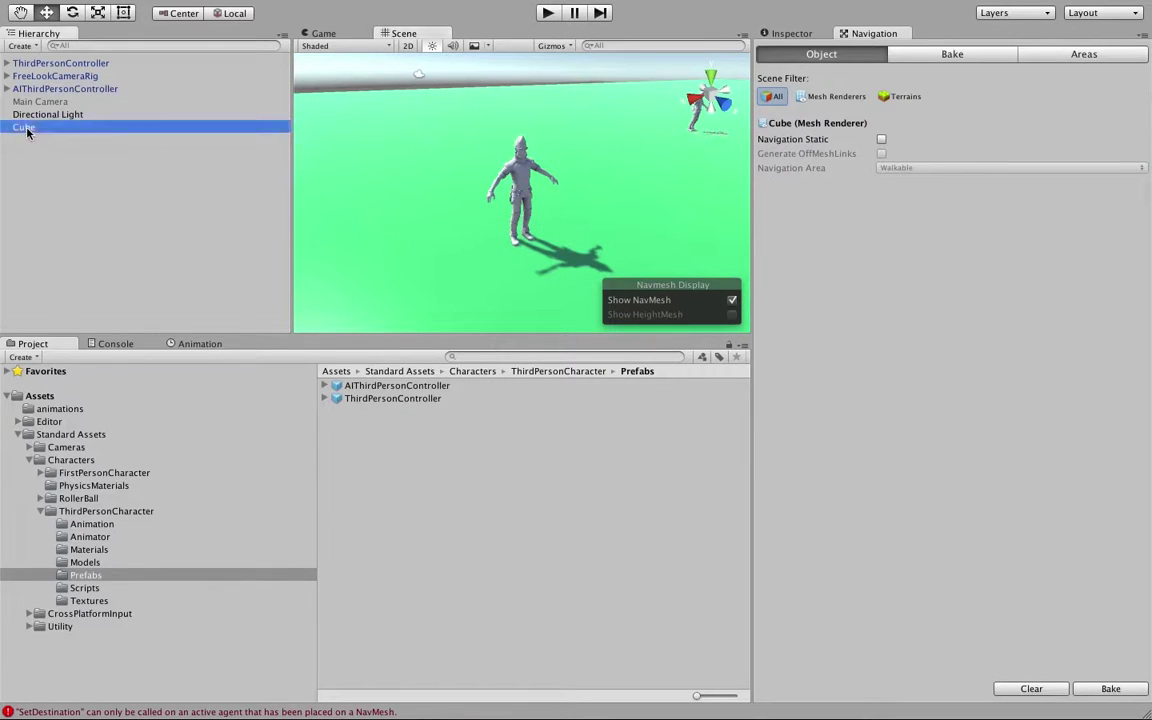
pyautogui.click(26, 132)
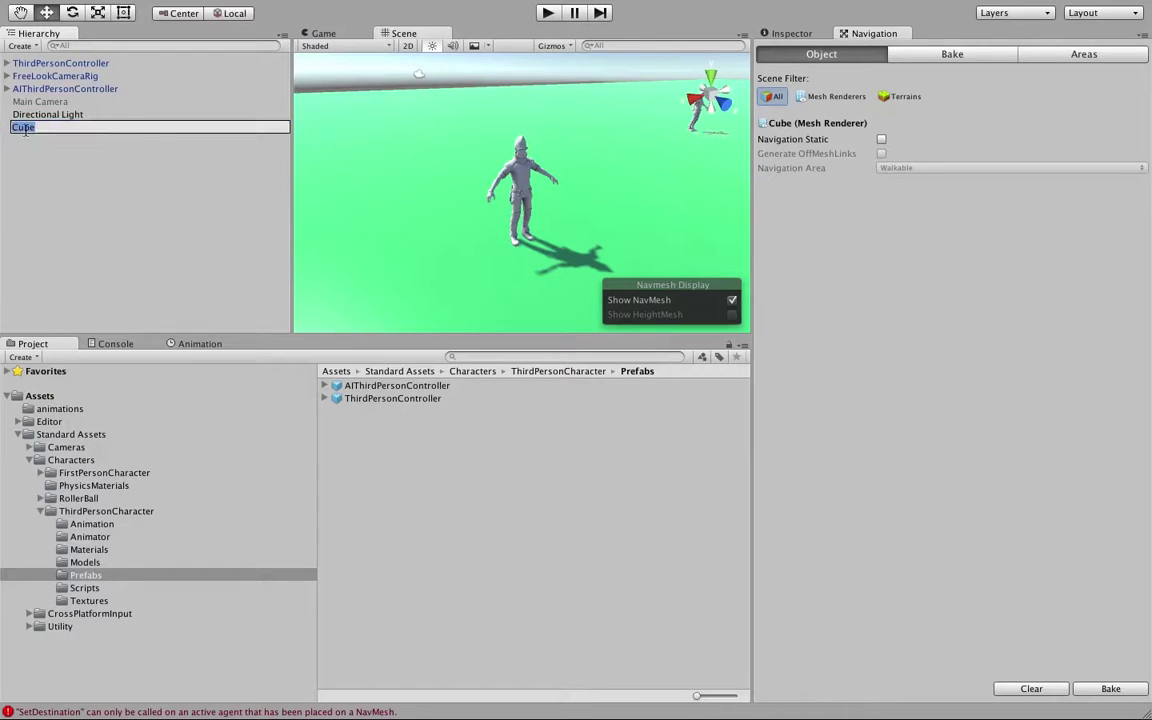
pyautogui.write('flo')
pyautogui.press('BackSpace')
pyautogui.press('BackSpace')
pyautogui.press('BackSpace')
pyautogui.write('g')
pyautogui.press('Return')
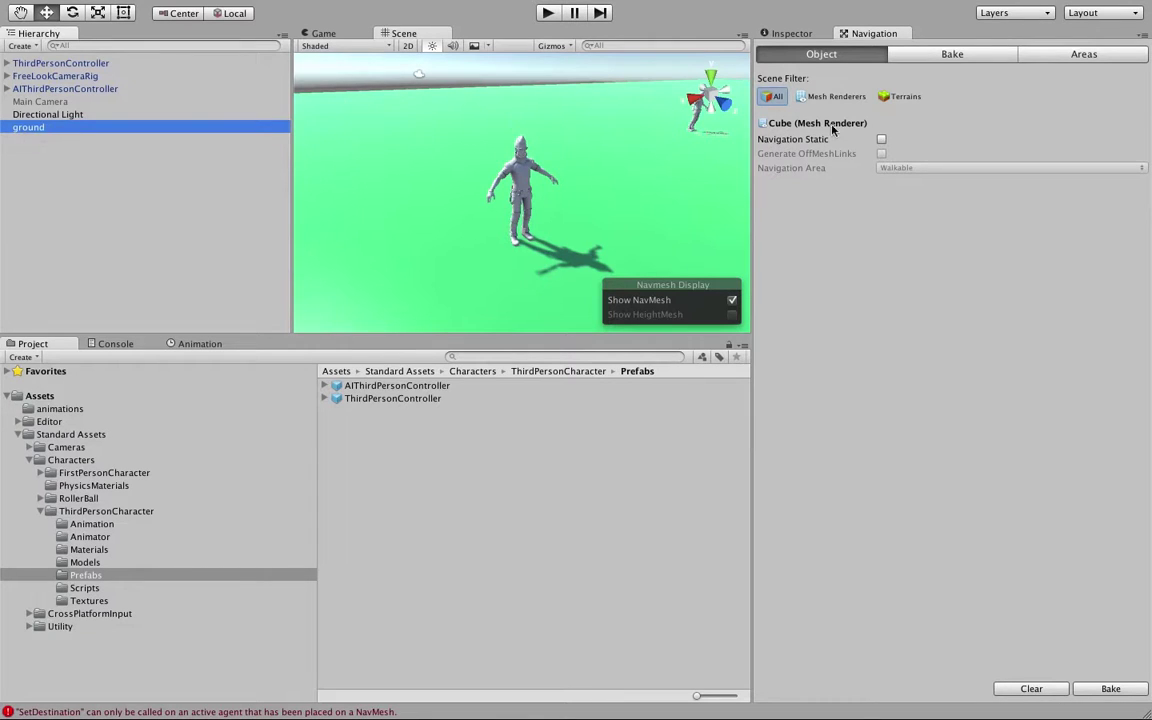
# Step: Mark ground as Navigation Static and start the NavMesh bake
pyautogui.click(881, 140)
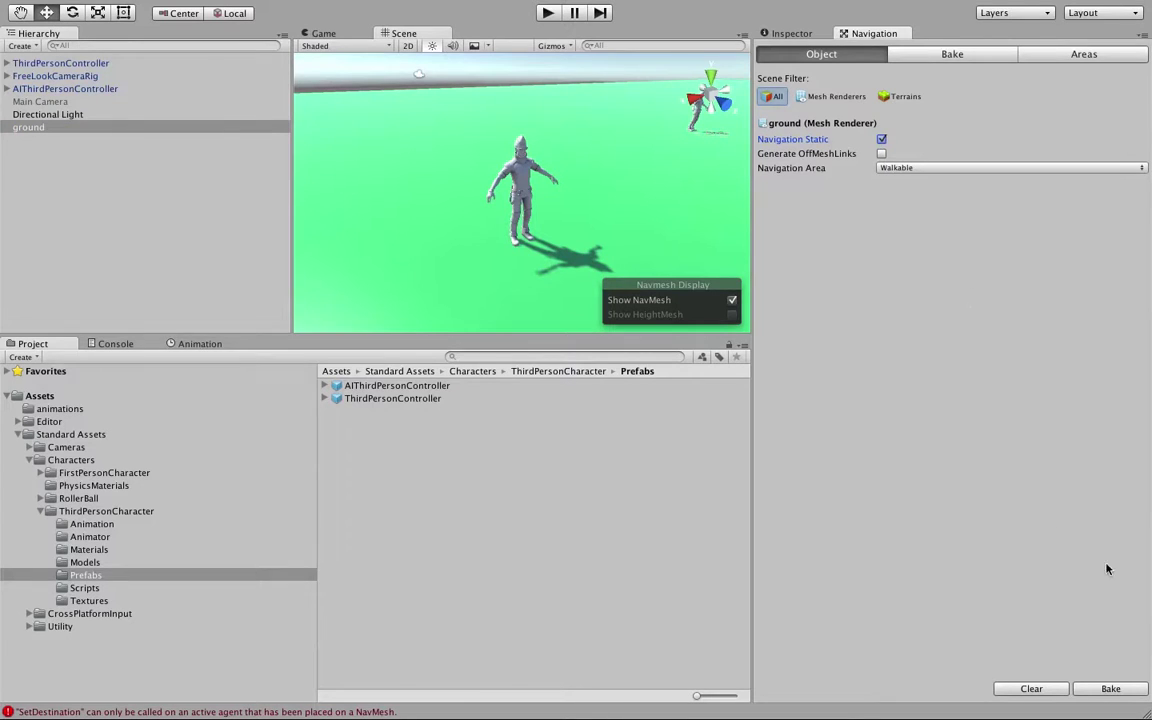
pyautogui.click(969, 55)
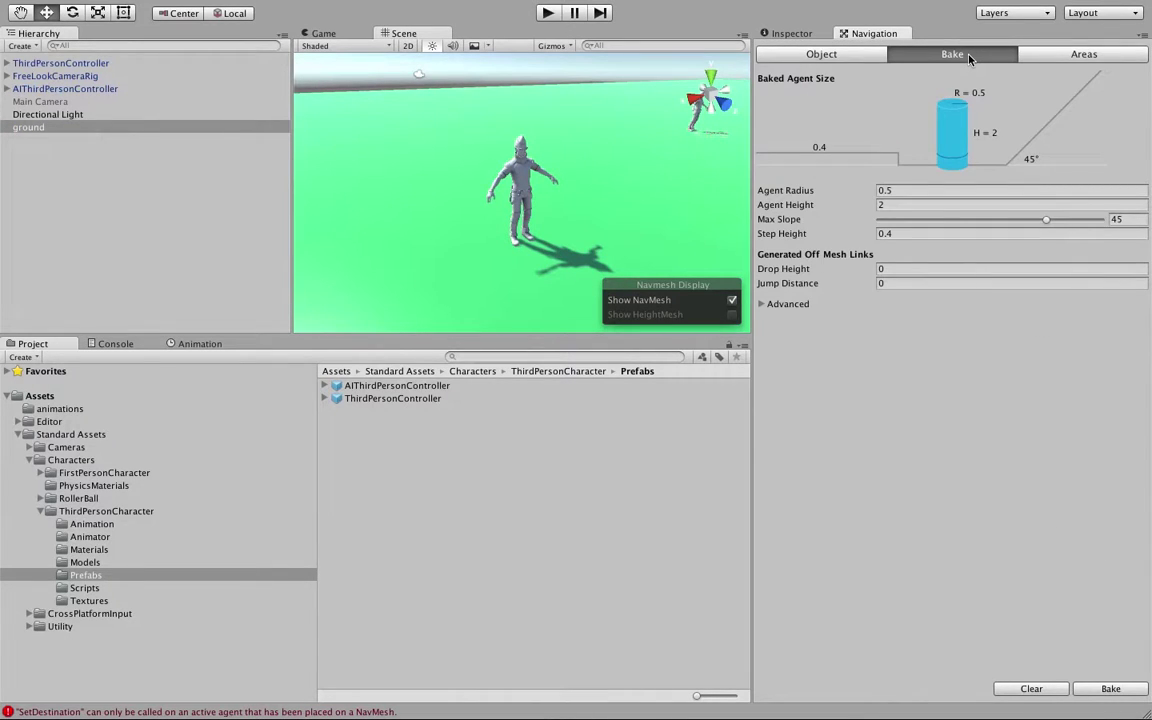
pyautogui.click(774, 52)
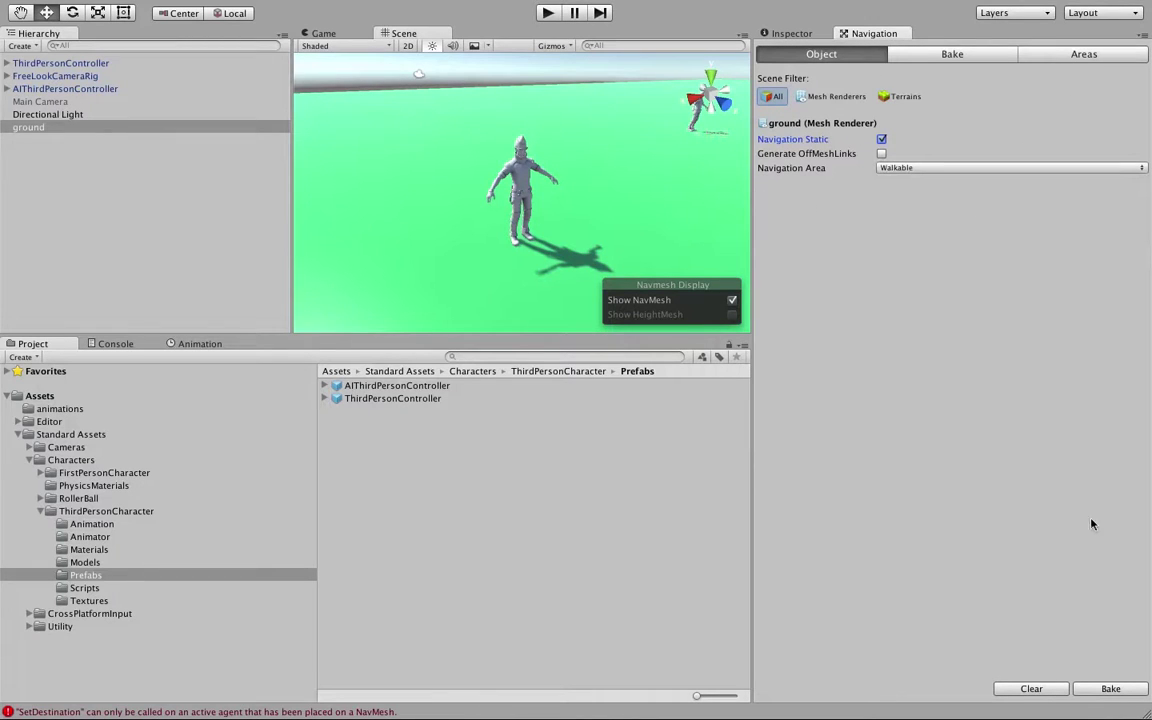
pyautogui.click(1112, 689)
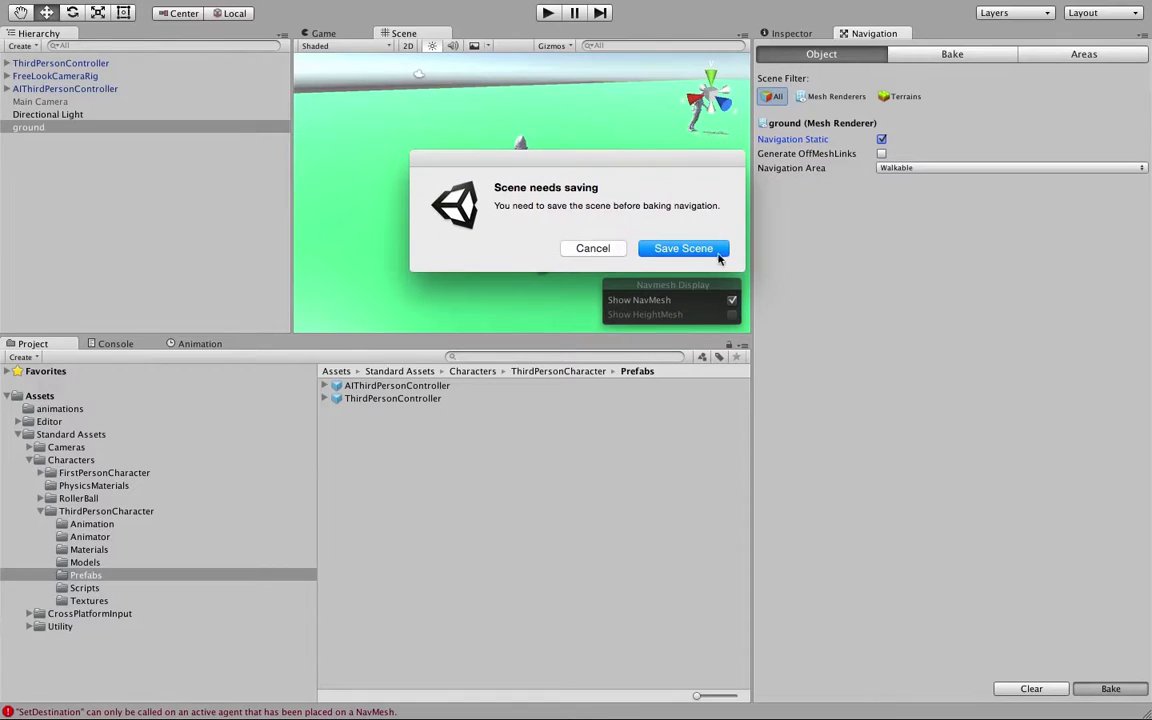
# Step: Save the scene as AI so the NavMesh bakes, inspect it, and enter Play mode
pyautogui.click(684, 248)
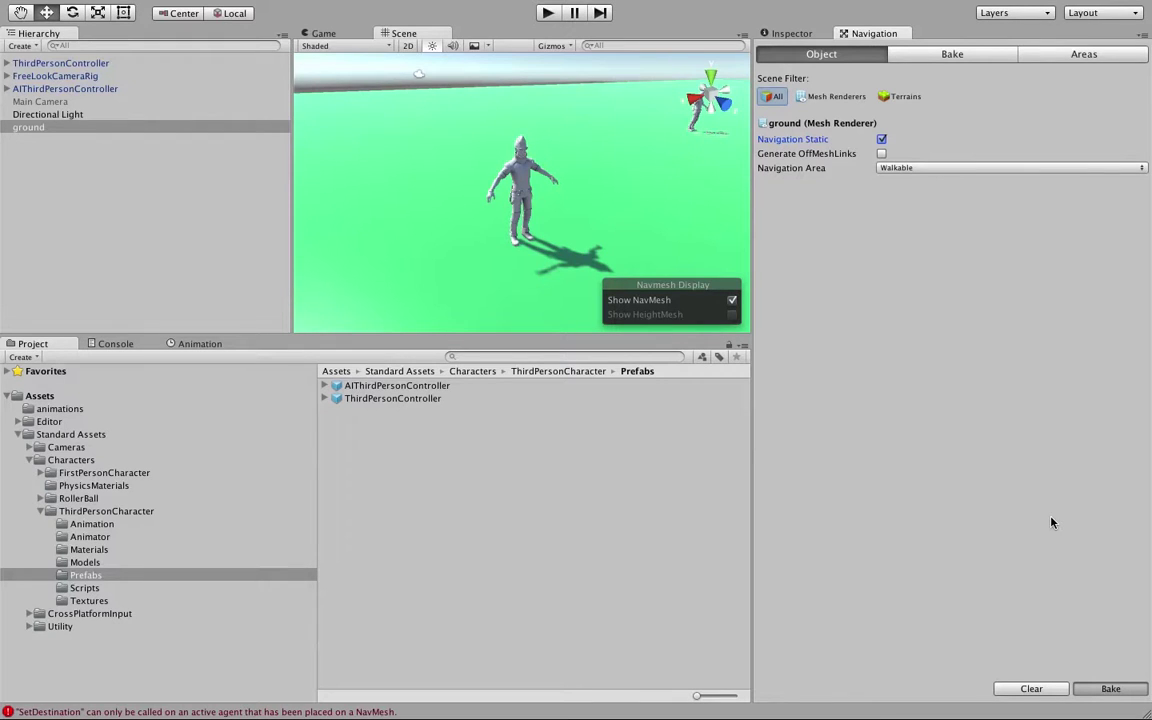
pyautogui.press('super+s')
pyautogui.write('AI')
pyautogui.click(823, 494)
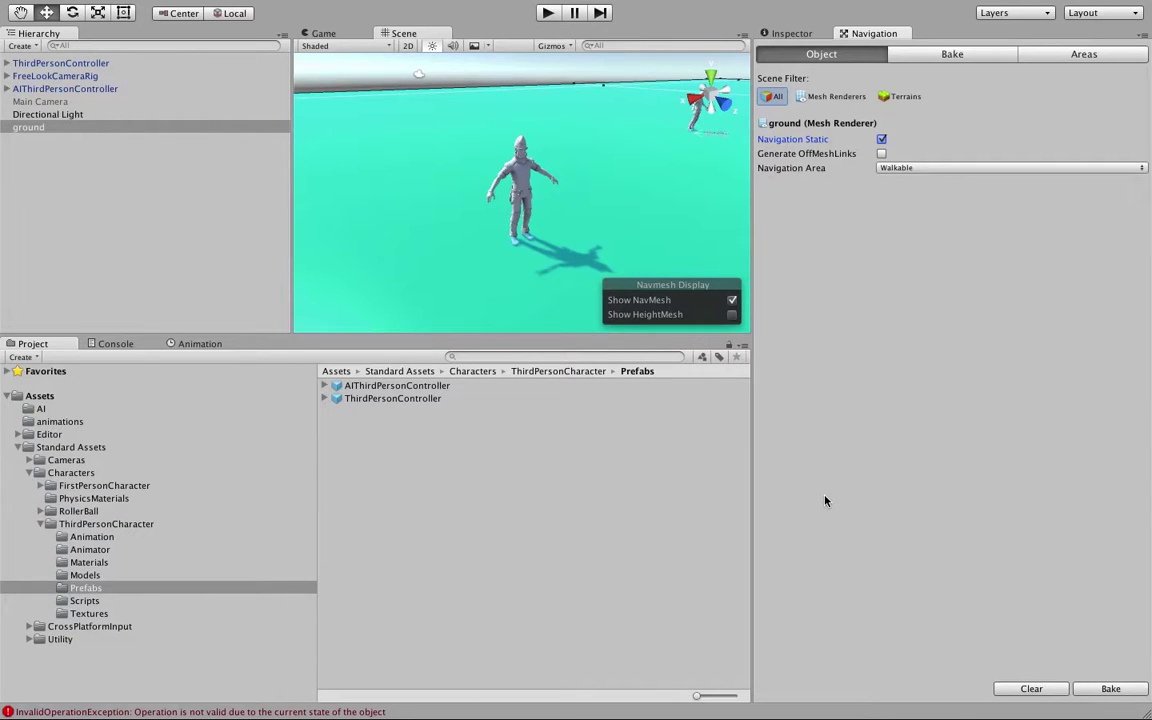
pyautogui.scroll(-5, 545, 152)
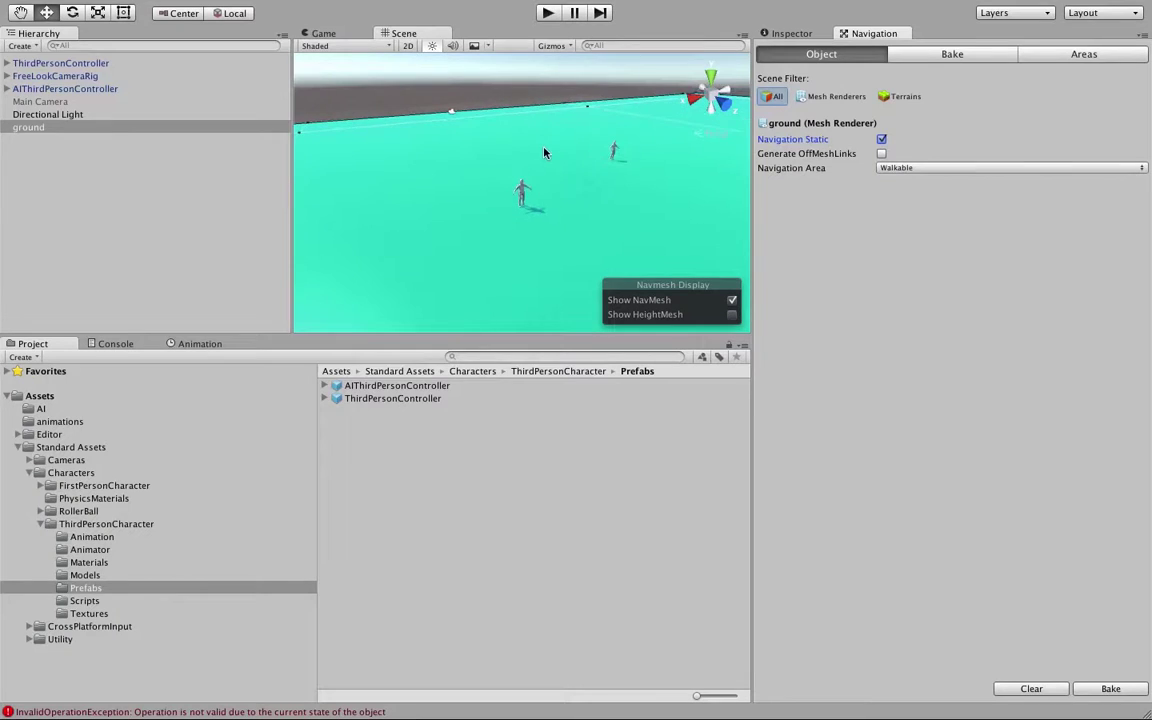
pyautogui.keyDown('alt'); pyautogui.moveTo(545, 152); pyautogui.dragTo(614, 175); pyautogui.keyUp('alt')
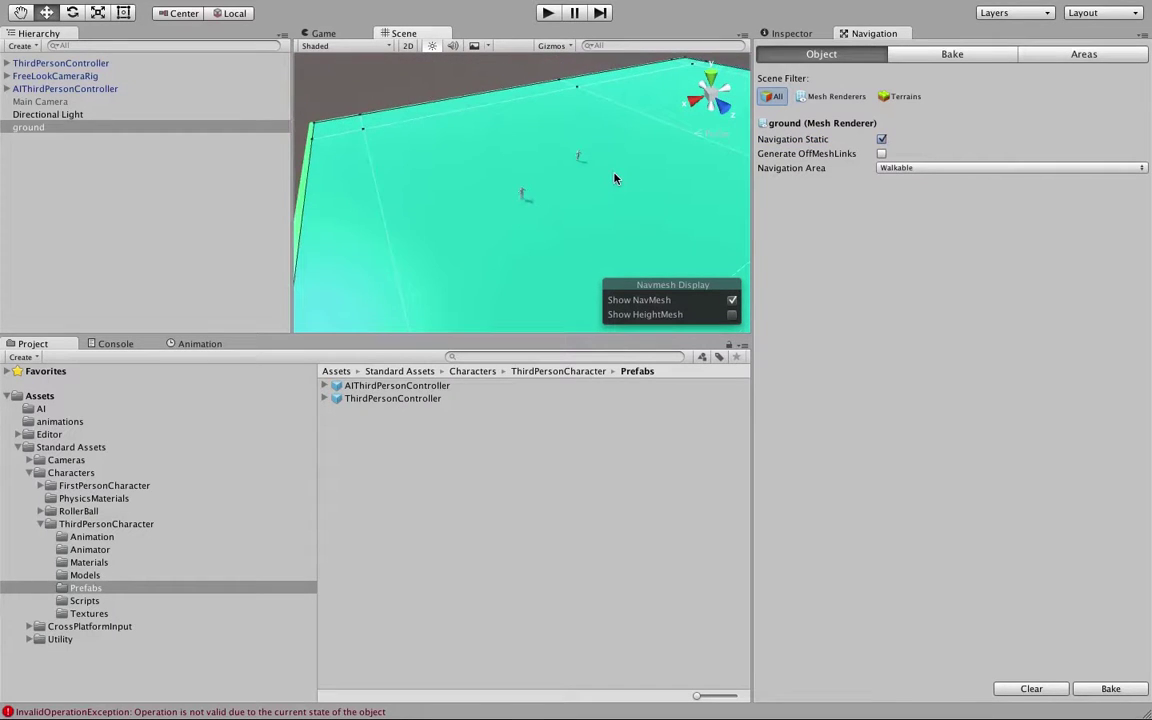
pyautogui.click(556, 14)
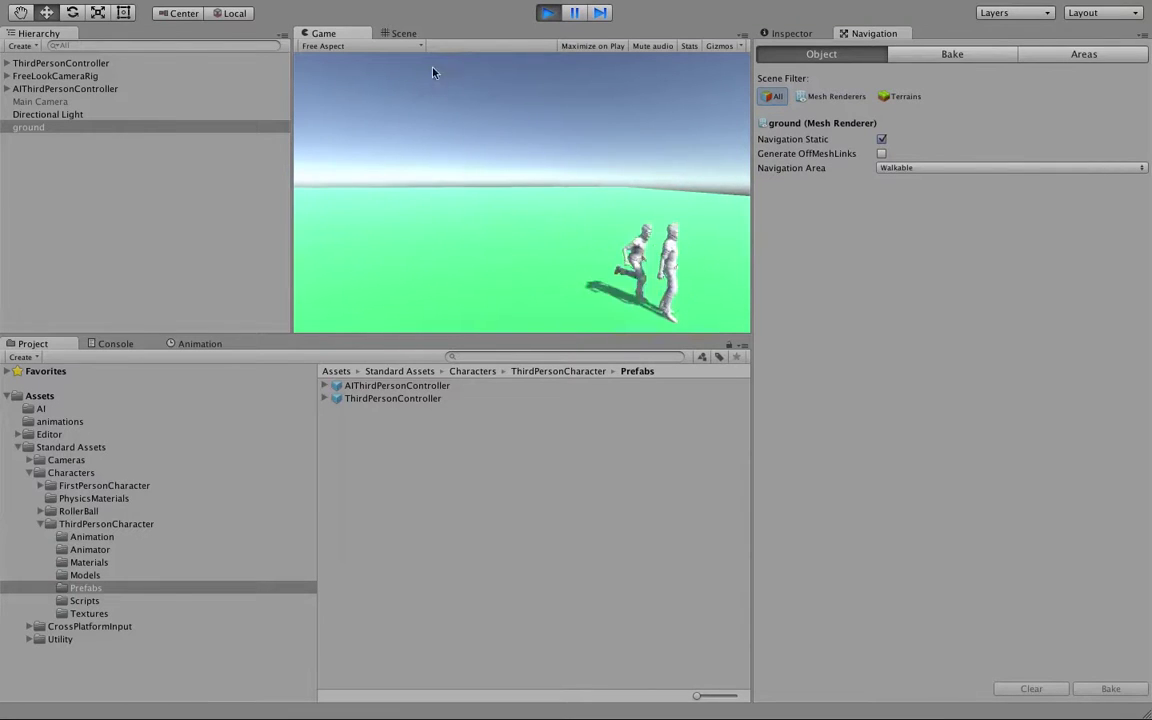
pyautogui.click(551, 16)
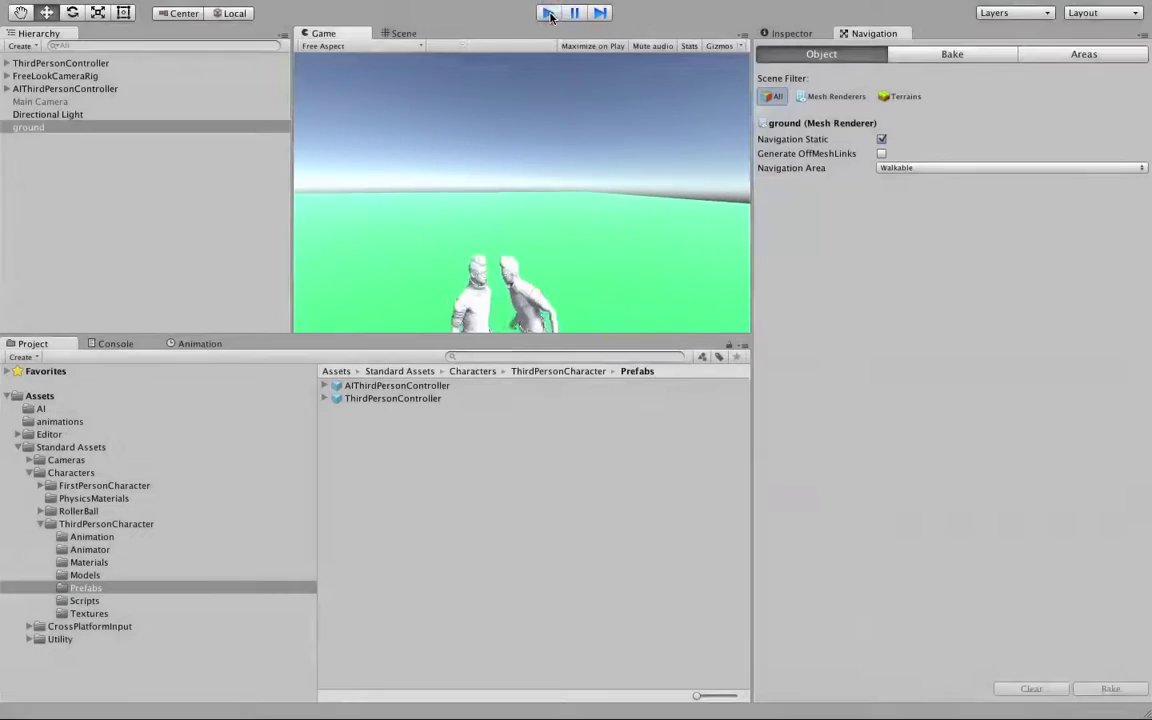
pyautogui.scroll(-3, 476, 135)
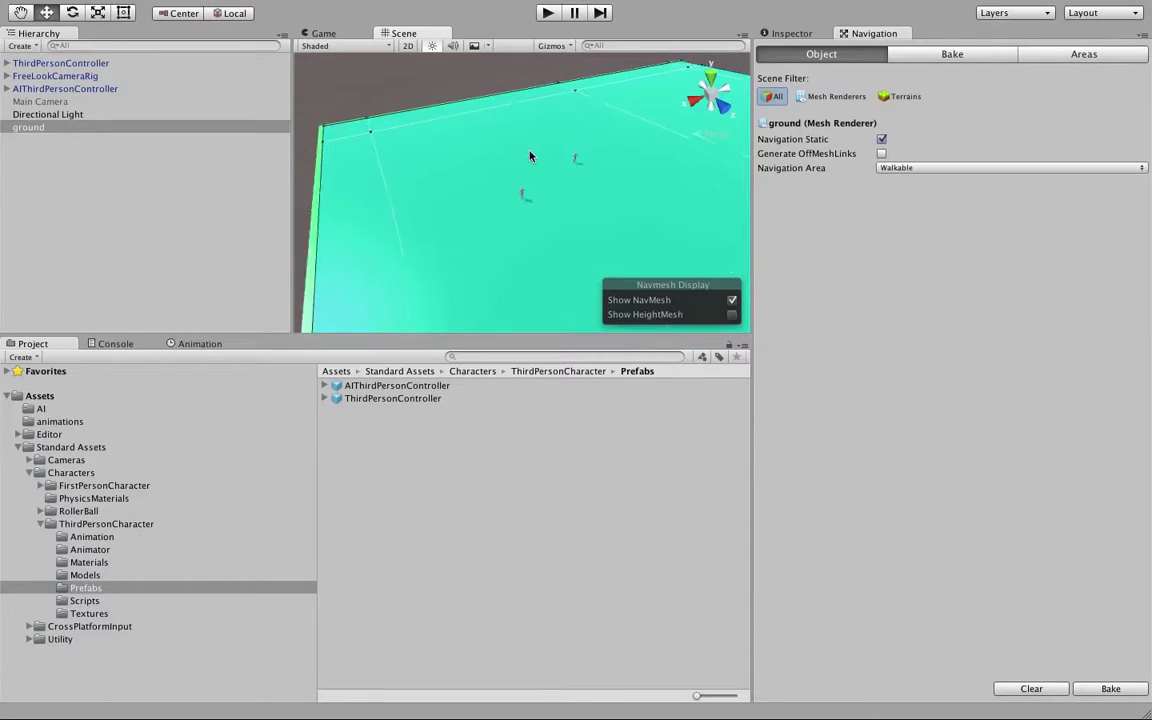
pyautogui.click(150, 167)
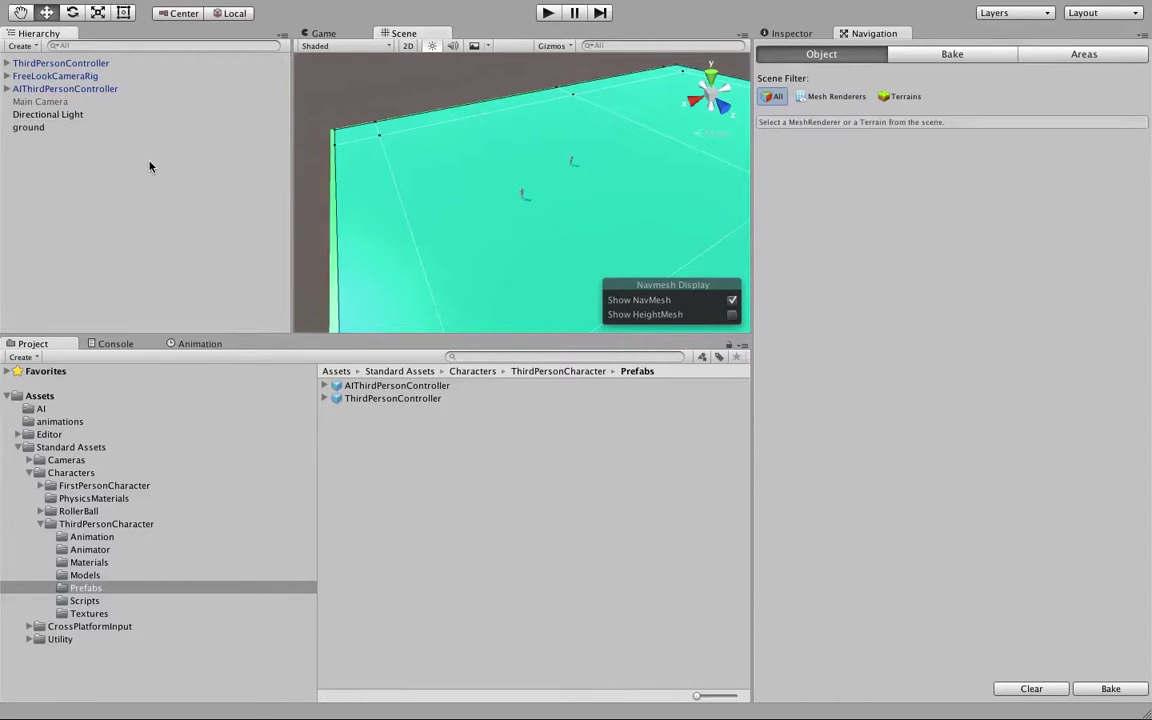
pyautogui.moveTo(283, 5)
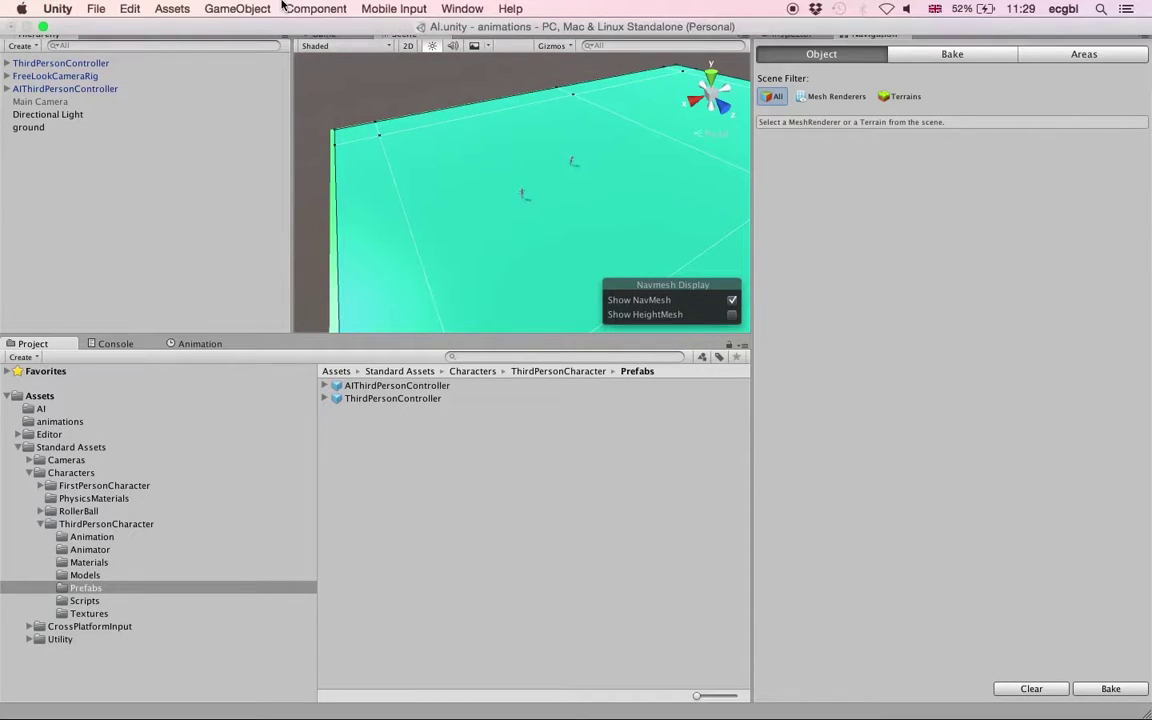
# Step: Add a cube, move it across the ground and stretch it into a long bar
pyautogui.click(240, 9)
pyautogui.moveTo(247, 65)
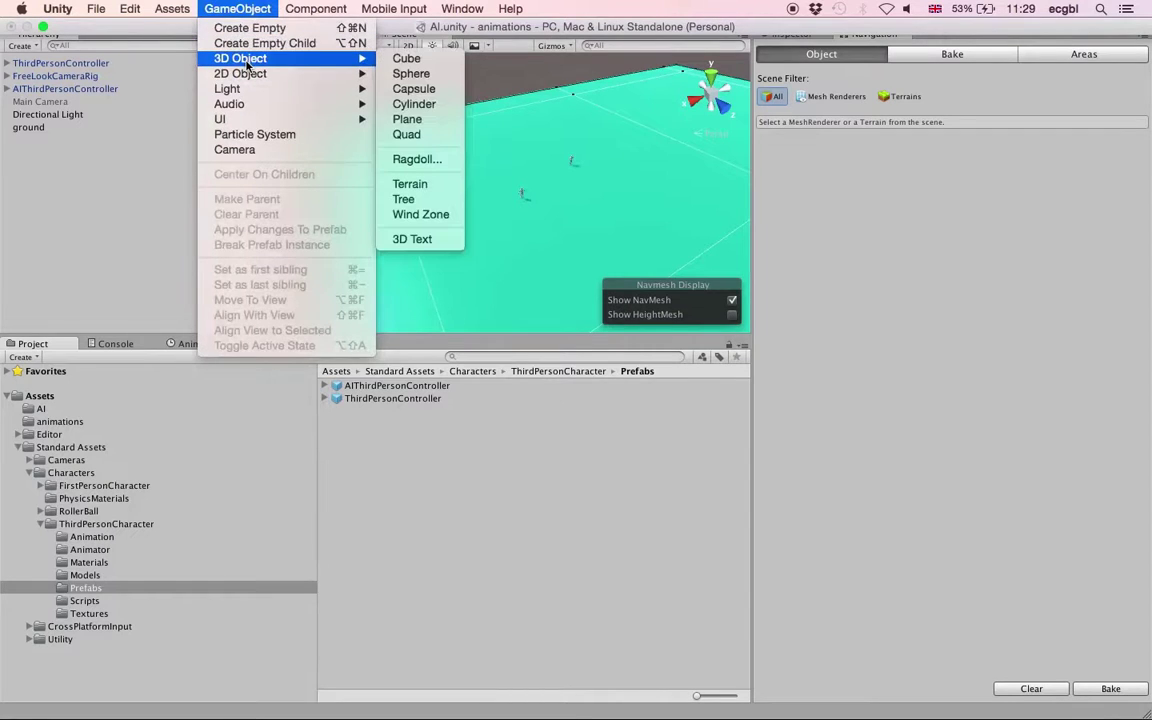
pyautogui.click(427, 63)
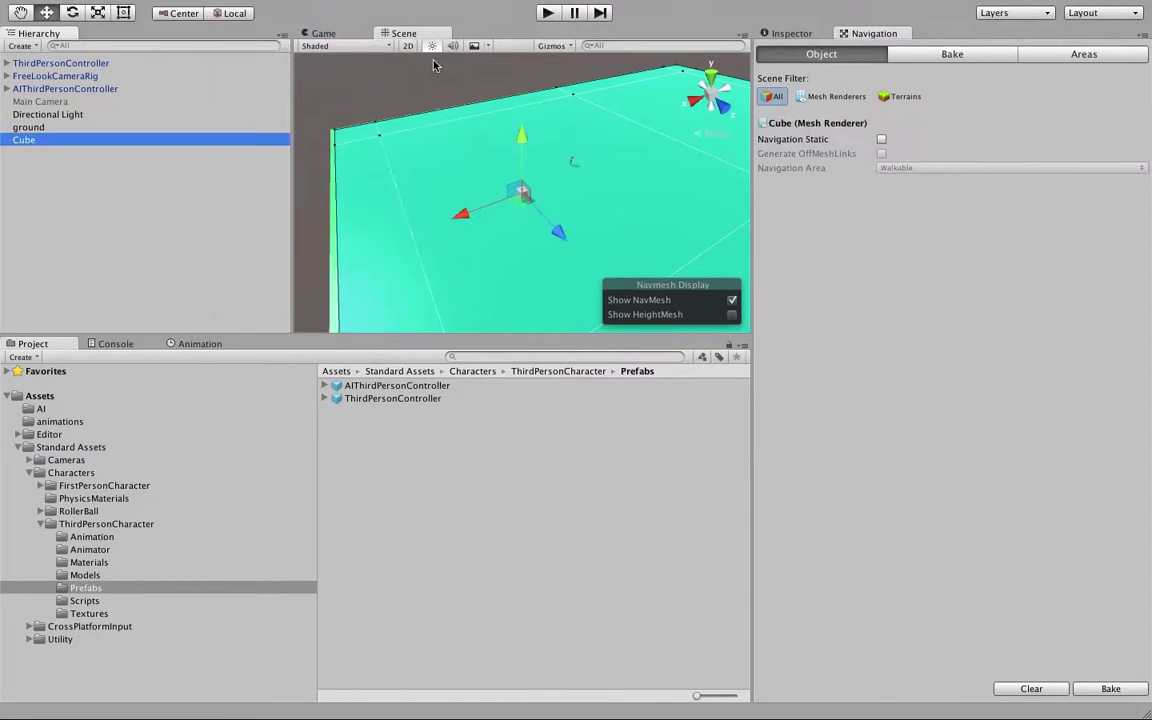
pyautogui.moveTo(460, 214); pyautogui.dragTo(497, 211)
pyautogui.press('e')
pyautogui.press('r')
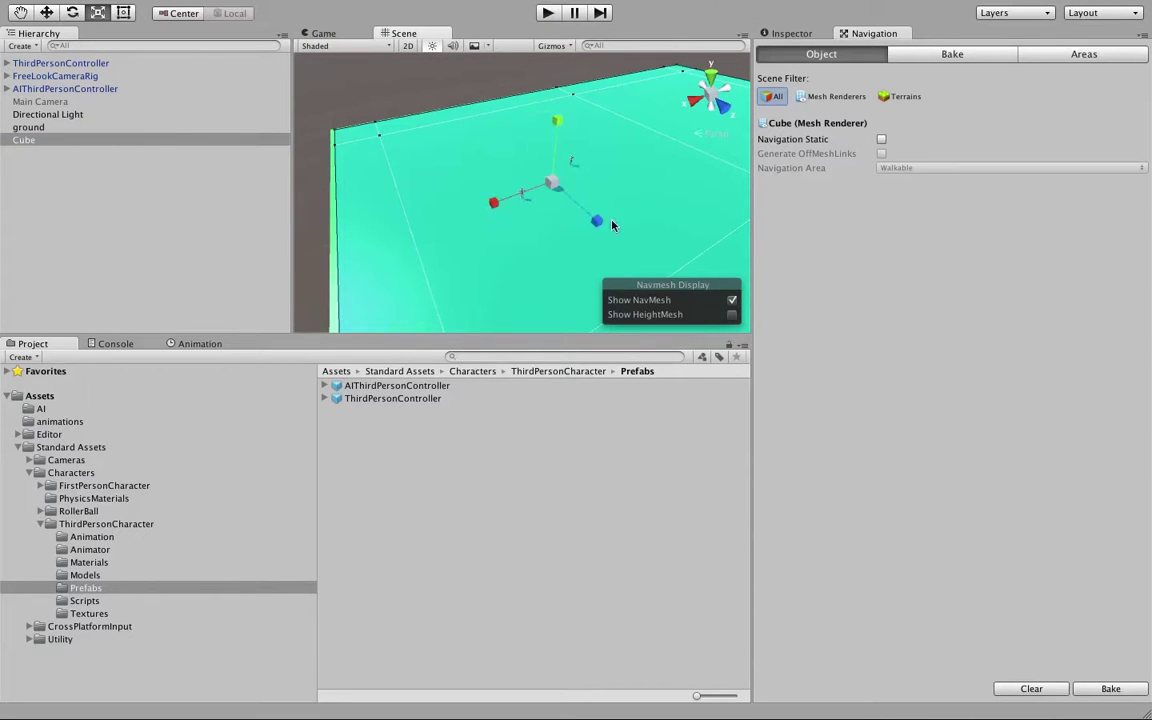
pyautogui.moveTo(597, 221)
pyautogui.mouseDown()
pyautogui.moveTo(740, 340)
pyautogui.moveTo(871, 410)
pyautogui.moveTo(587, 229)
pyautogui.mouseUp()
pyautogui.moveTo(599, 225); pyautogui.dragTo(641, 263)
pyautogui.press('t')
pyautogui.scroll(6, 560, 162)
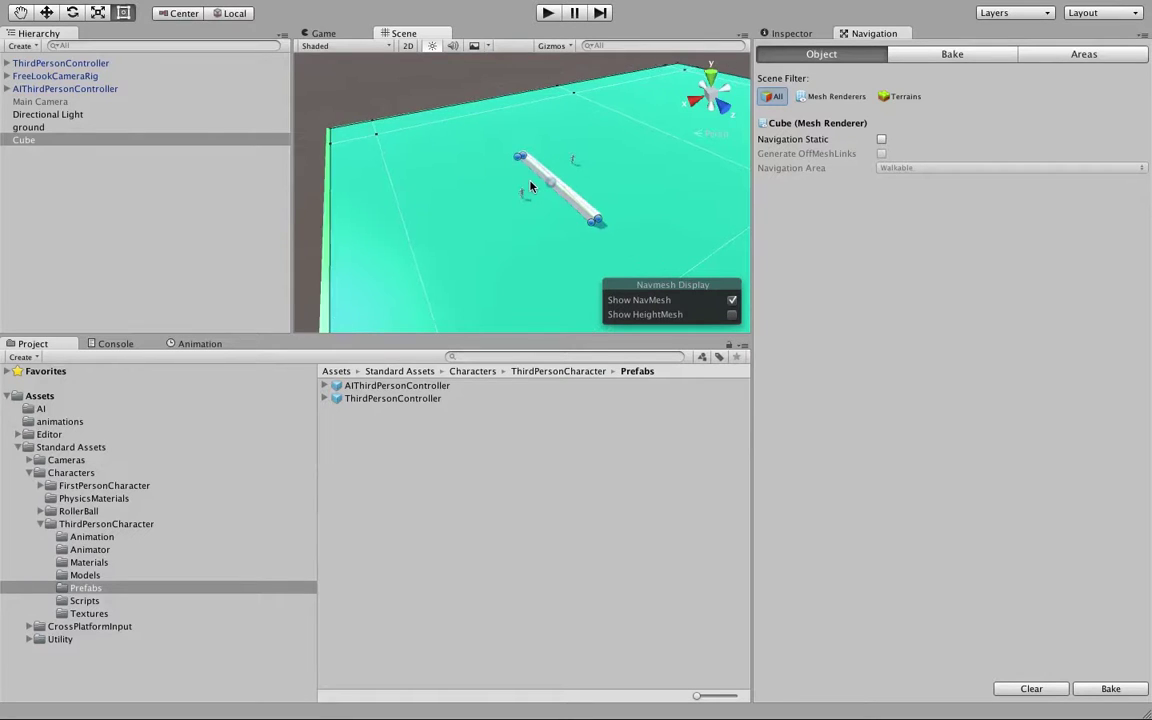
pyautogui.moveTo(511, 87); pyautogui.dragTo(483, 91)
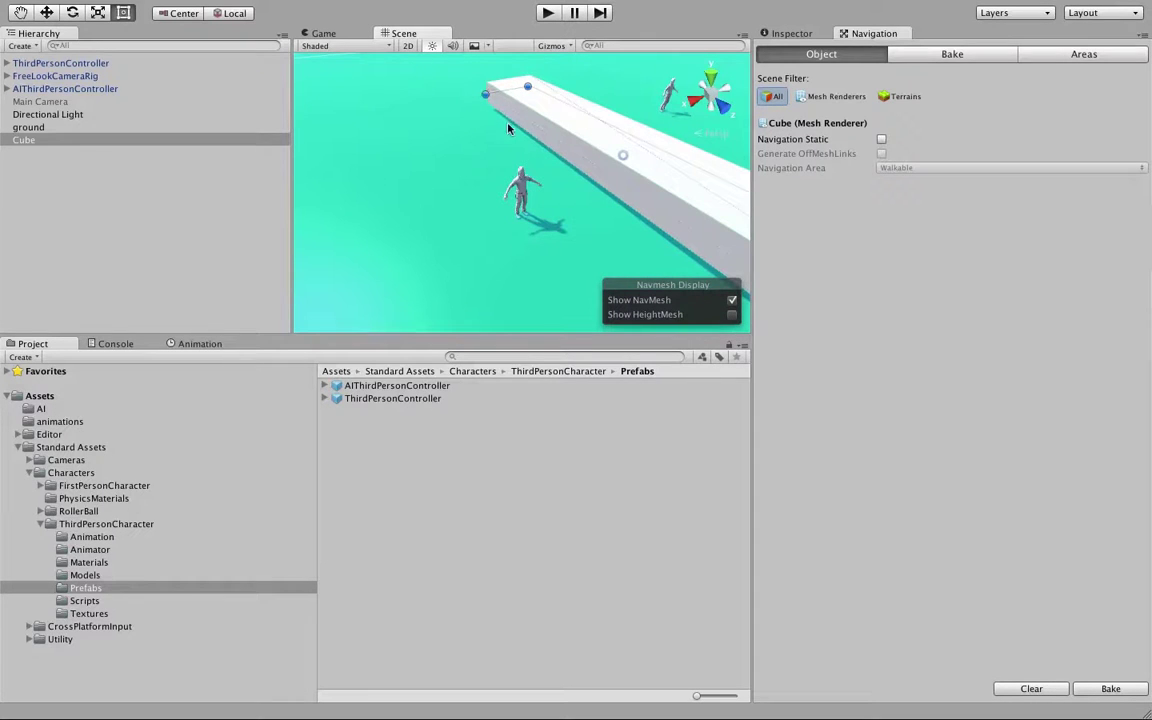
pyautogui.keyDown('alt'); pyautogui.moveTo(504, 175); pyautogui.dragTo(670, 160); pyautogui.keyUp('alt')
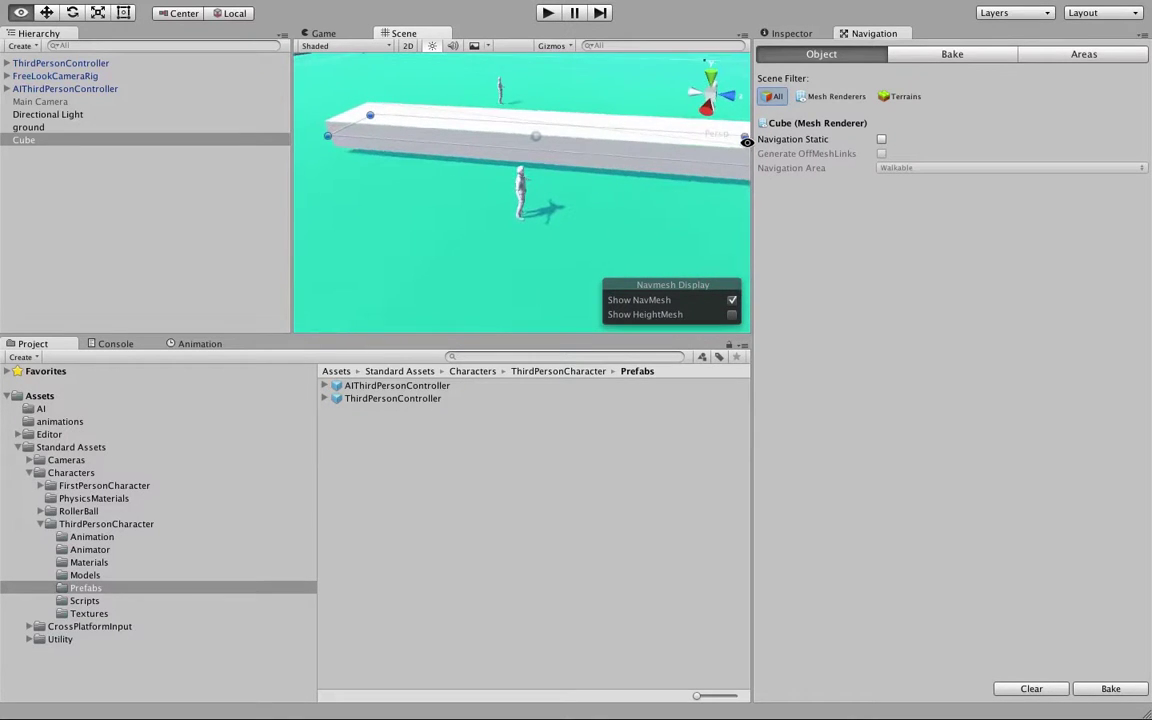
# Step: Rename the bar to obstacle and frame it in the scene view
pyautogui.click(41, 140)
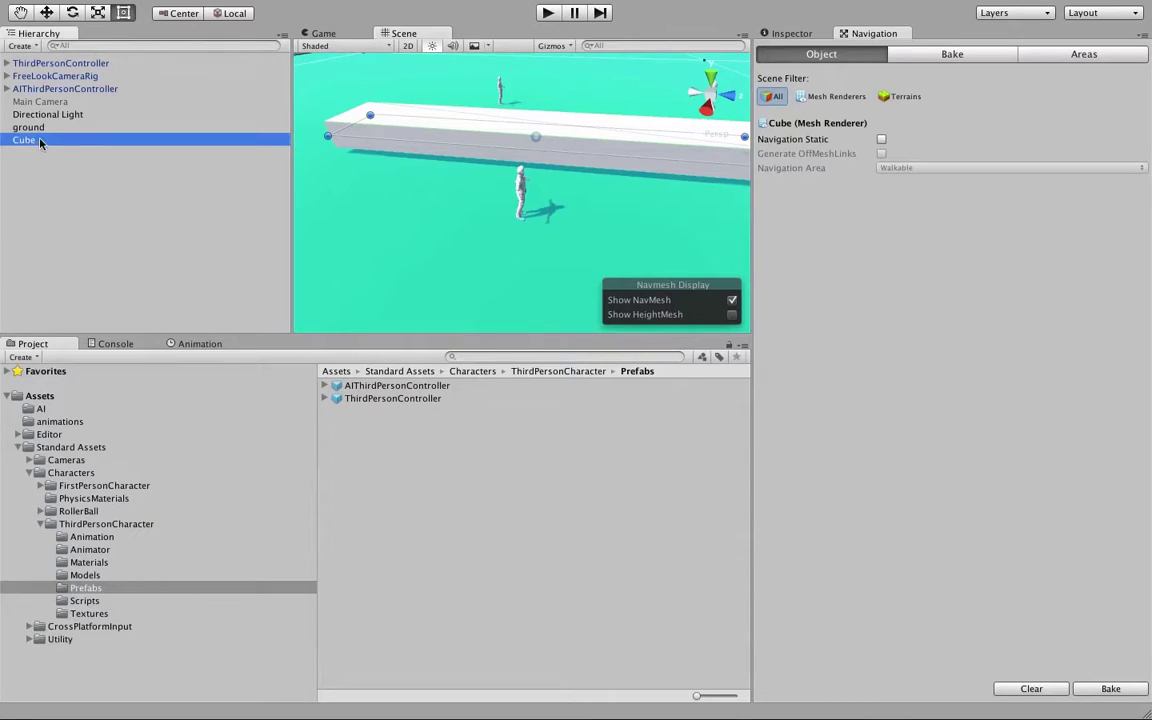
pyautogui.click(33, 141)
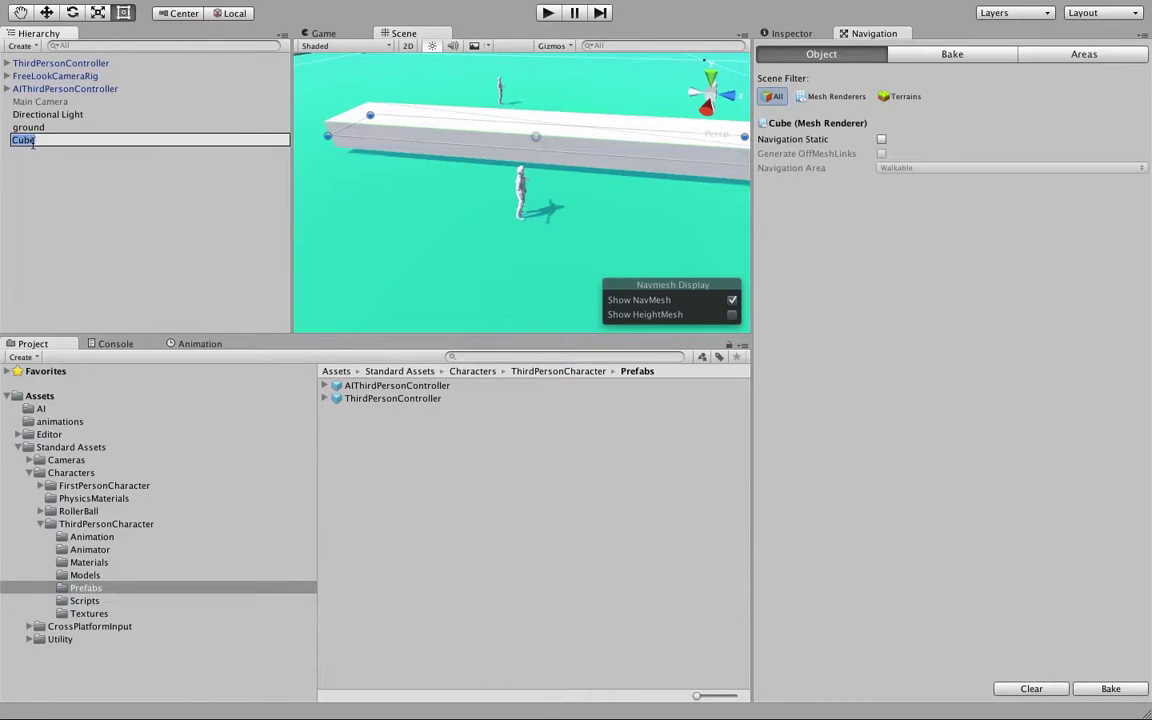
pyautogui.write('obstacl')
pyautogui.press('Return')
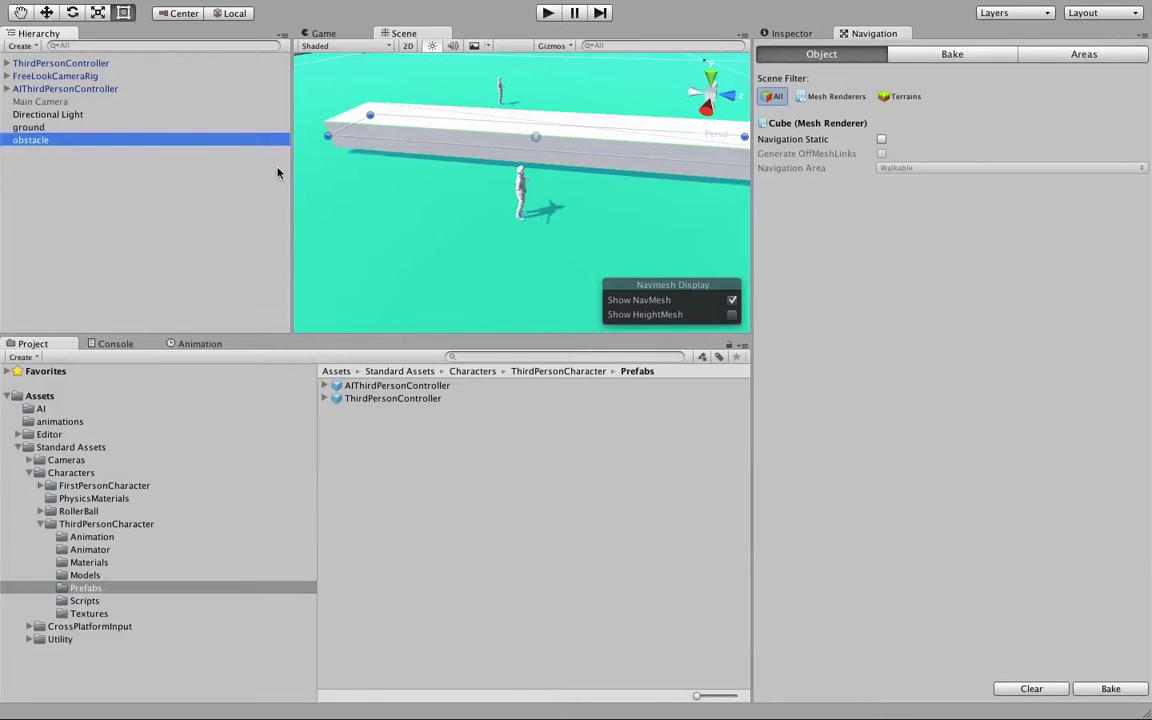
pyautogui.press('f')
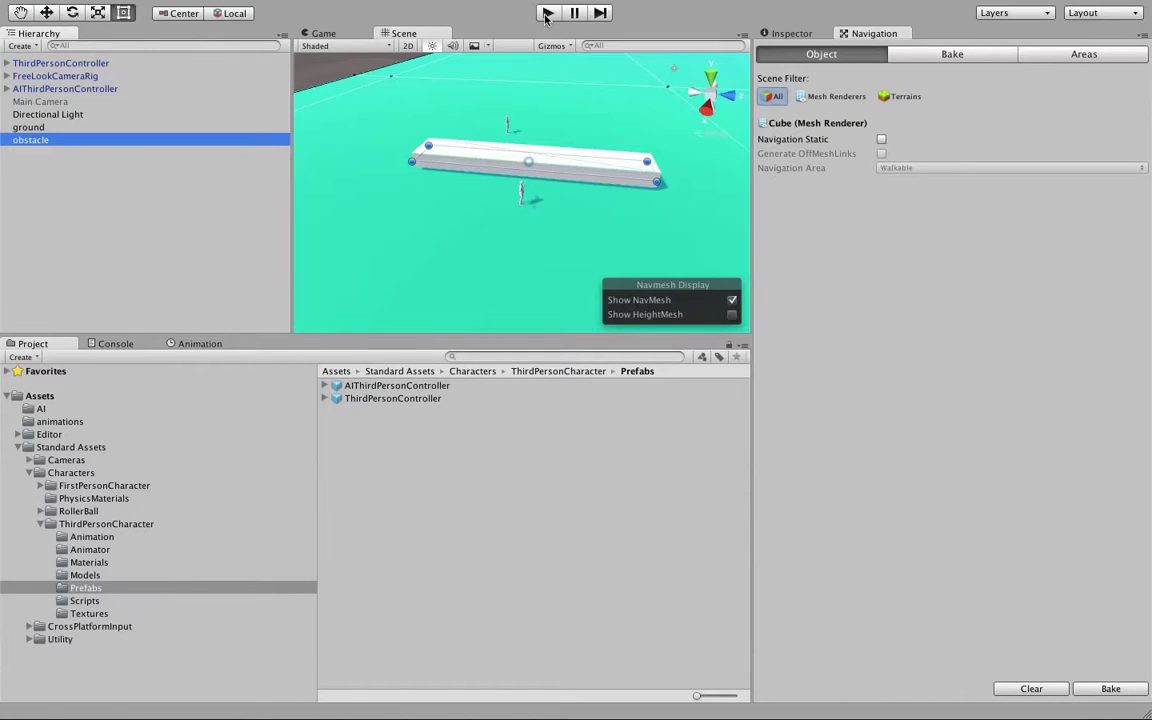
pyautogui.click(87, 63)
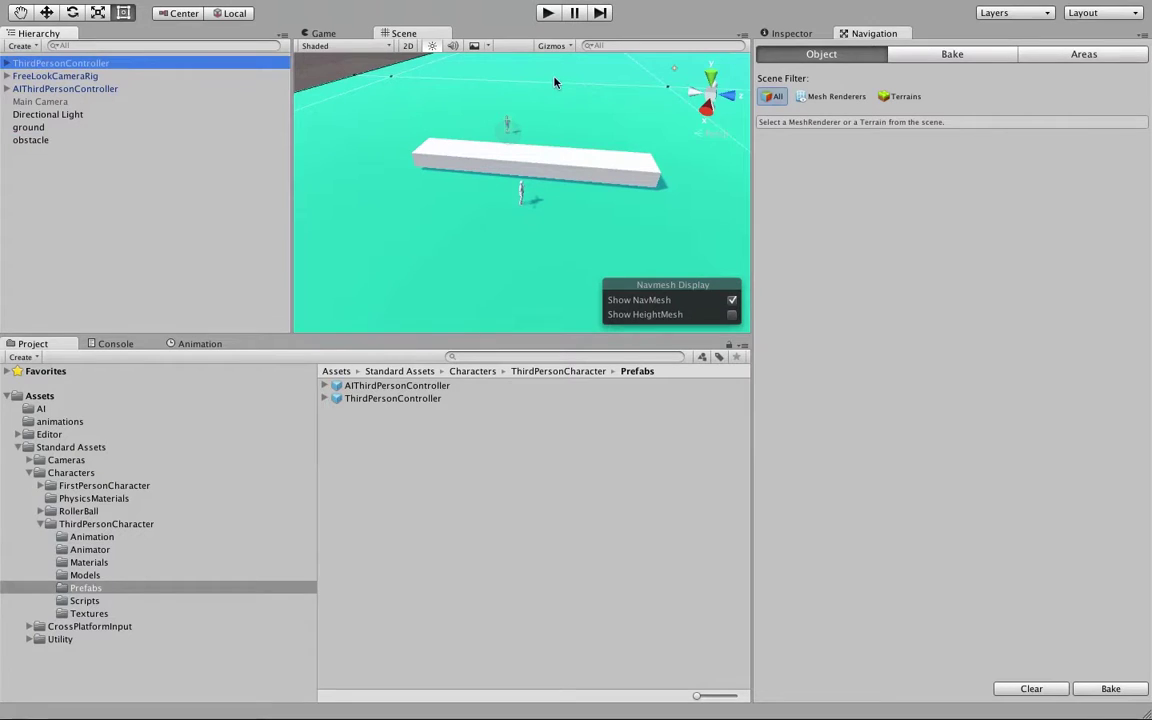
# Step: Raise the ThirdPersonController above the white obstacle box with the move gizmo and start Play
pyautogui.press('w')
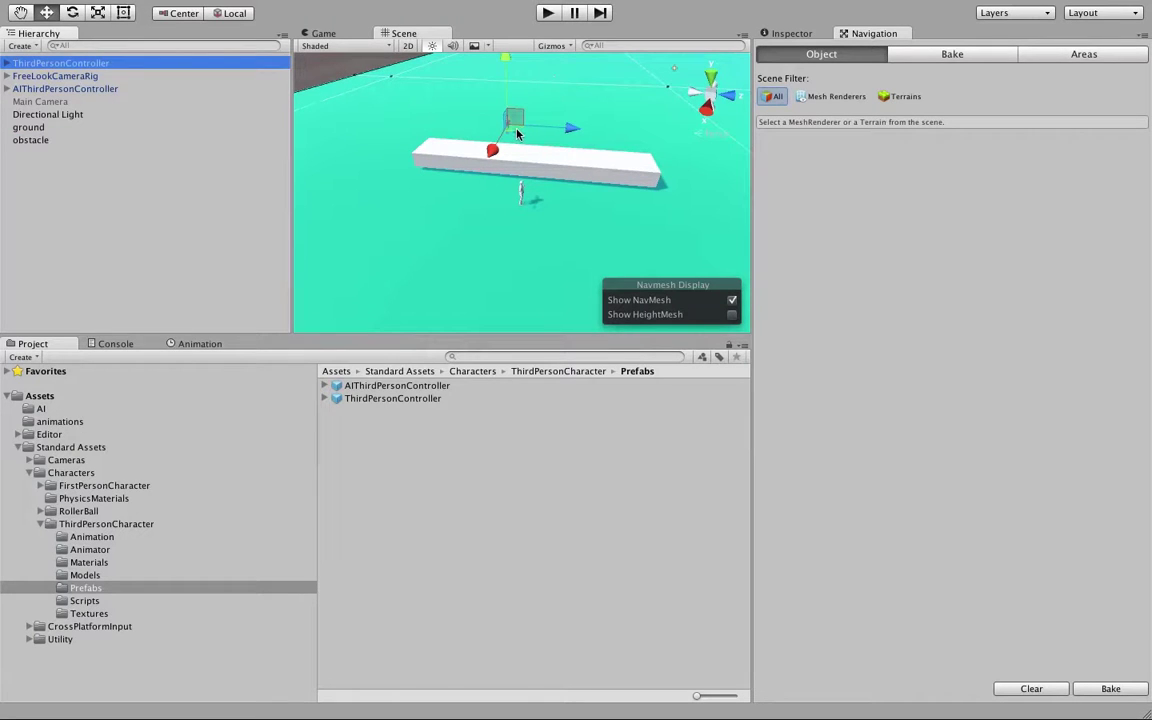
pyautogui.moveTo(519, 135); pyautogui.dragTo(544, 72)
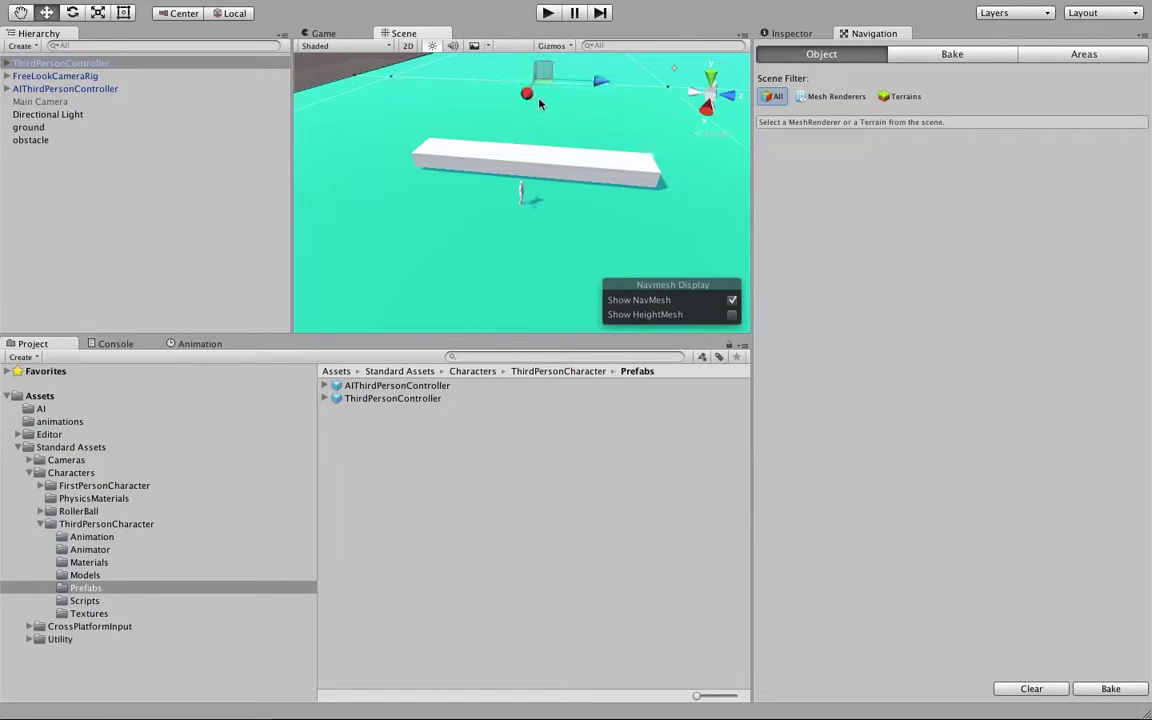
pyautogui.click(548, 13)
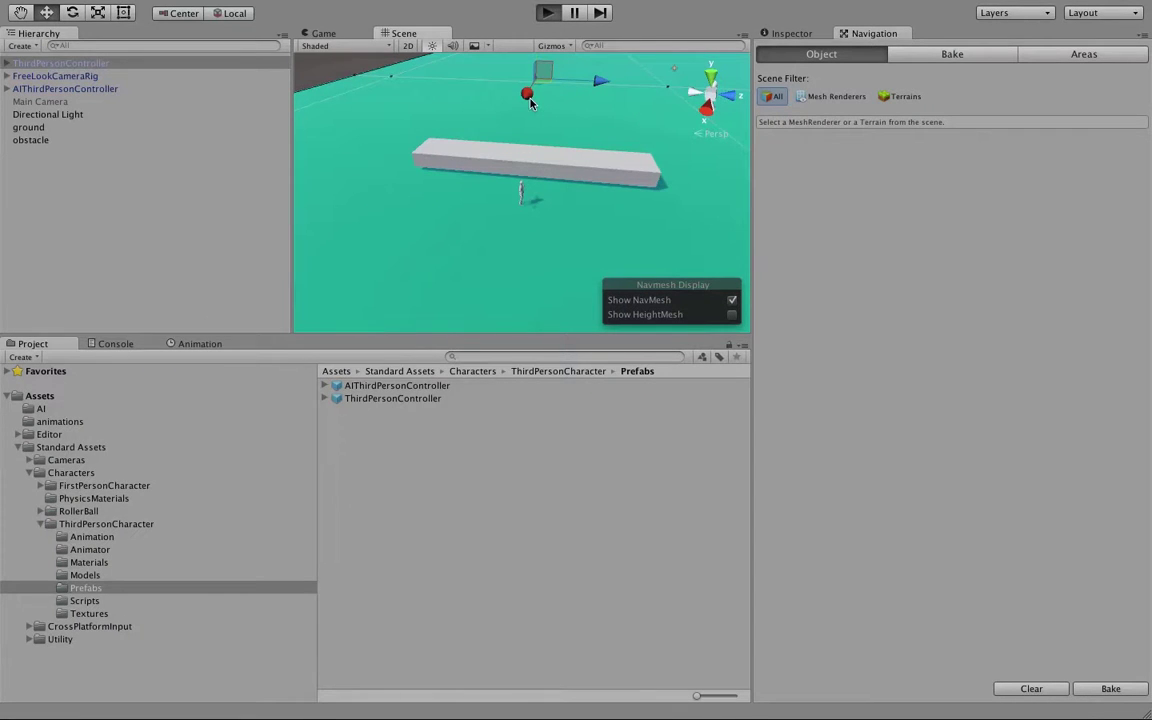
# Step: Watch the player land on the box, stop Play, and select the obstacle
pyautogui.click(408, 34)
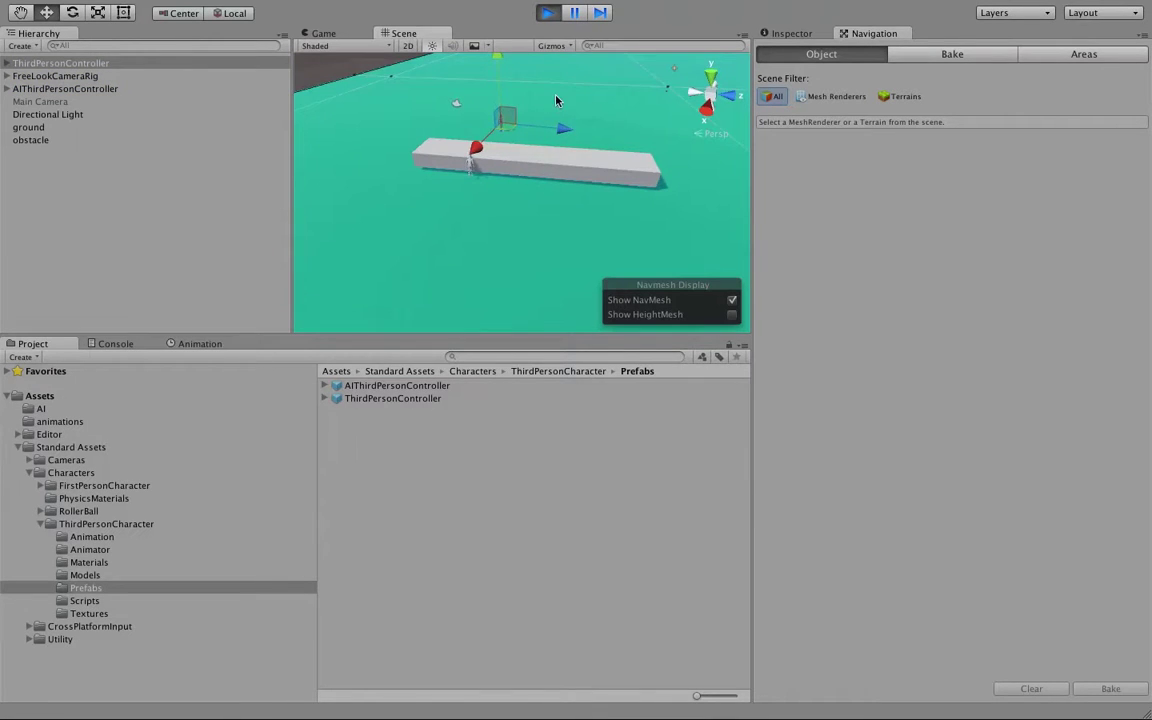
pyautogui.click(548, 13)
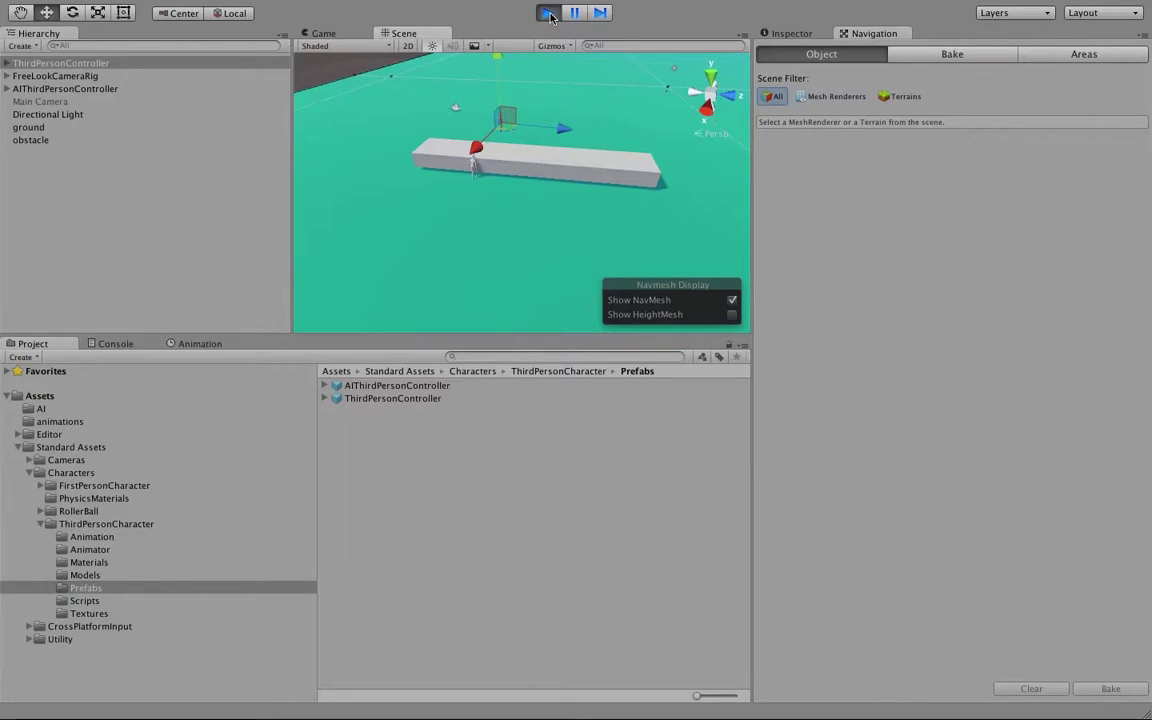
pyautogui.click(549, 13)
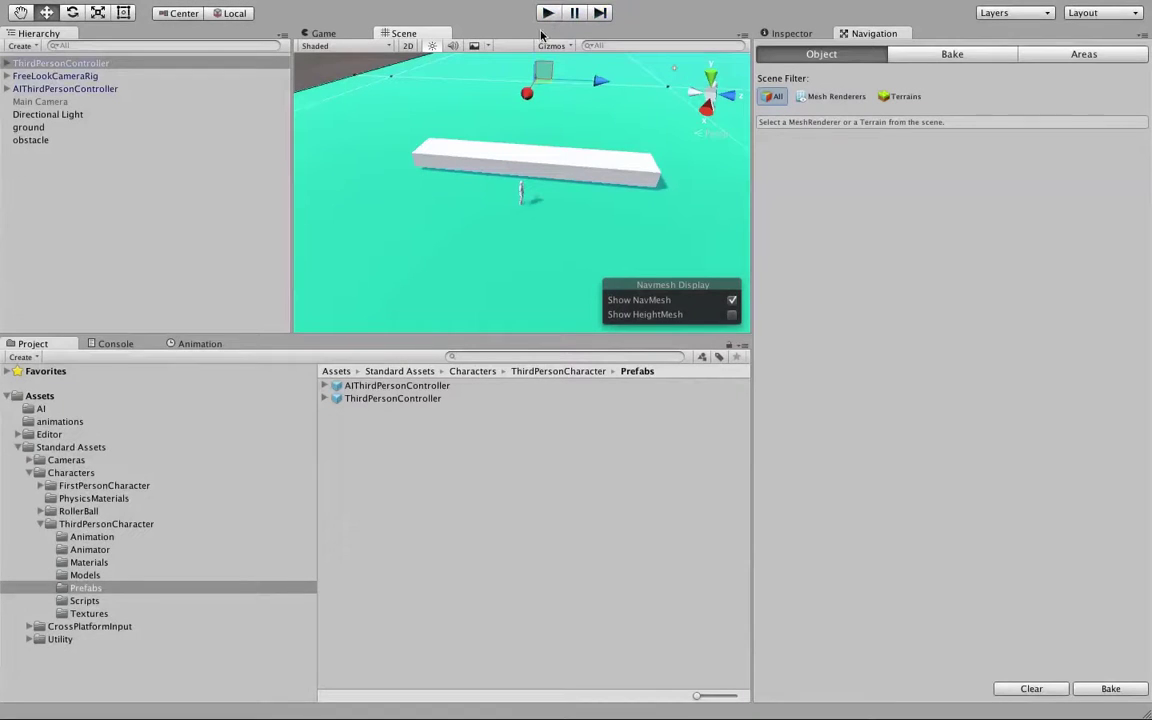
pyautogui.click(482, 157)
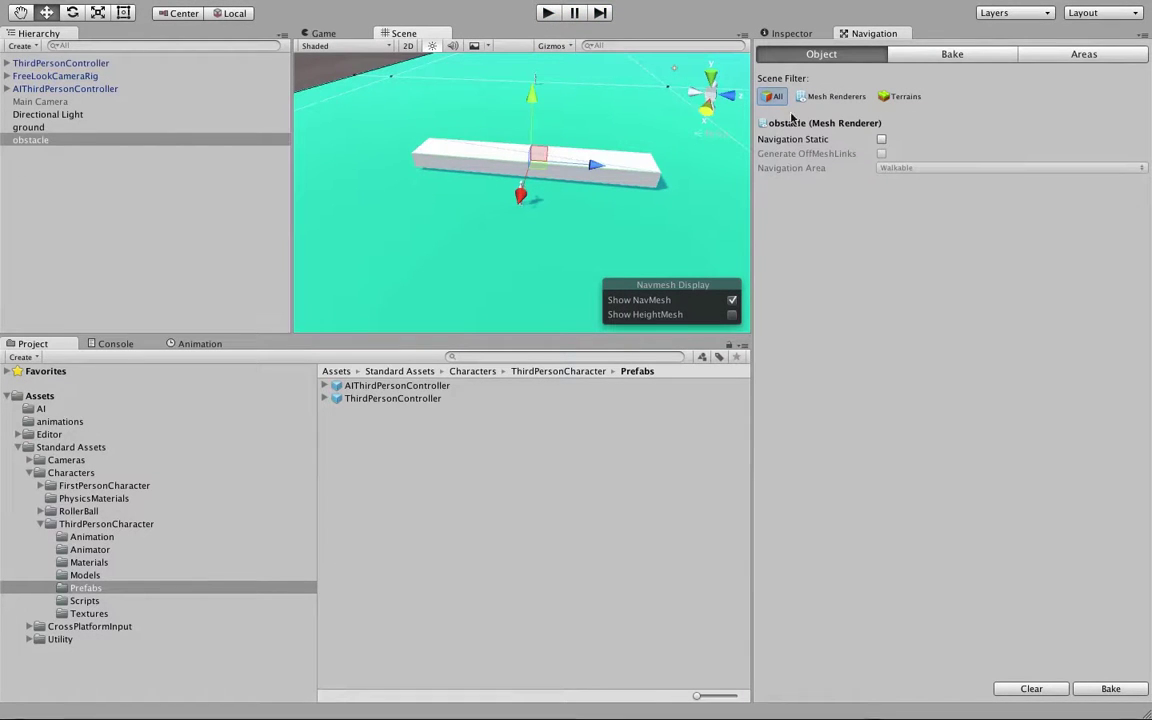
# Step: Tick Navigation Static for the obstacle, rebake the NavMesh, and orbit out to view it
pyautogui.click(882, 139)
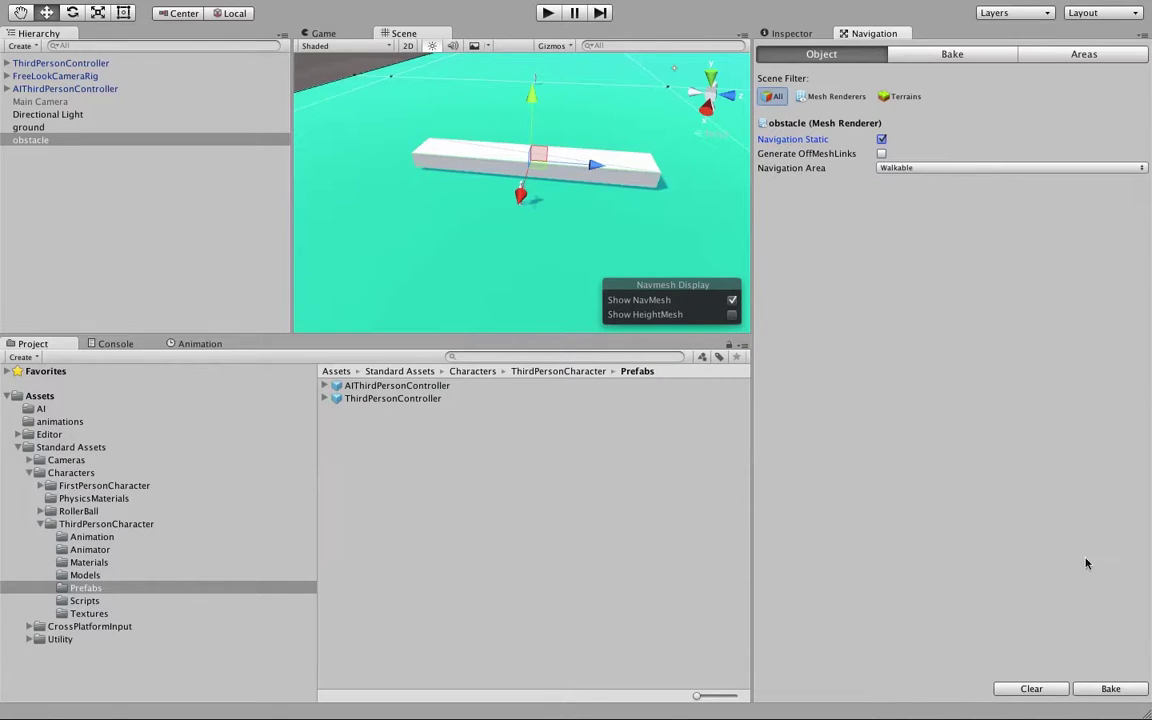
pyautogui.click(1122, 690)
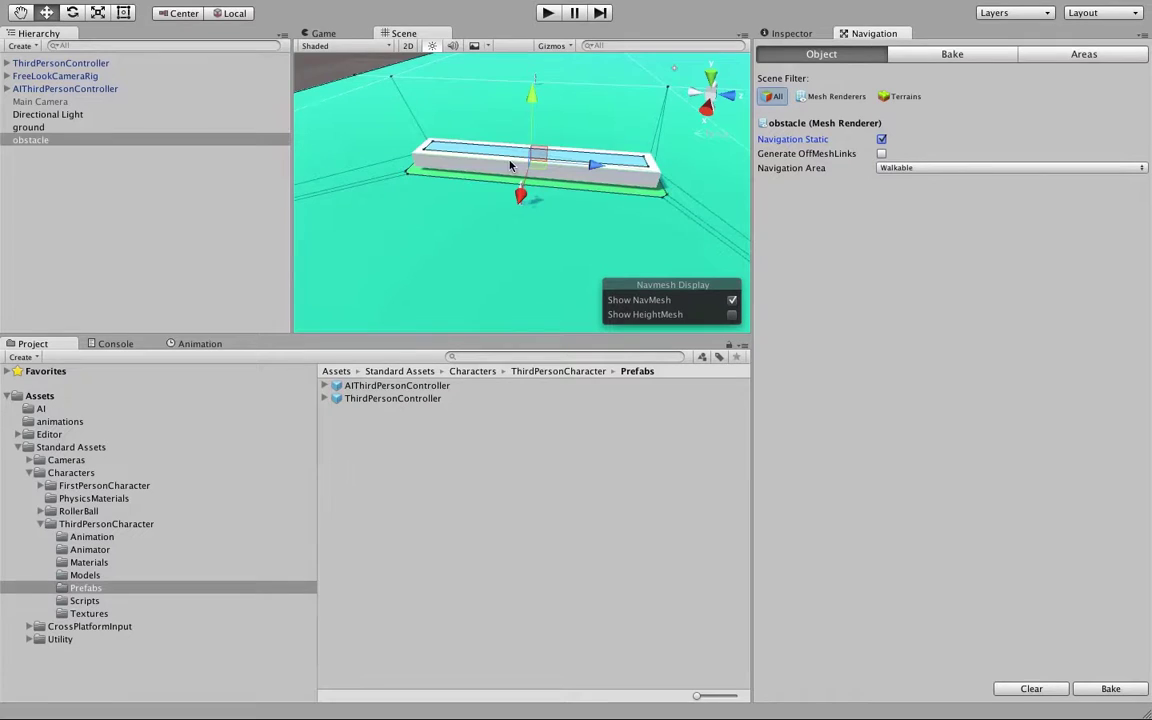
pyautogui.scroll(-6, 509, 165)
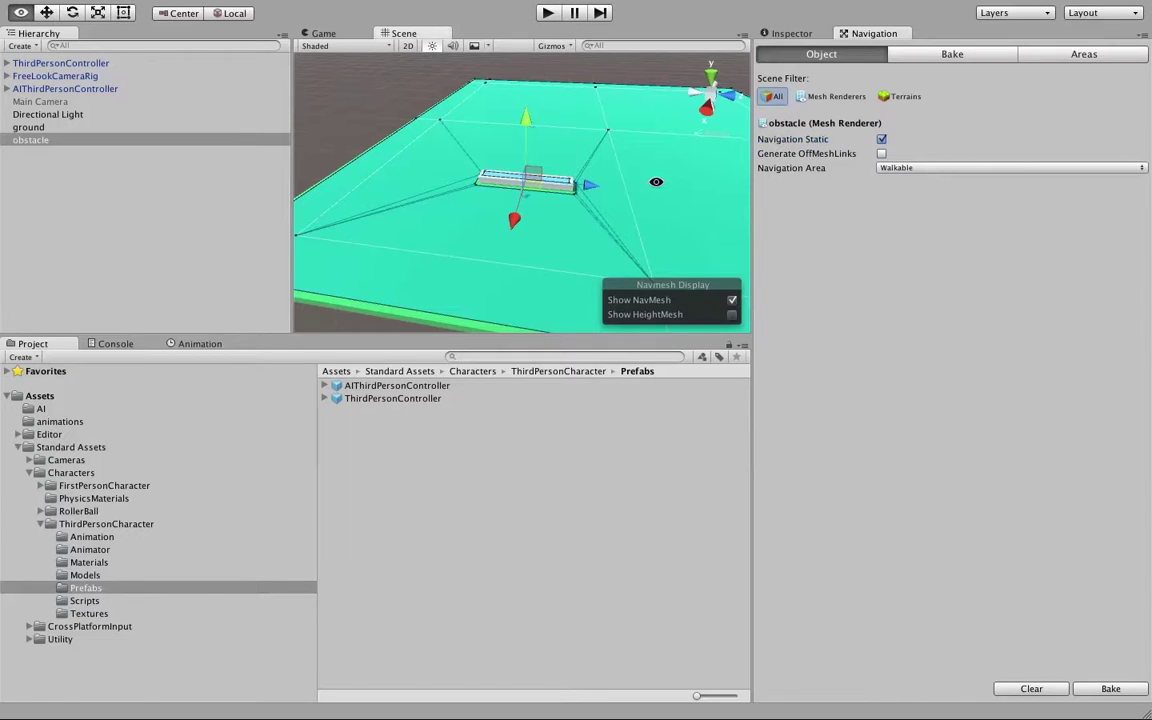
pyautogui.keyDown('alt'); pyautogui.moveTo(656, 180); pyautogui.dragTo(344, 140); pyautogui.keyUp('alt')
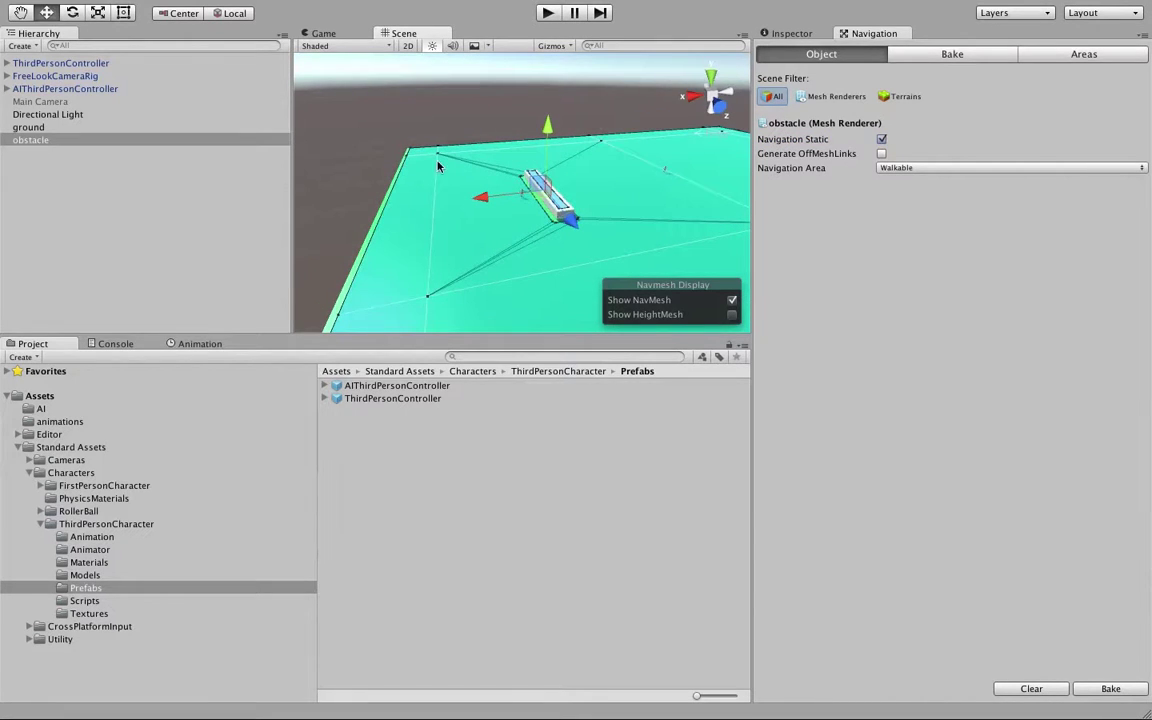
# Step: Move AIThirdPersonController behind the obstacle and play-test it chasing the player in the Game view
pyautogui.click(70, 89)
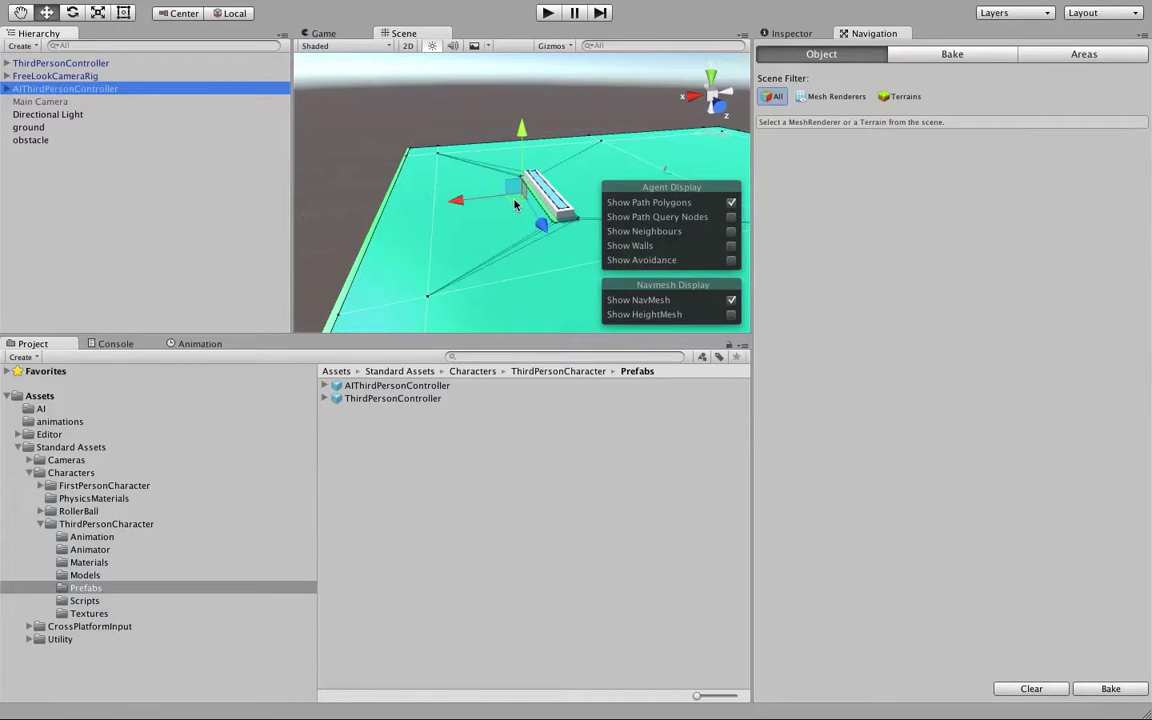
pyautogui.moveTo(512, 206); pyautogui.dragTo(490, 182)
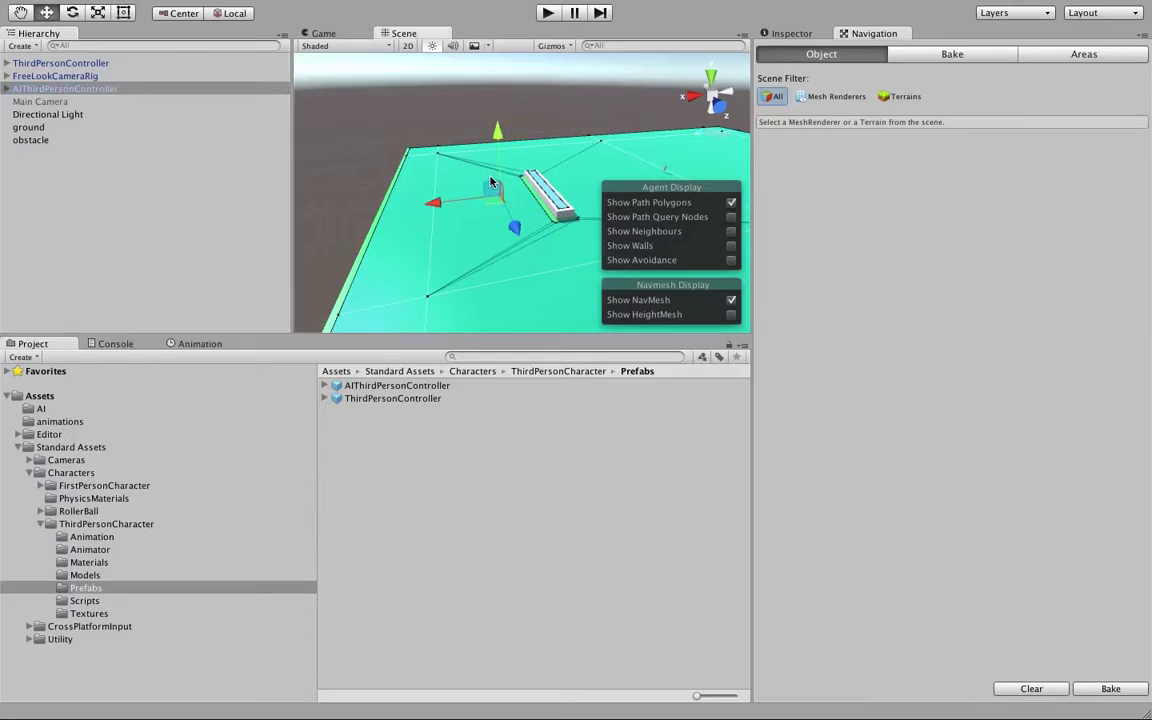
pyautogui.click(548, 13)
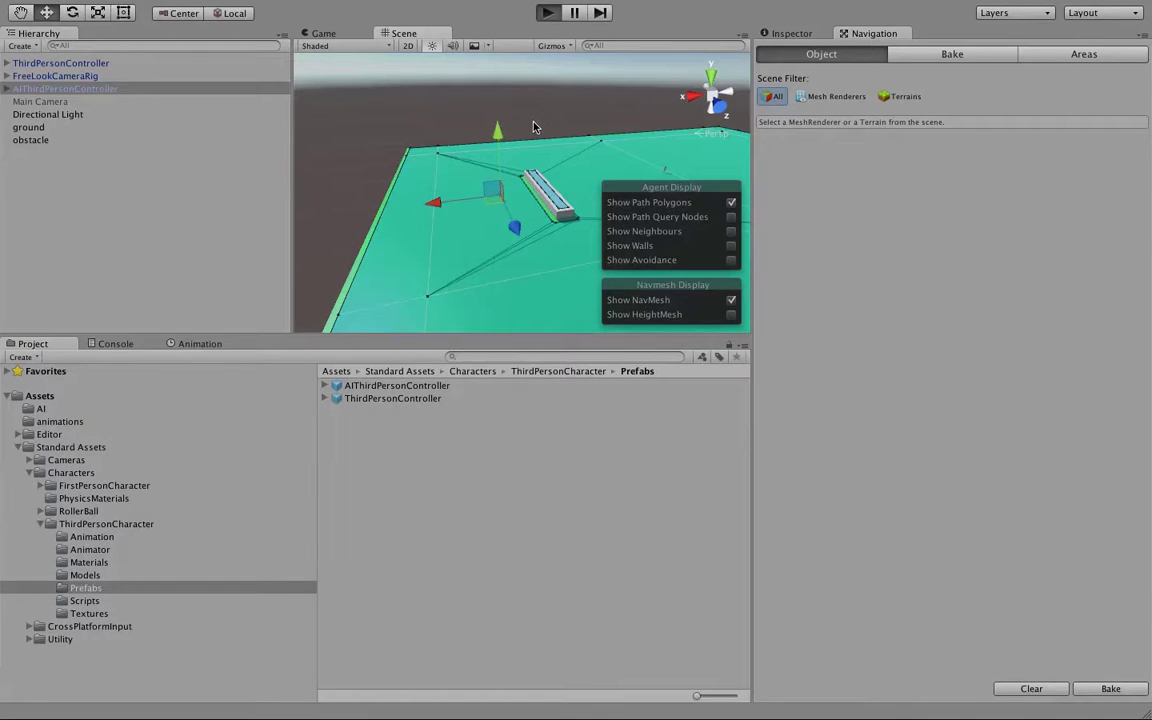
pyautogui.click(404, 33)
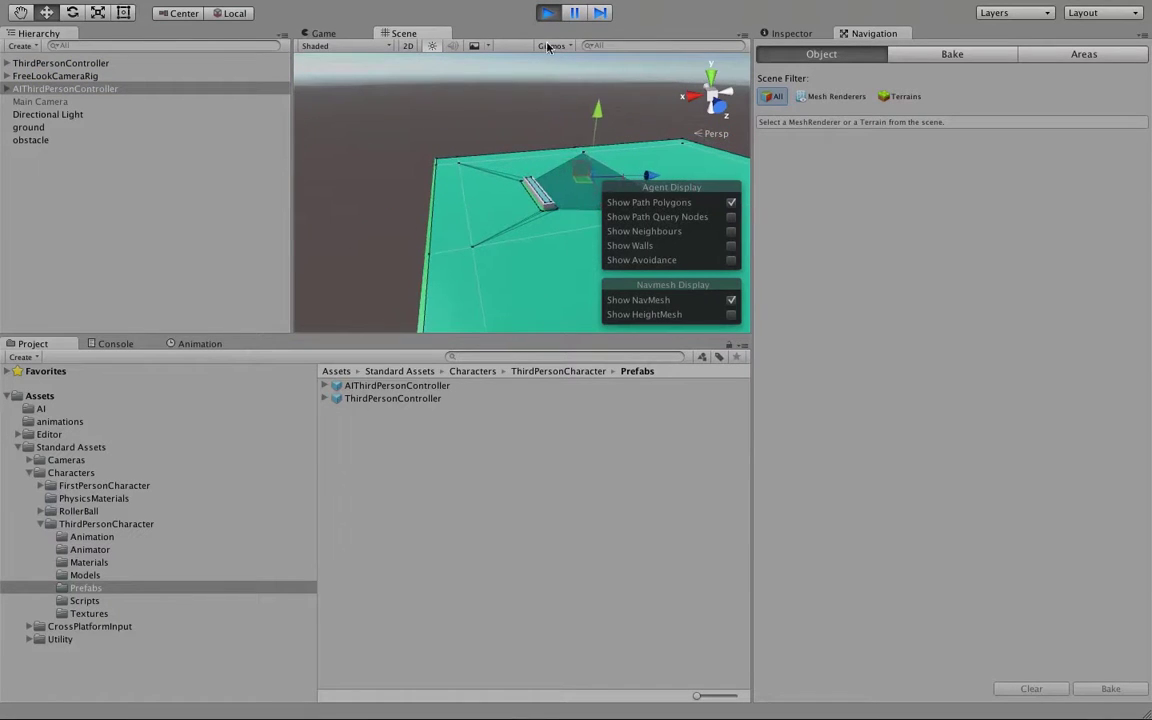
pyautogui.click(323, 33)
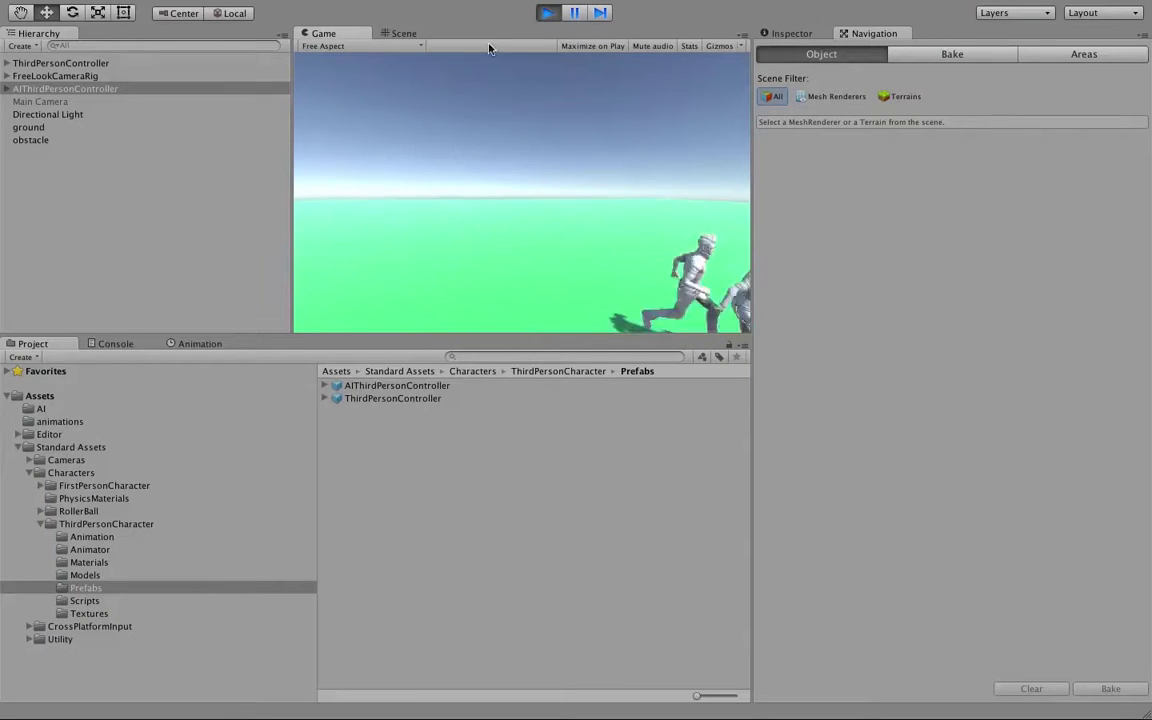
pyautogui.click(547, 13)
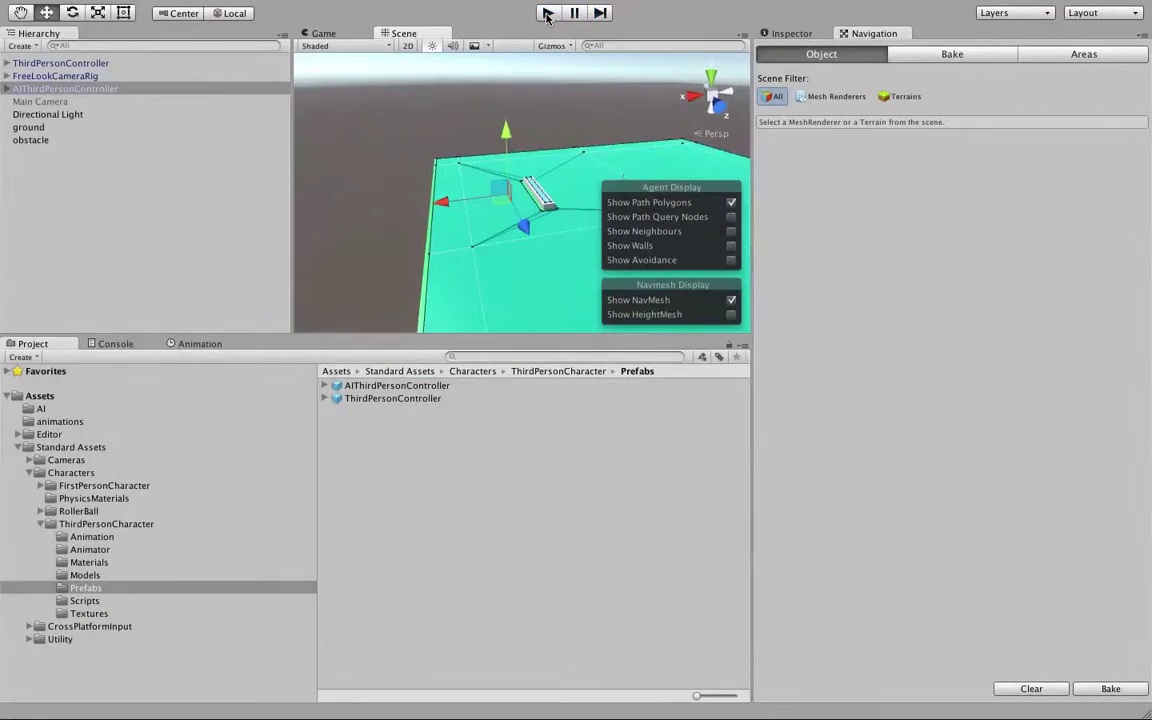
pyautogui.click(93, 178)
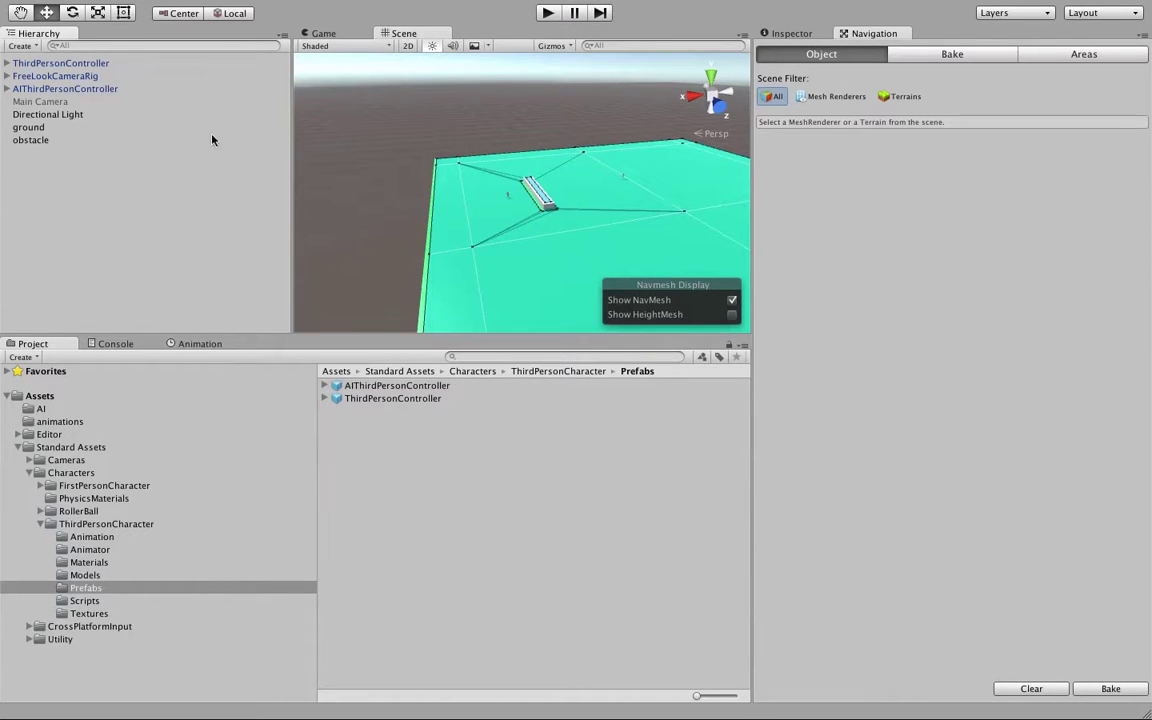
# Step: Duplicate AIThirdPersonController with Ctrl+D and spread the copies apart beside the obstacle
pyautogui.click(56, 63)
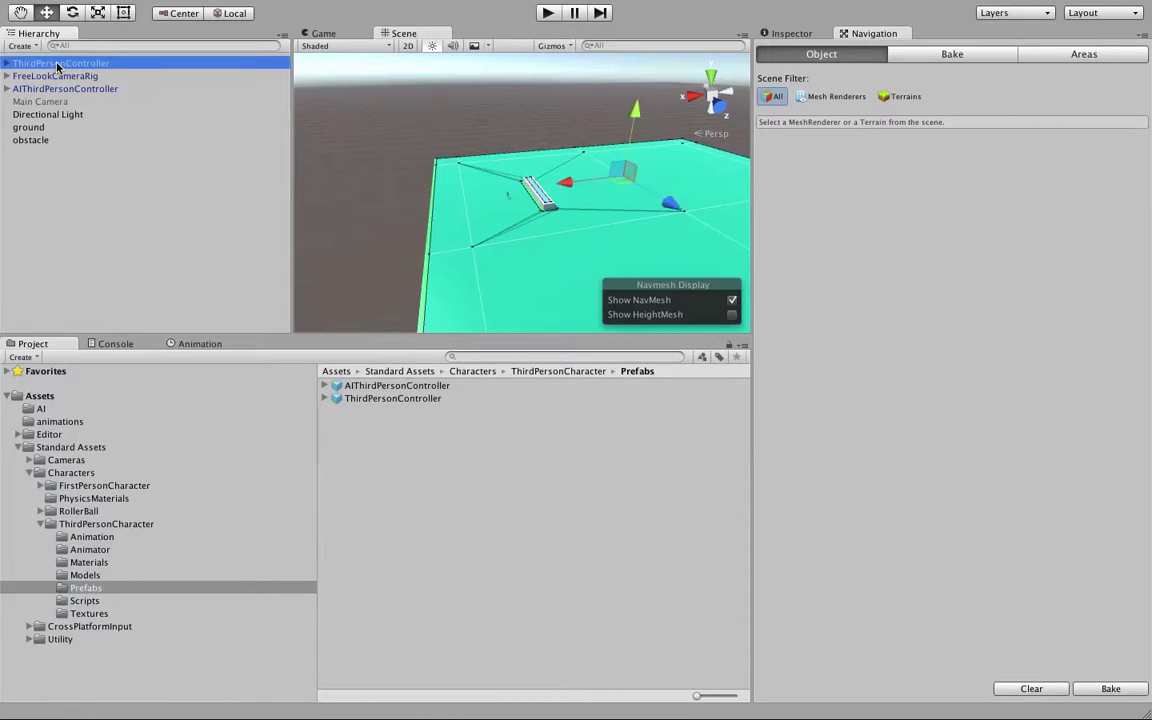
pyautogui.press('Down')
pyautogui.press('Down')
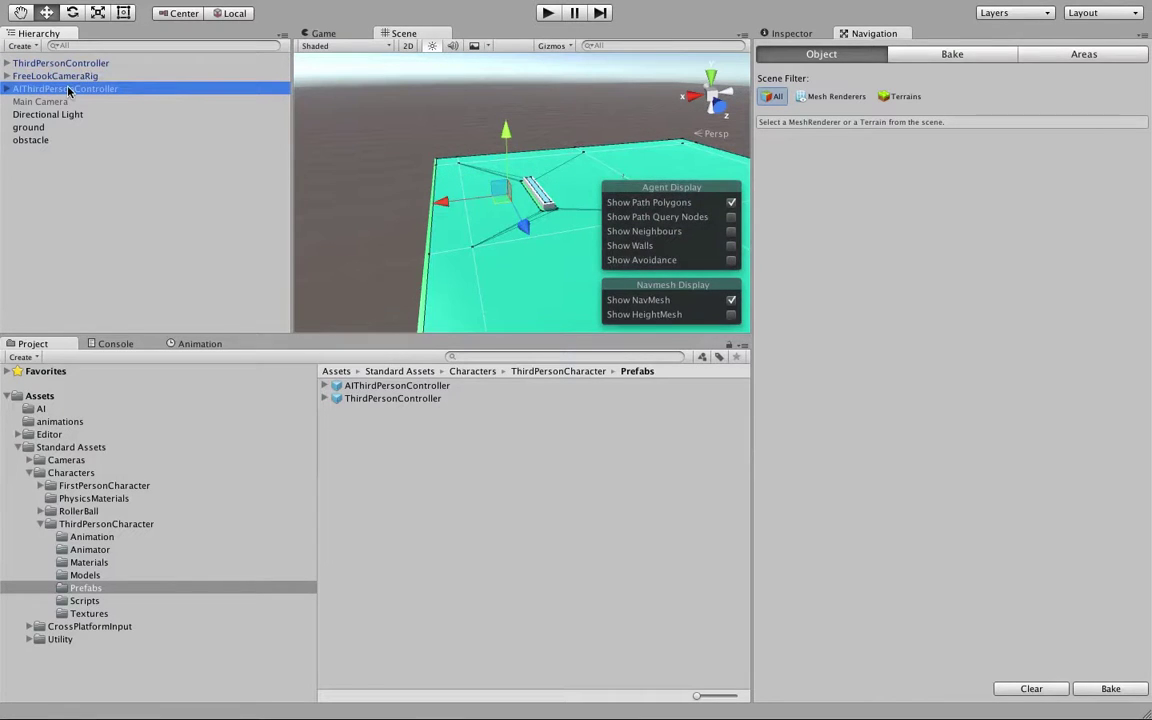
pyautogui.hotkey('ctrl', 'd')
pyautogui.hotkey('ctrl', 'd')
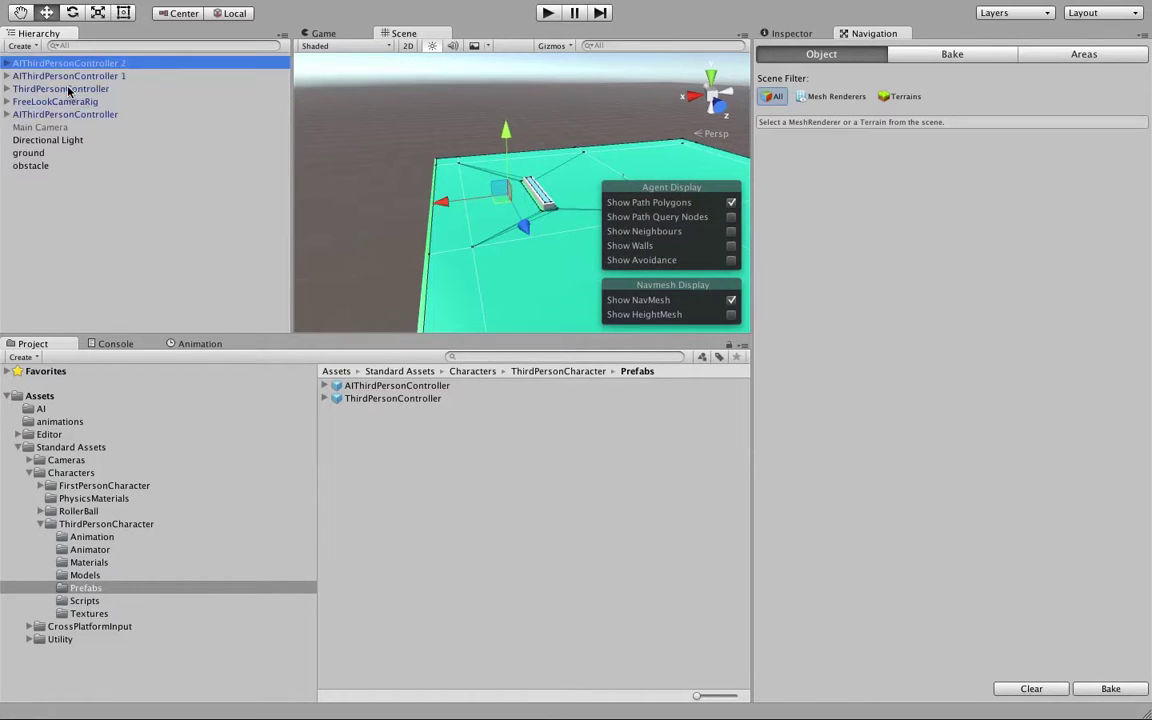
pyautogui.hotkey('ctrl', 'd')
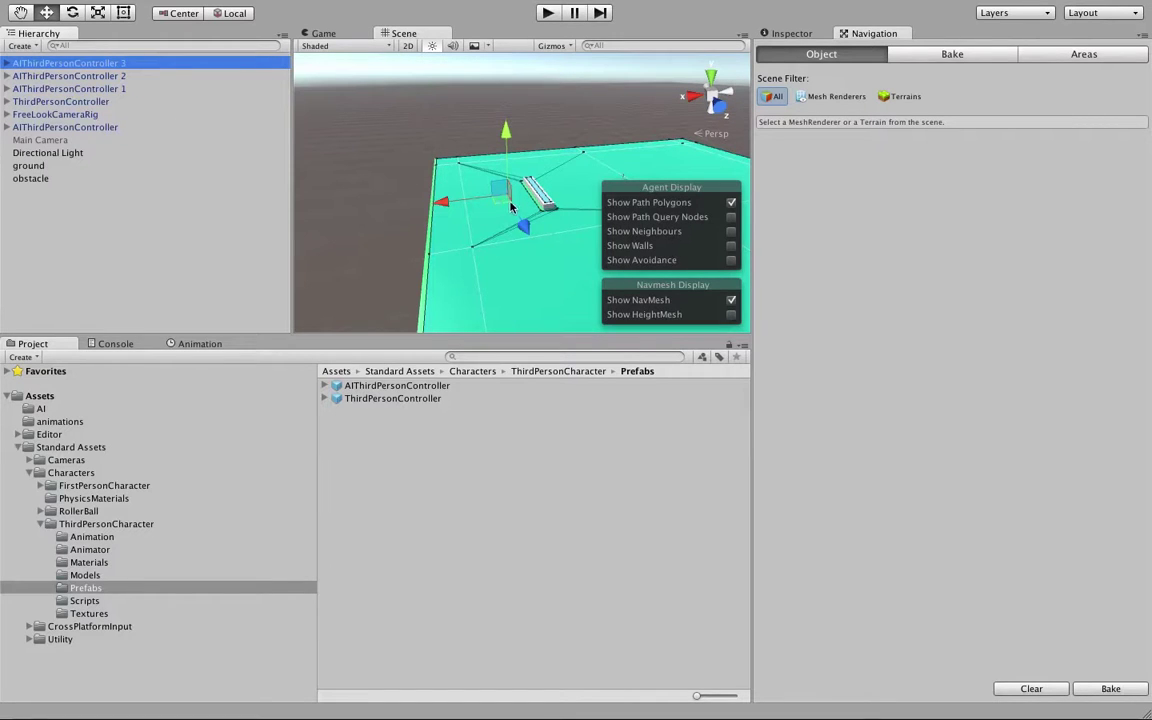
pyautogui.moveTo(502, 209); pyautogui.dragTo(483, 190)
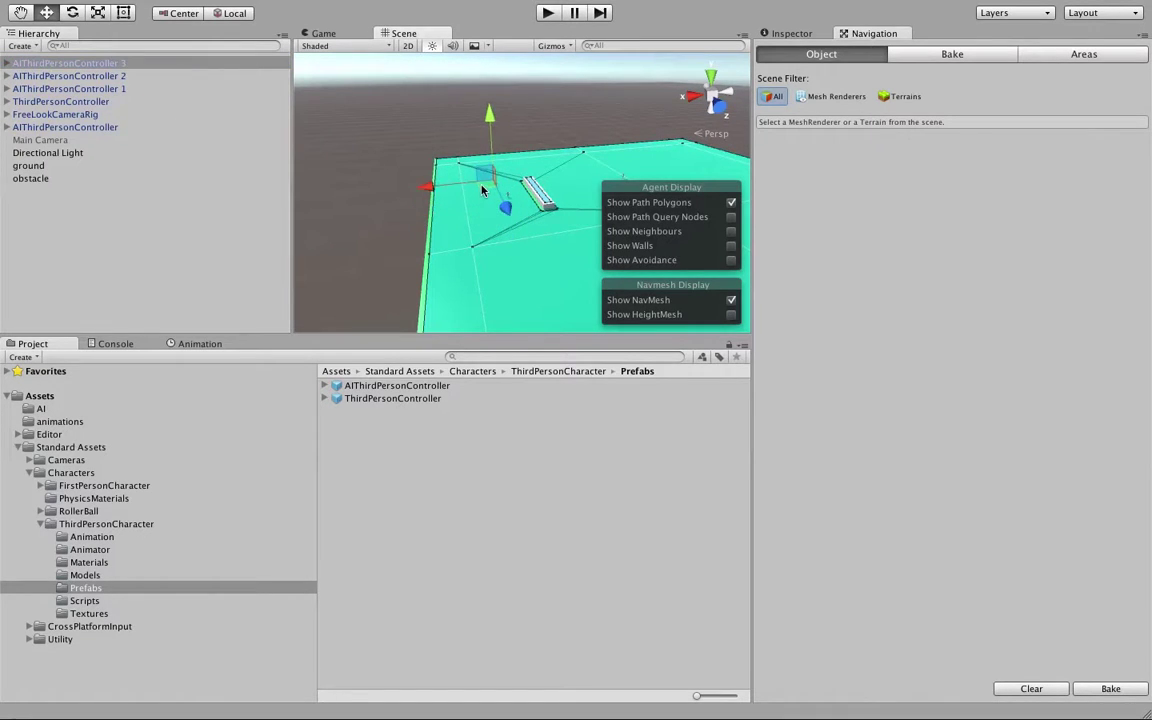
pyautogui.click(116, 76)
pyautogui.click(497, 245)
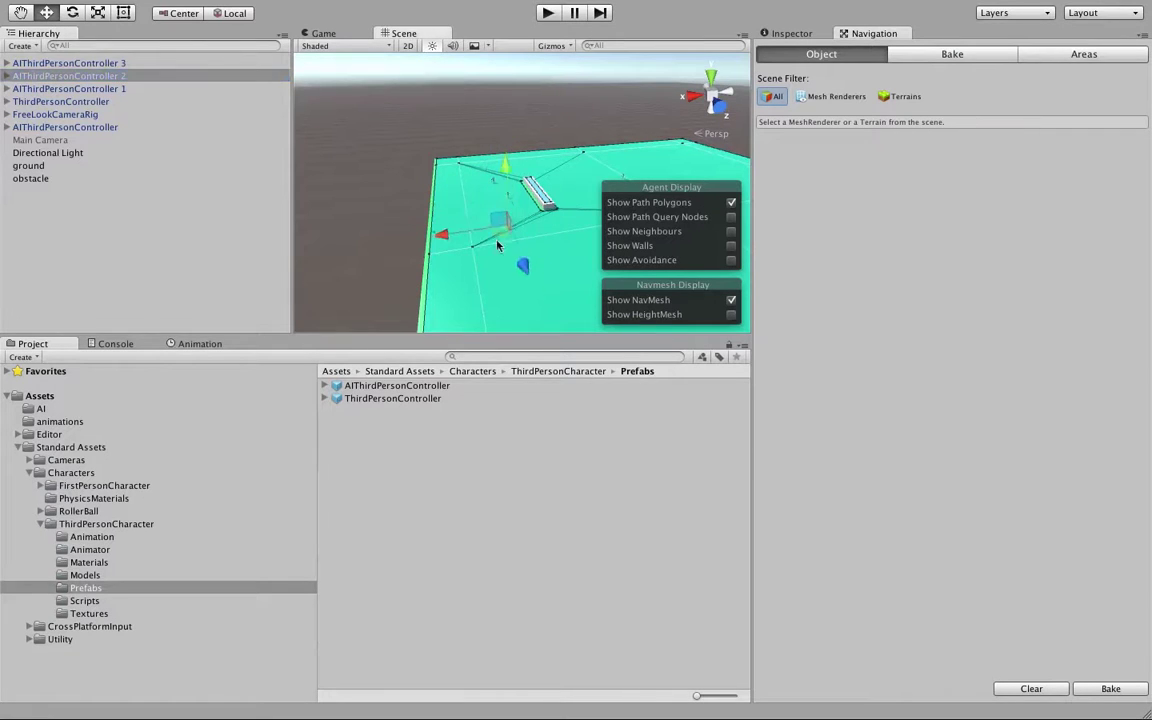
pyautogui.click(541, 199)
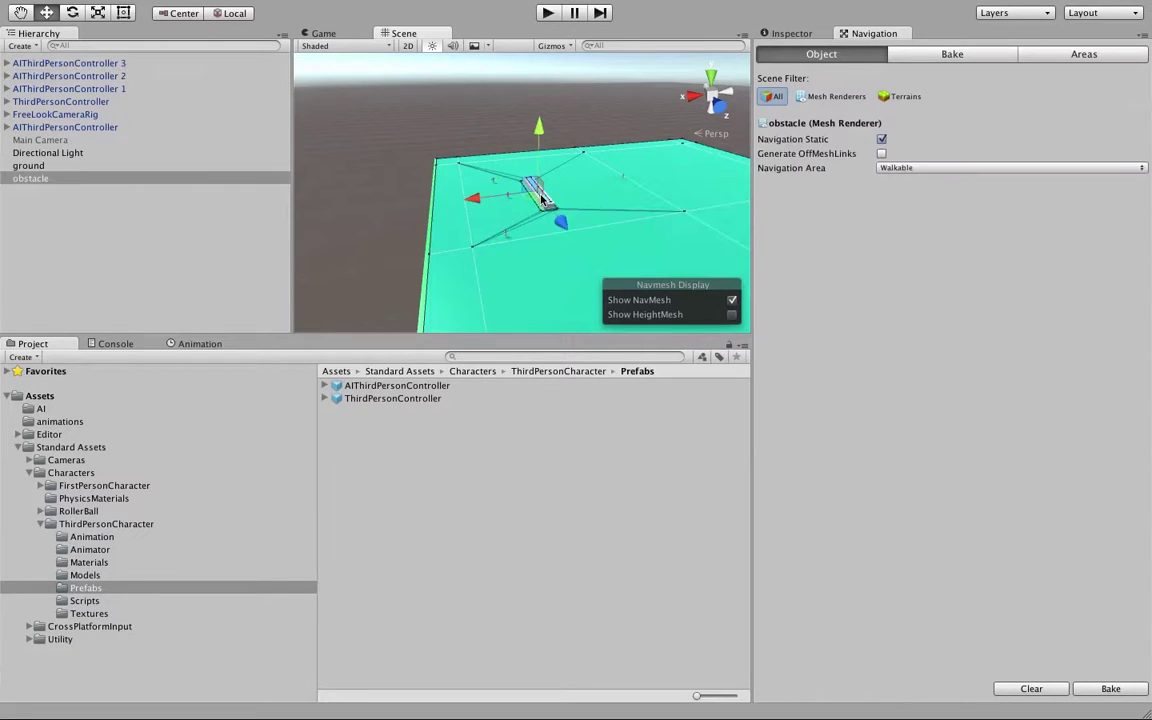
# Step: Duplicate the obstacle twice and place the copies on the floor toward the lower right
pyautogui.press('super+d')
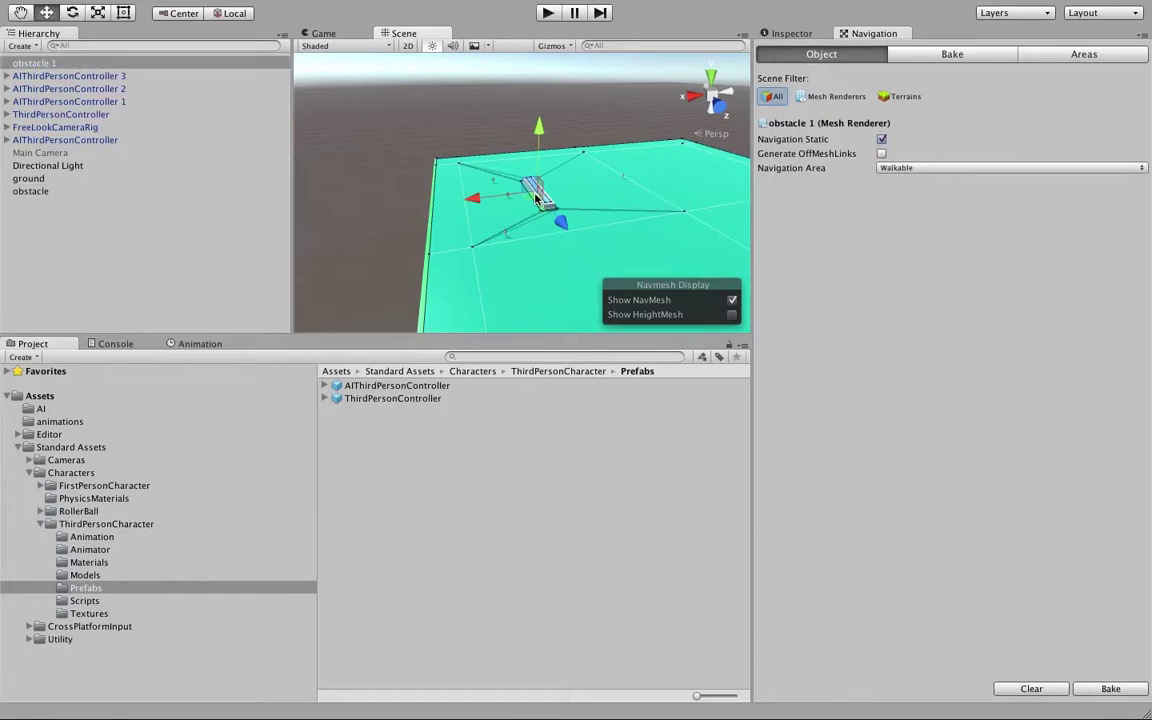
pyautogui.moveTo(535, 199); pyautogui.dragTo(569, 257)
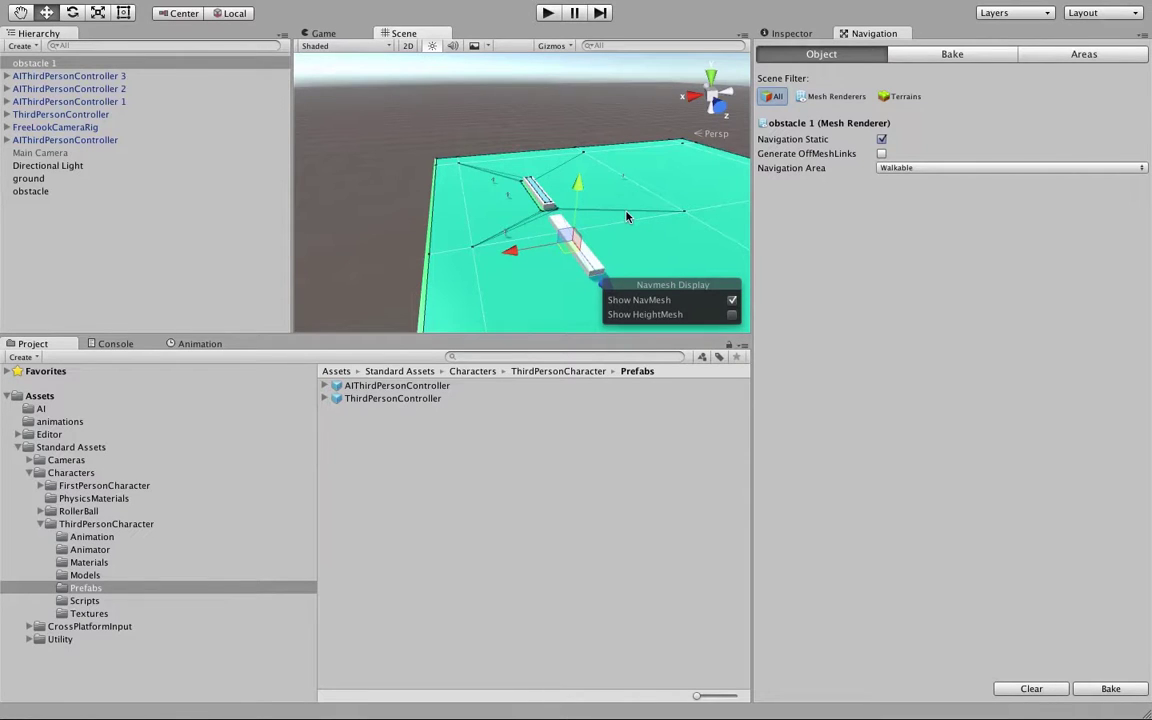
pyautogui.press('super+d')
pyautogui.moveTo(560, 240); pyautogui.dragTo(561, 190)
# Step: Rotate the second obstacle copy to lie horizontally and nudge it into position
pyautogui.press('e')
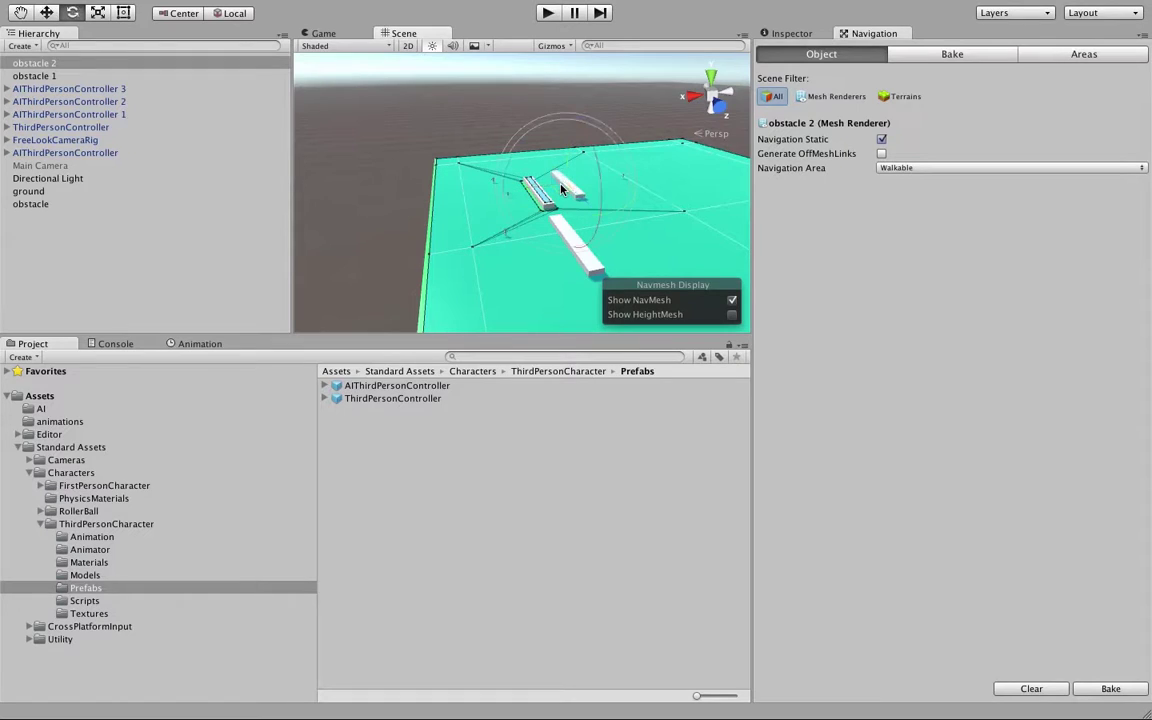
pyautogui.moveTo(594, 223); pyautogui.dragTo(620, 190)
pyautogui.click(812, 54)
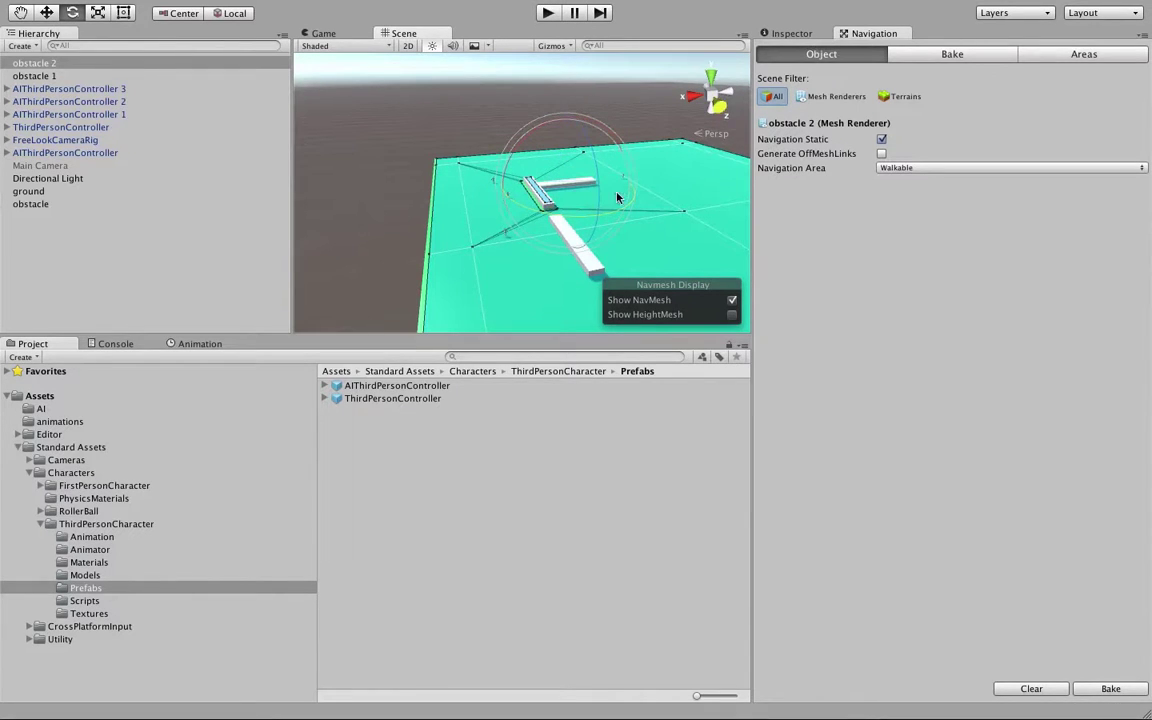
pyautogui.keyDown('alt'); pyautogui.moveTo(610, 222); pyautogui.dragTo(469, 222); pyautogui.keyUp('alt')
pyautogui.press('w')
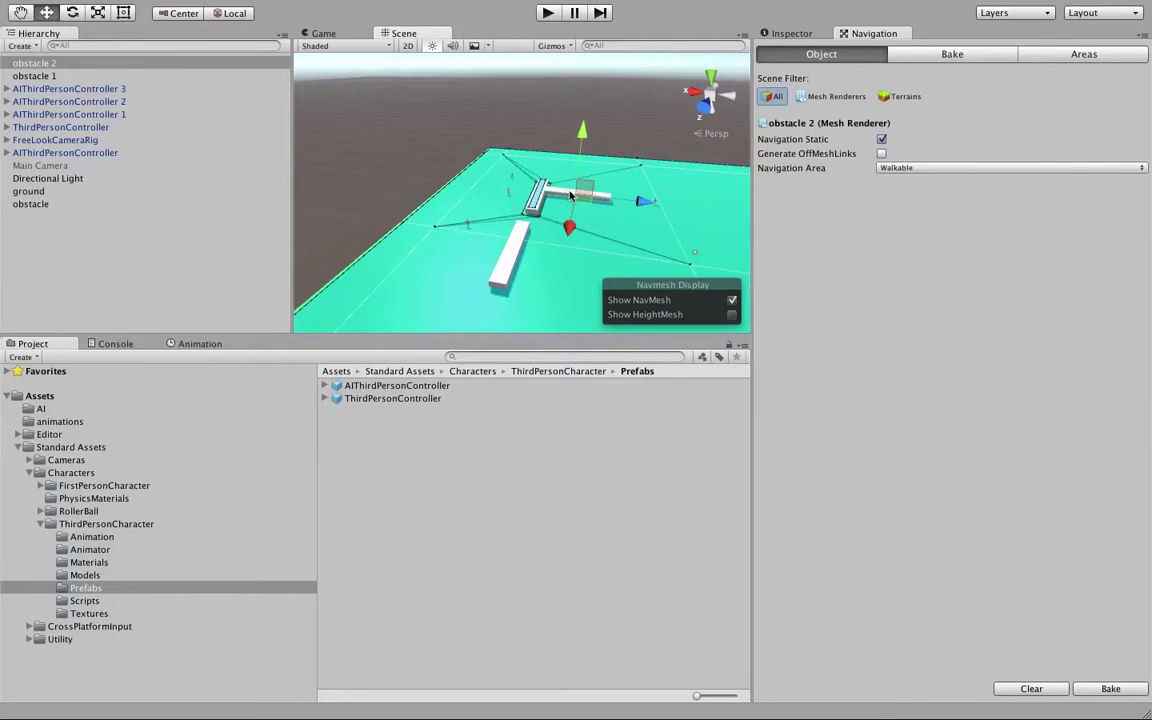
pyautogui.moveTo(584, 203)
pyautogui.mouseDown()
pyautogui.moveTo(530, 190)
pyautogui.moveTo(589, 192)
pyautogui.mouseUp()
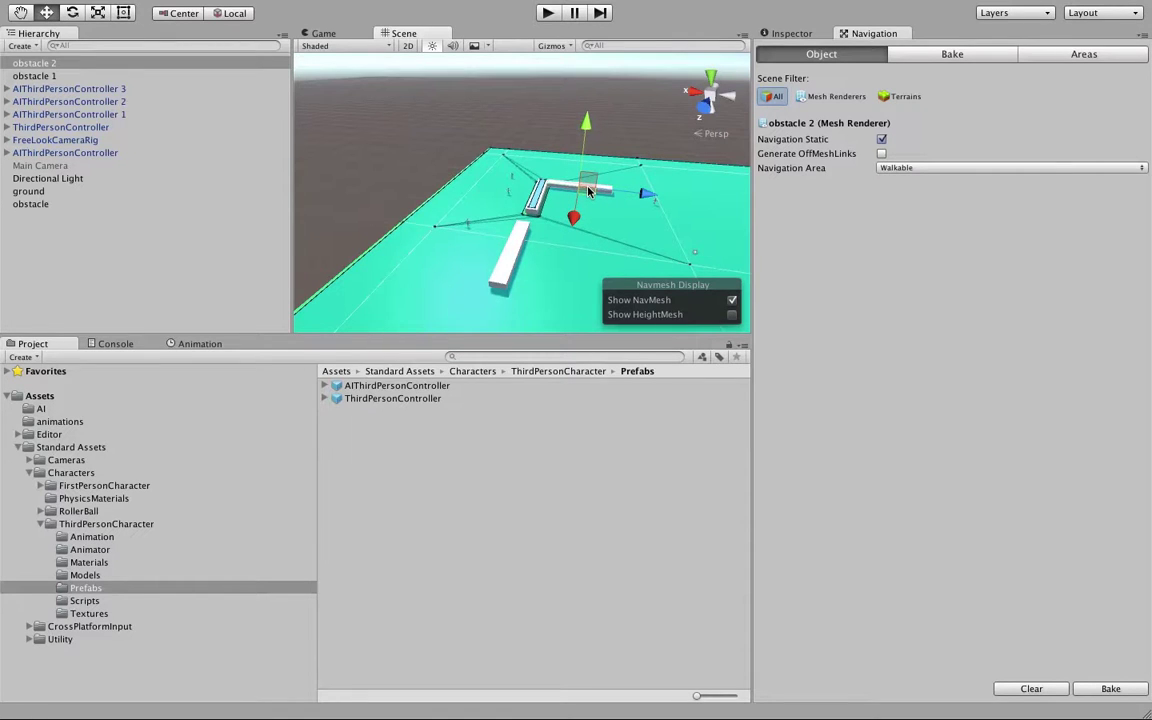
# Step: Duplicate the wall into obstacle 3, move it forward into a corner, and select obstacles 2 and 1
pyautogui.hotkey('ctrl', 'd')
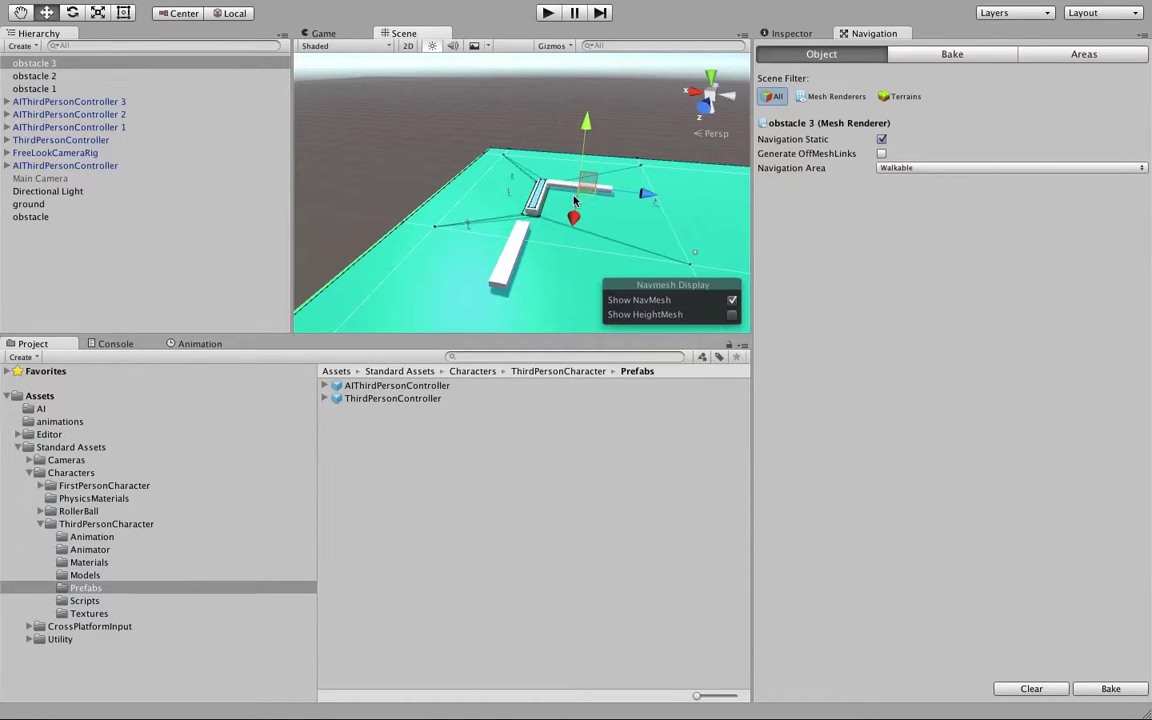
pyautogui.moveTo(591, 196); pyautogui.dragTo(585, 332)
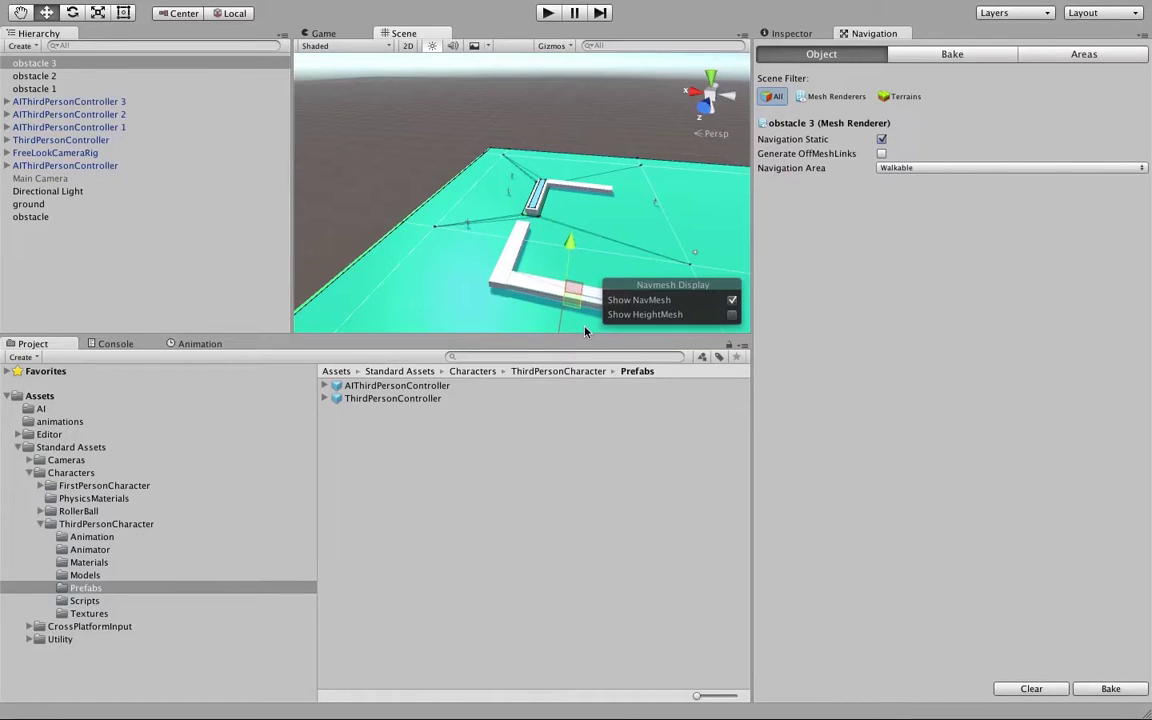
pyautogui.click(576, 188)
pyautogui.keyDown('shift'); pyautogui.click(515, 246); pyautogui.keyUp('shift')
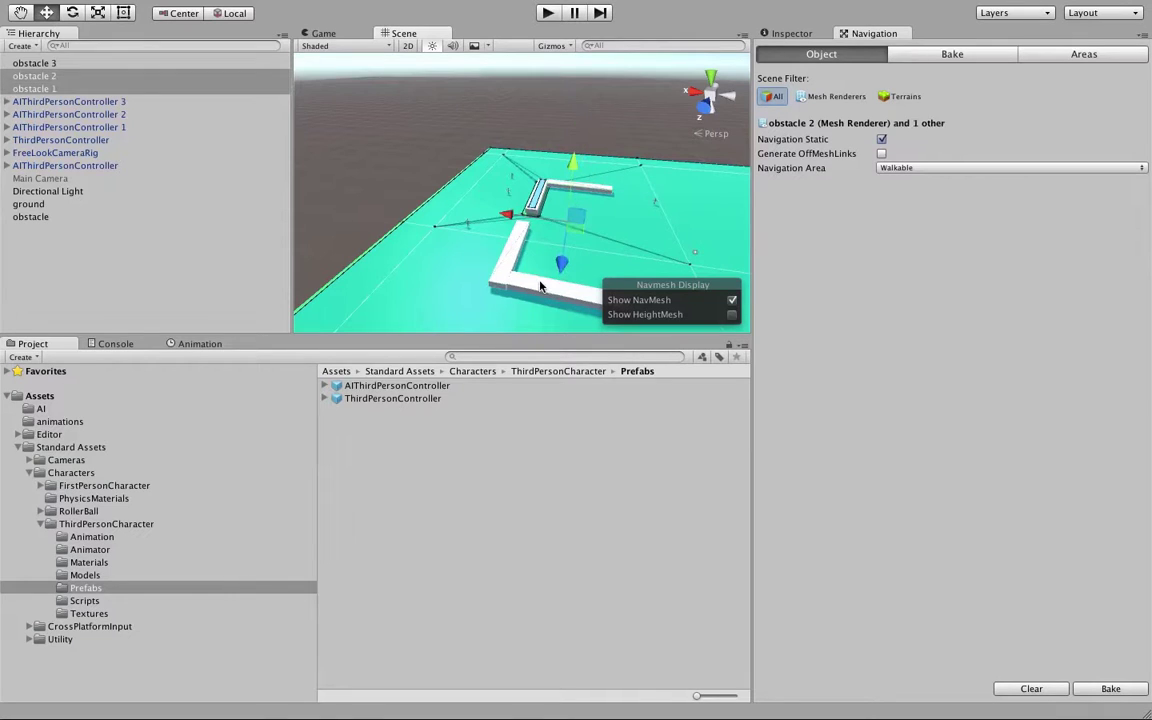
# Step: Add obstacle 3 to the selection, tick Navigation Static for all three walls, and Bake
pyautogui.keyDown('shift'); pyautogui.click(545, 287); pyautogui.keyUp('shift')
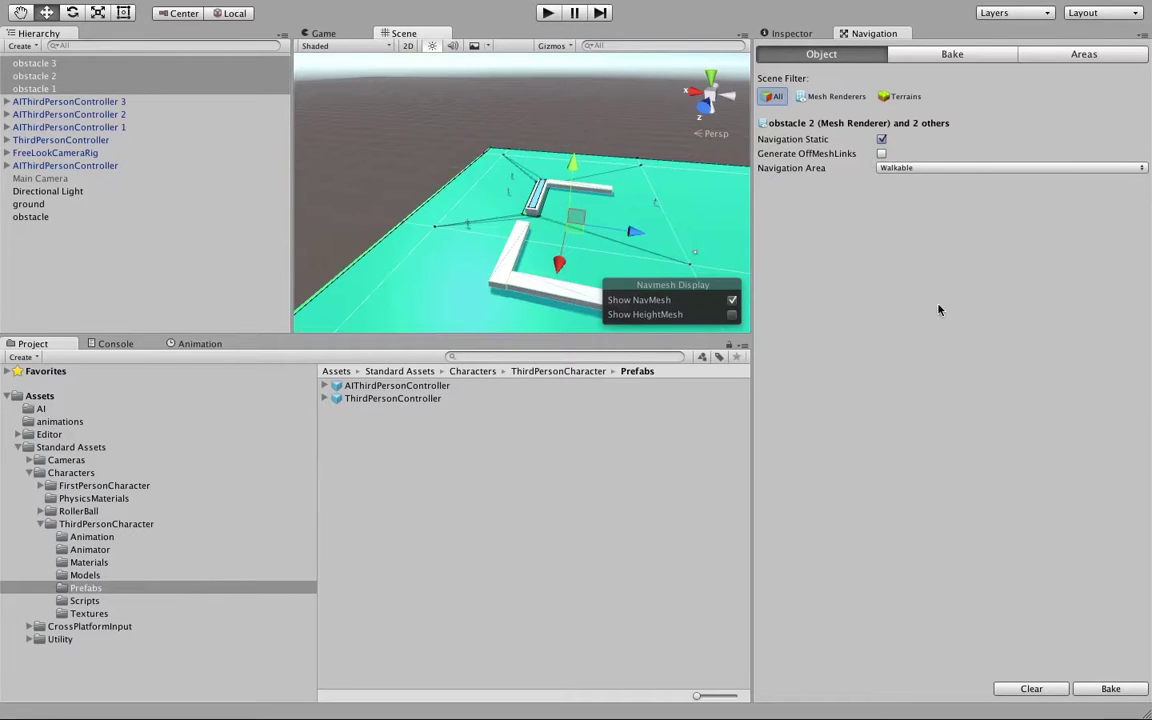
pyautogui.click(881, 140)
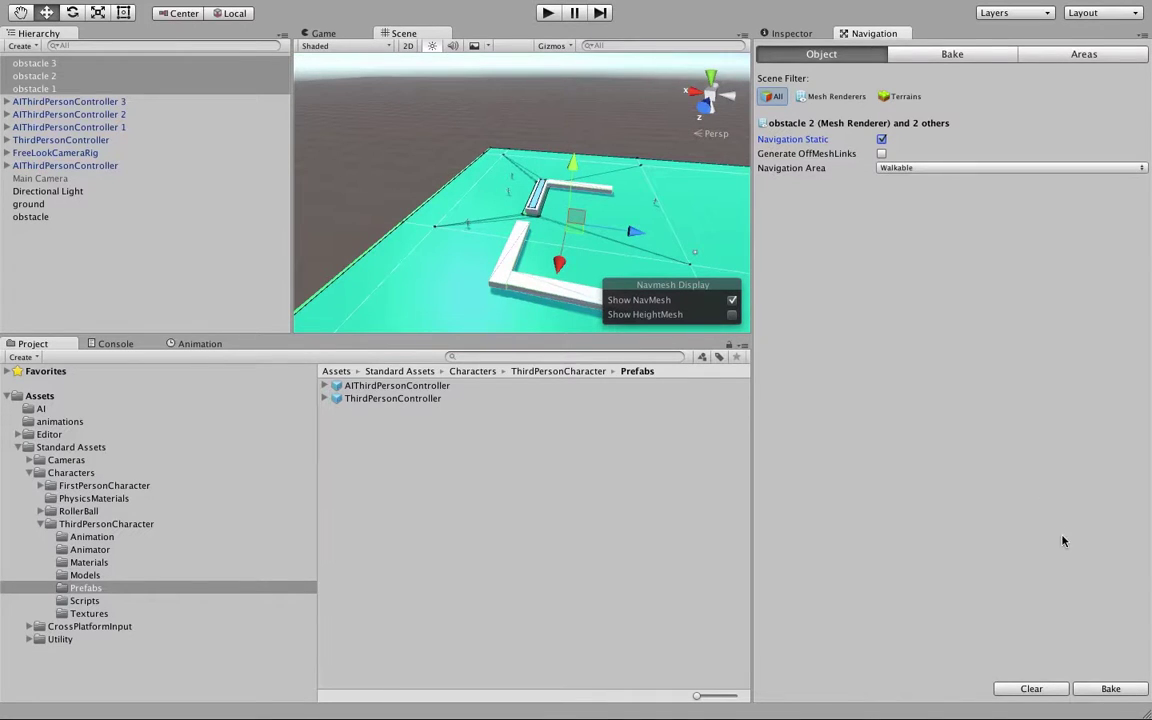
pyautogui.click(1095, 690)
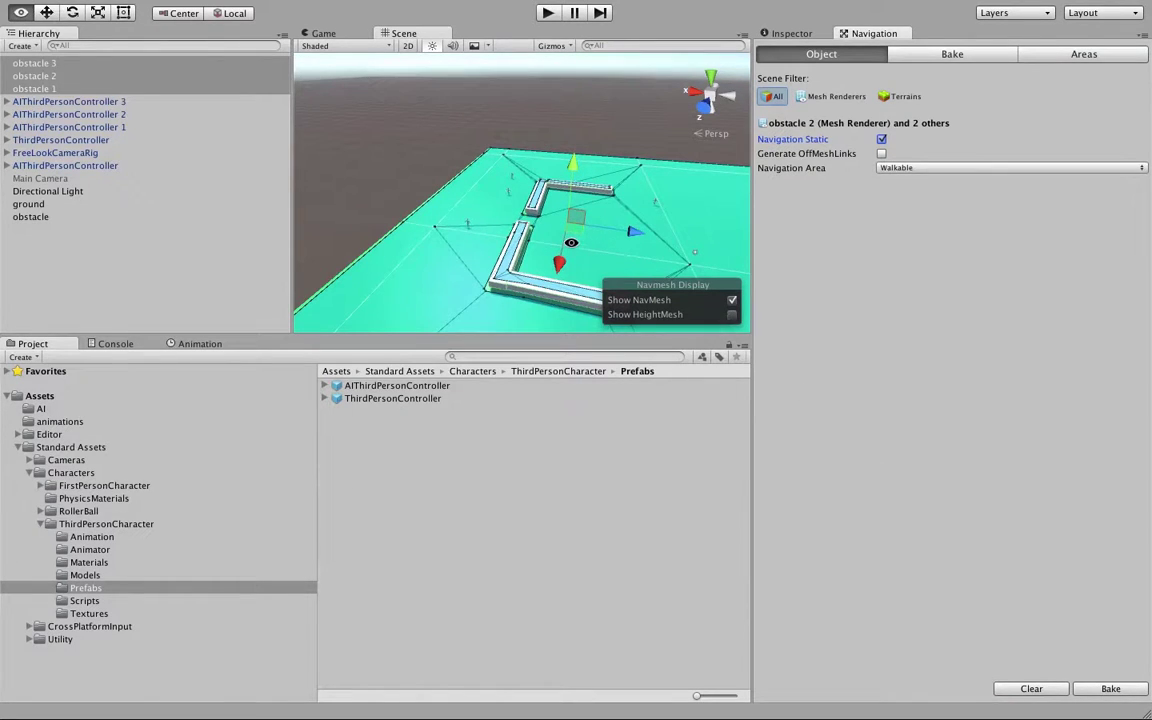
# Step: Orbit around the walls, play-test the AI characters chasing the player, then stop and select obstacle
pyautogui.keyDown('alt'); pyautogui.moveTo(571, 242); pyautogui.dragTo(533, 262); pyautogui.keyUp('alt')
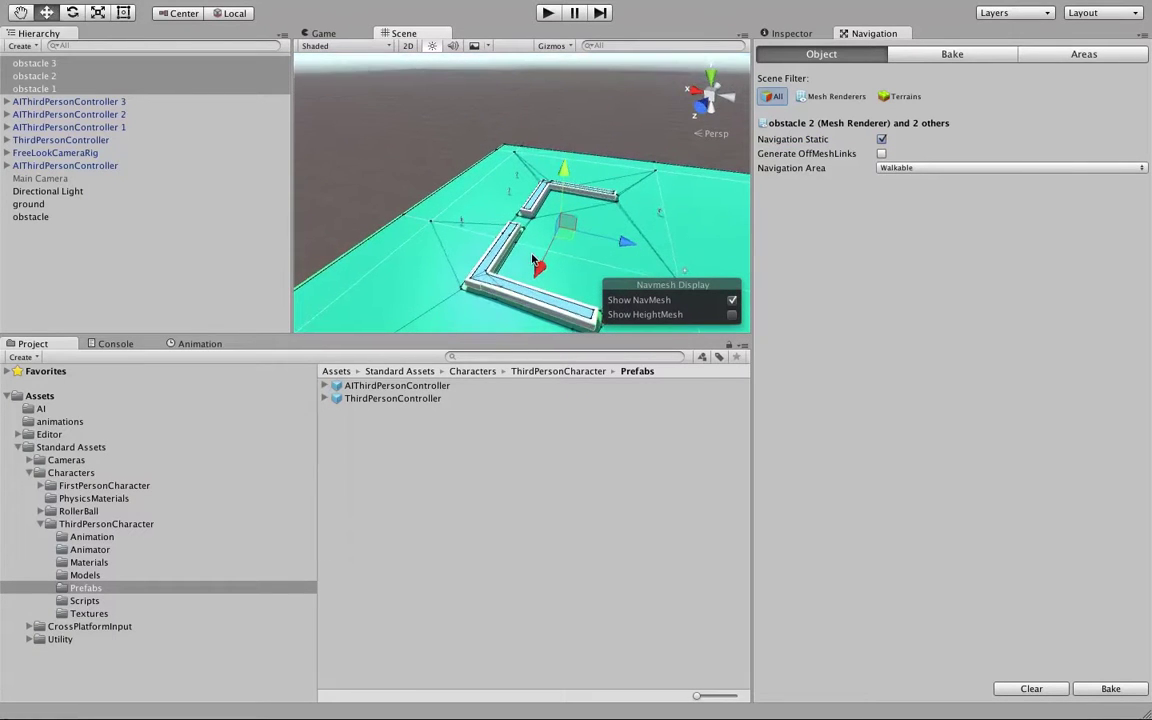
pyautogui.click(548, 13)
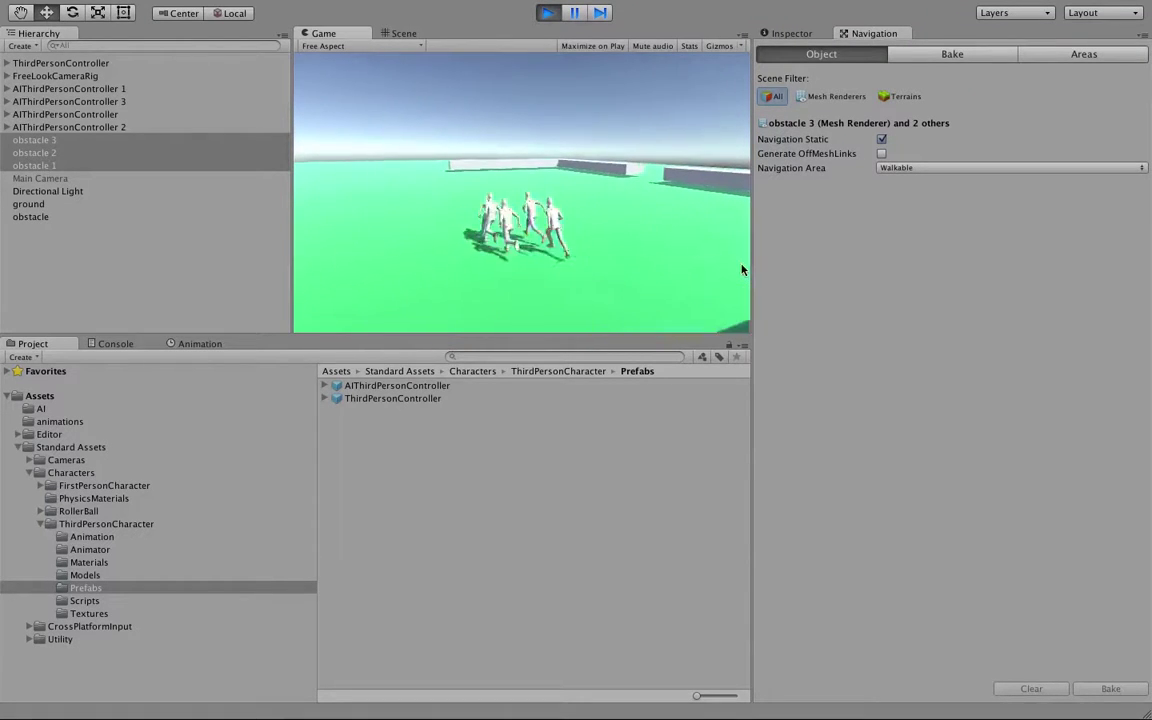
pyautogui.hotkey('ctrl', 'p')
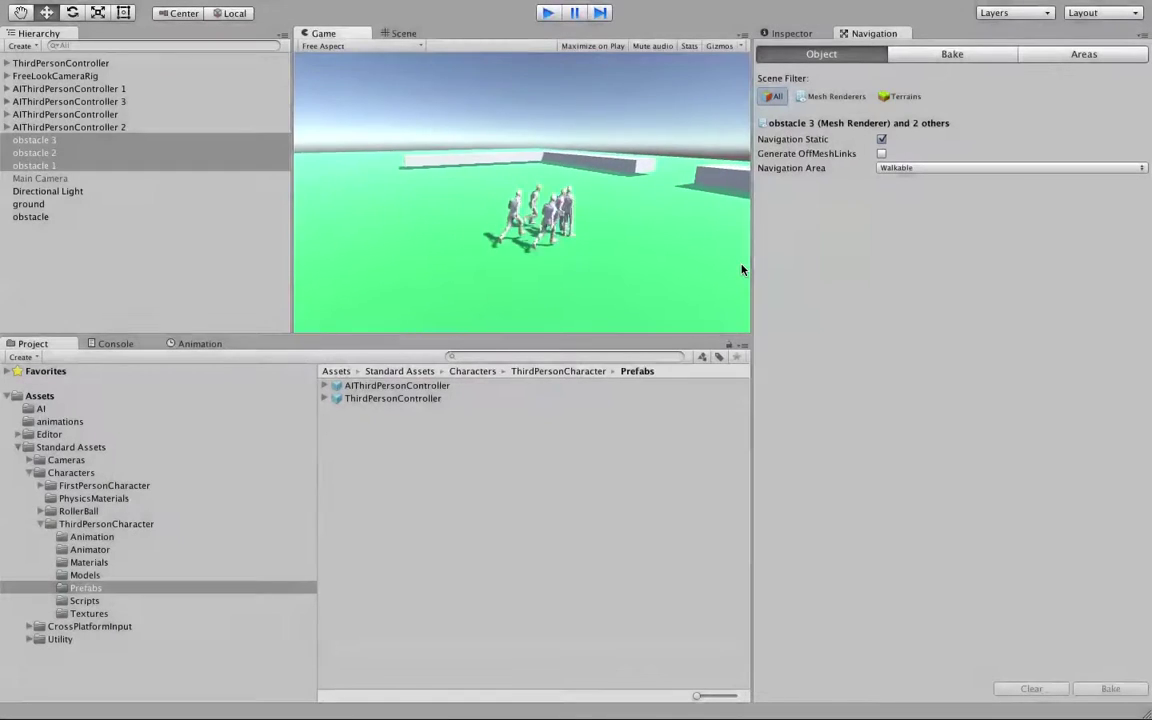
pyautogui.click(530, 213)
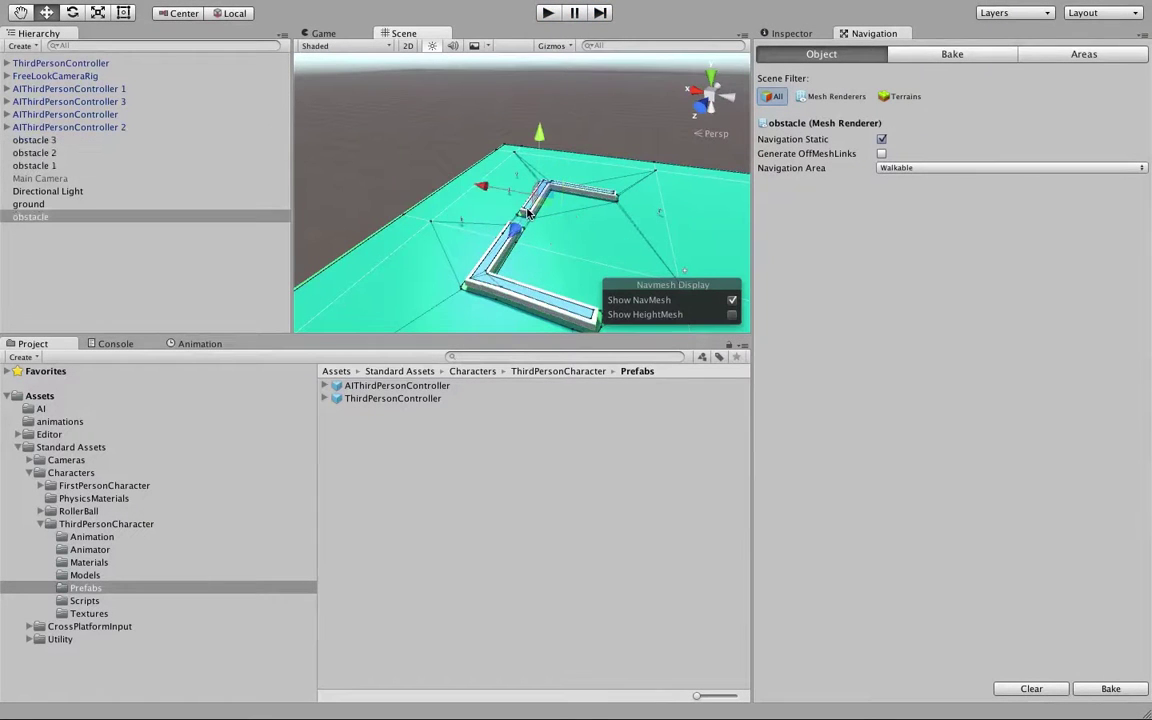
# Step: Move obstacle and obstacle 2 down-left, rebake, and drag ThirdPersonController left into the wall corner
pyautogui.keyDown('shift'); pyautogui.click(585, 192); pyautogui.keyUp('shift')
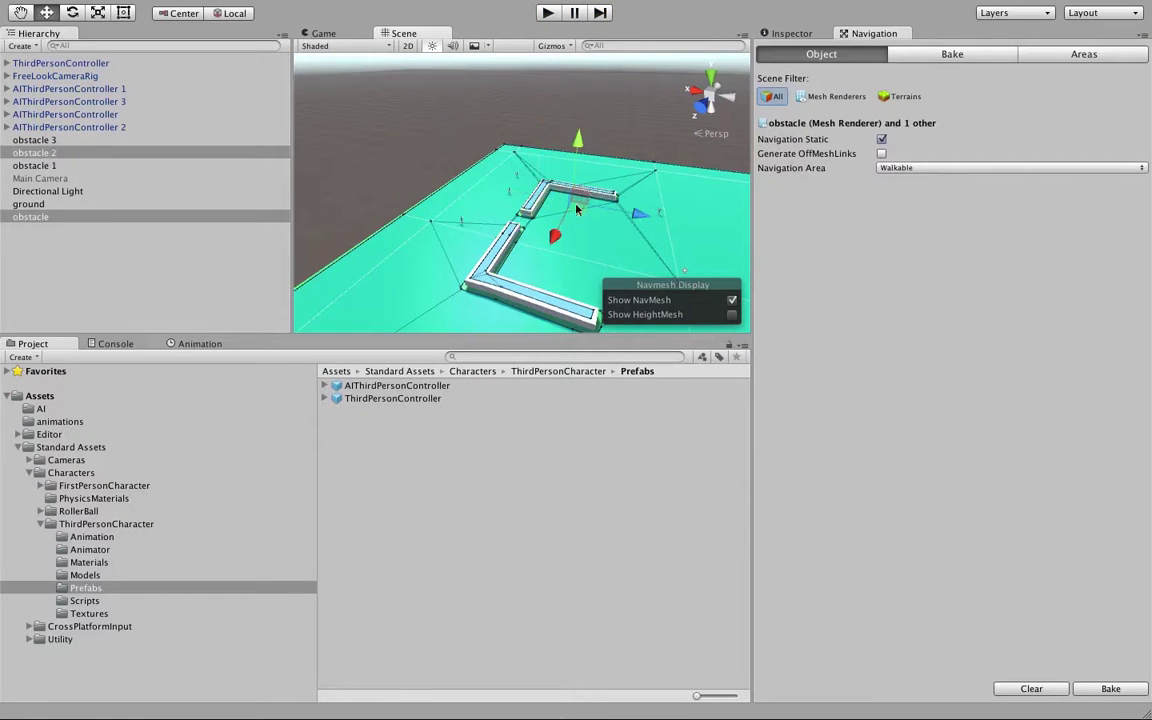
pyautogui.moveTo(575, 213); pyautogui.dragTo(431, 209)
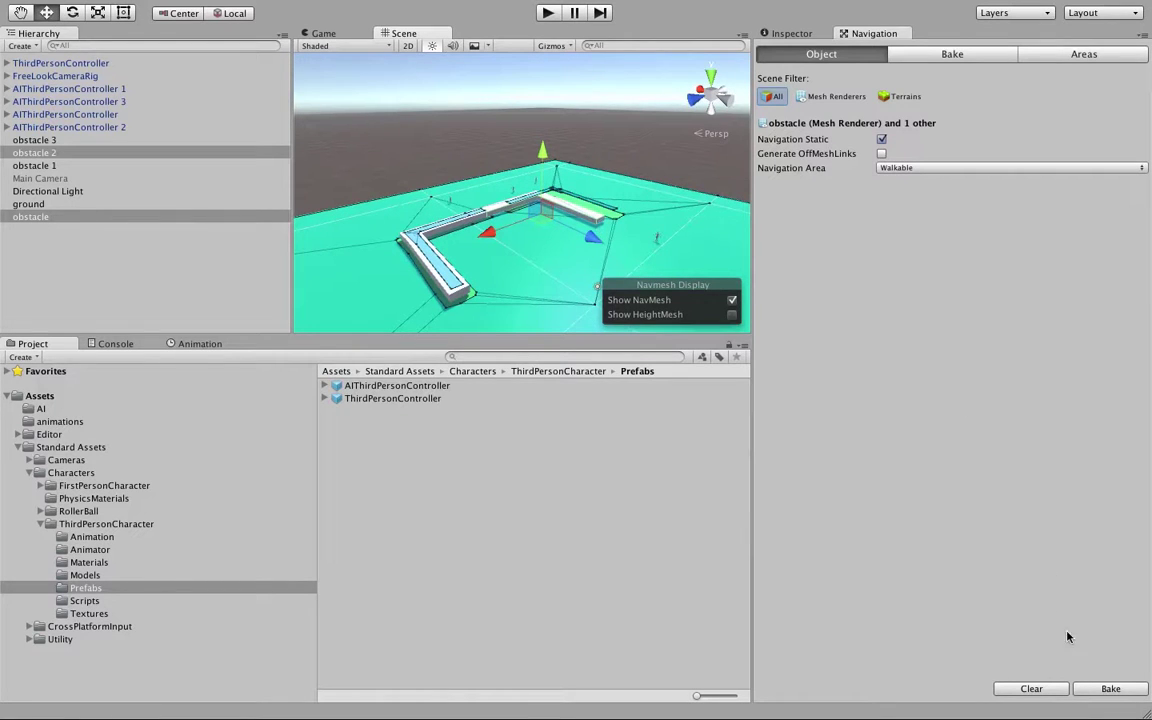
pyautogui.click(1108, 689)
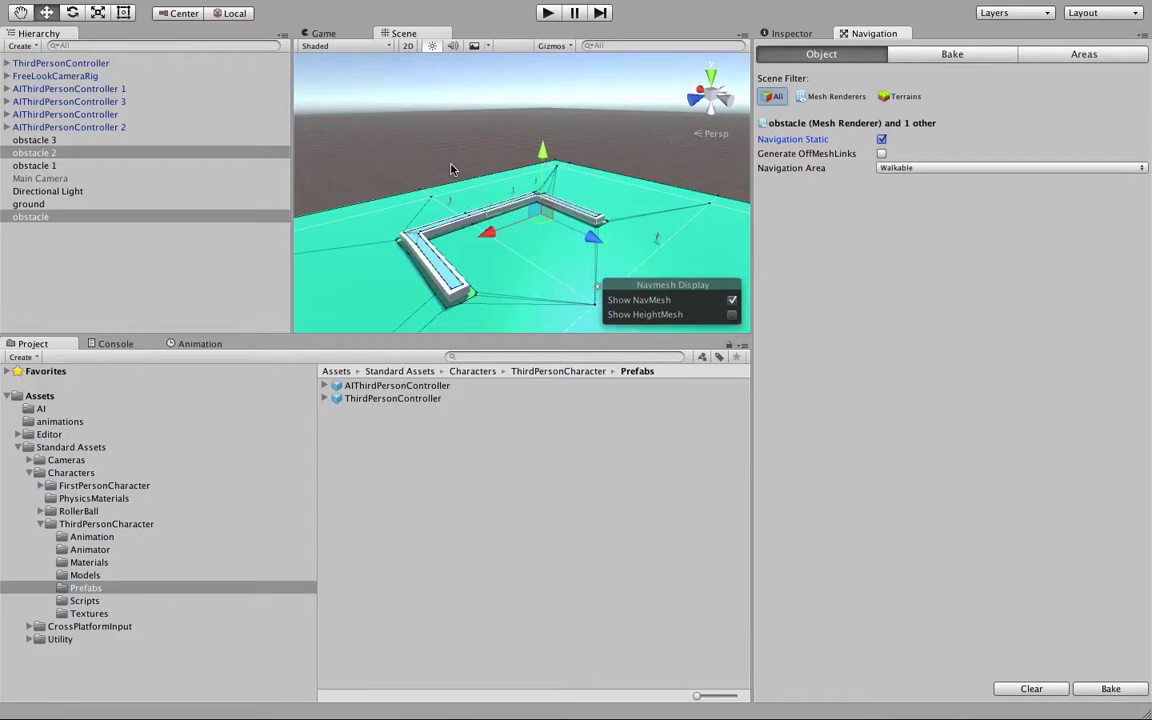
pyautogui.click(76, 64)
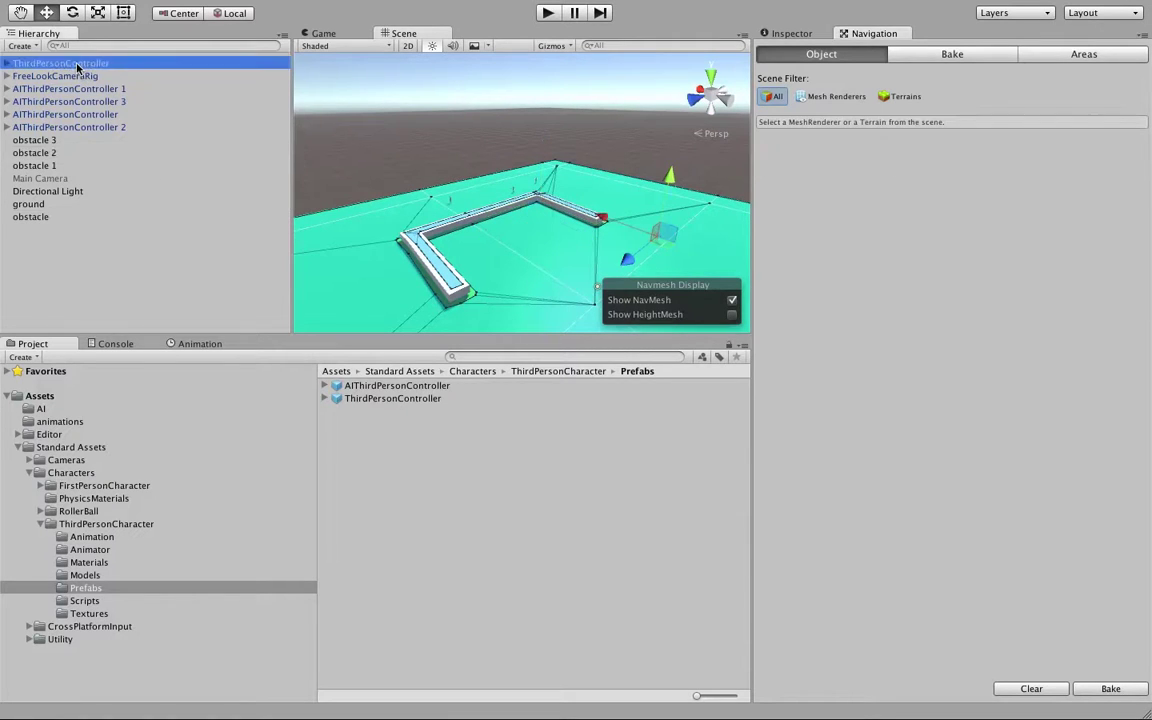
pyautogui.moveTo(670, 247); pyautogui.dragTo(507, 240)
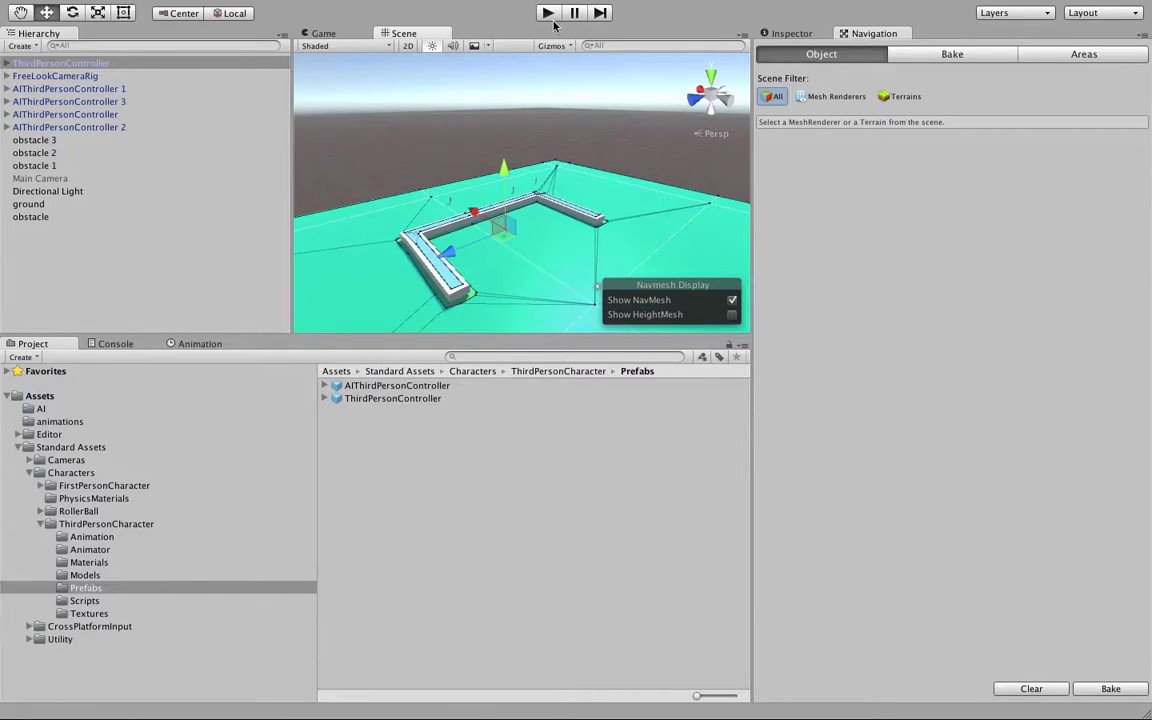
pyautogui.click(549, 14)
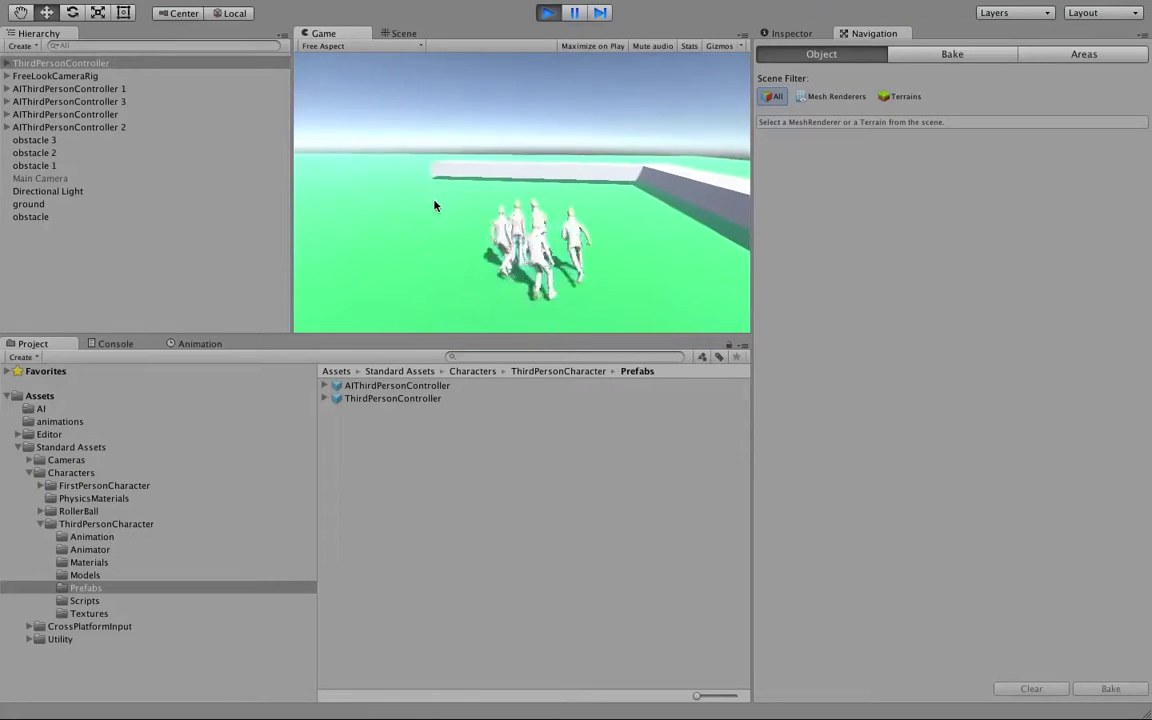
pyautogui.hotkey('ctrl', 'p')
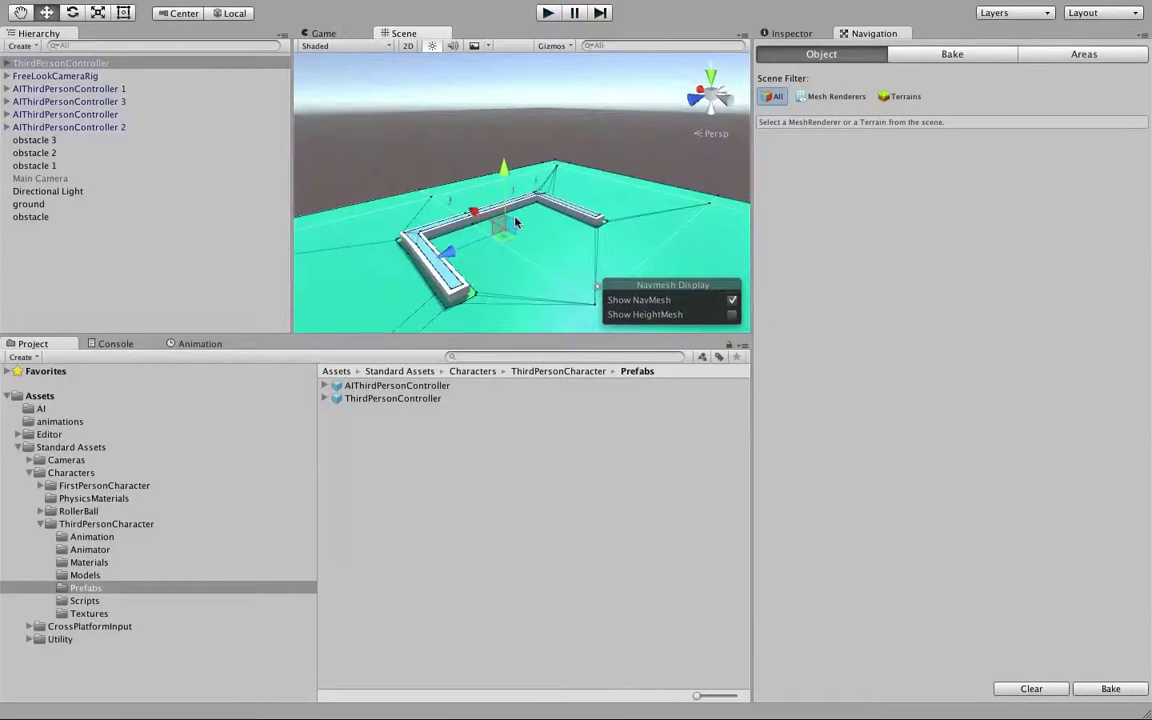
# Step: Frame the ground, switch to the Rect tool in Top view, and drag its left edge inward
pyautogui.scroll(-10, 515, 222)
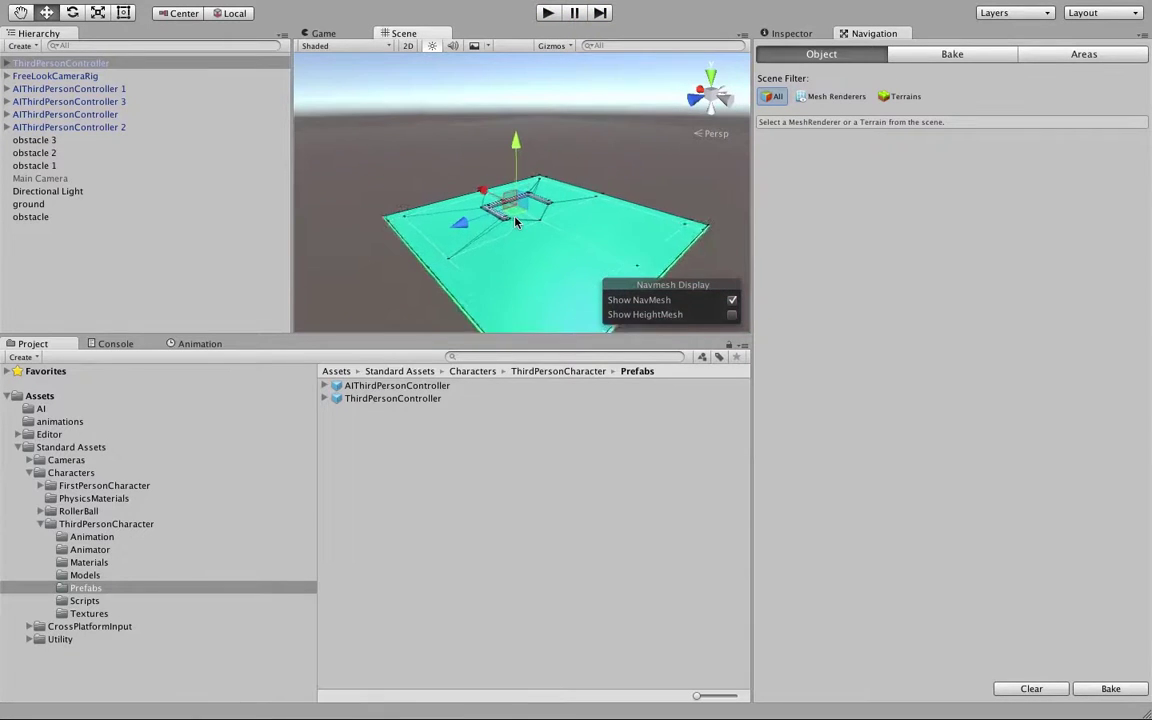
pyautogui.scroll(5, 515, 222)
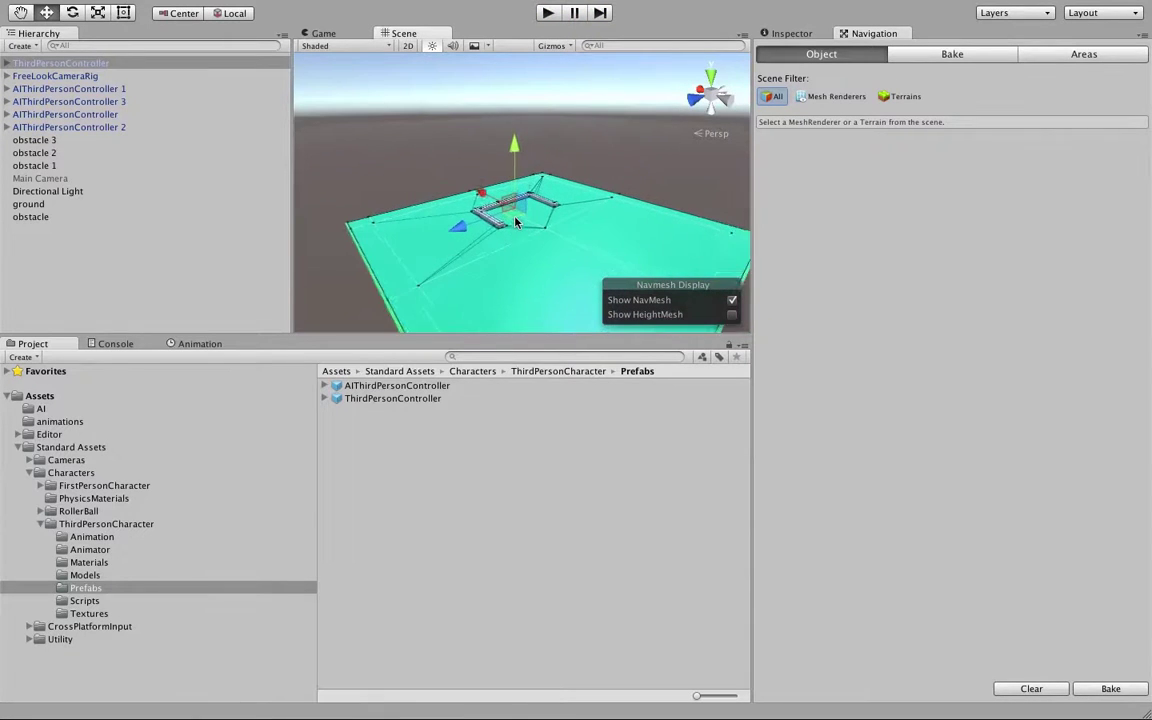
pyautogui.click(499, 280)
pyautogui.press('f')
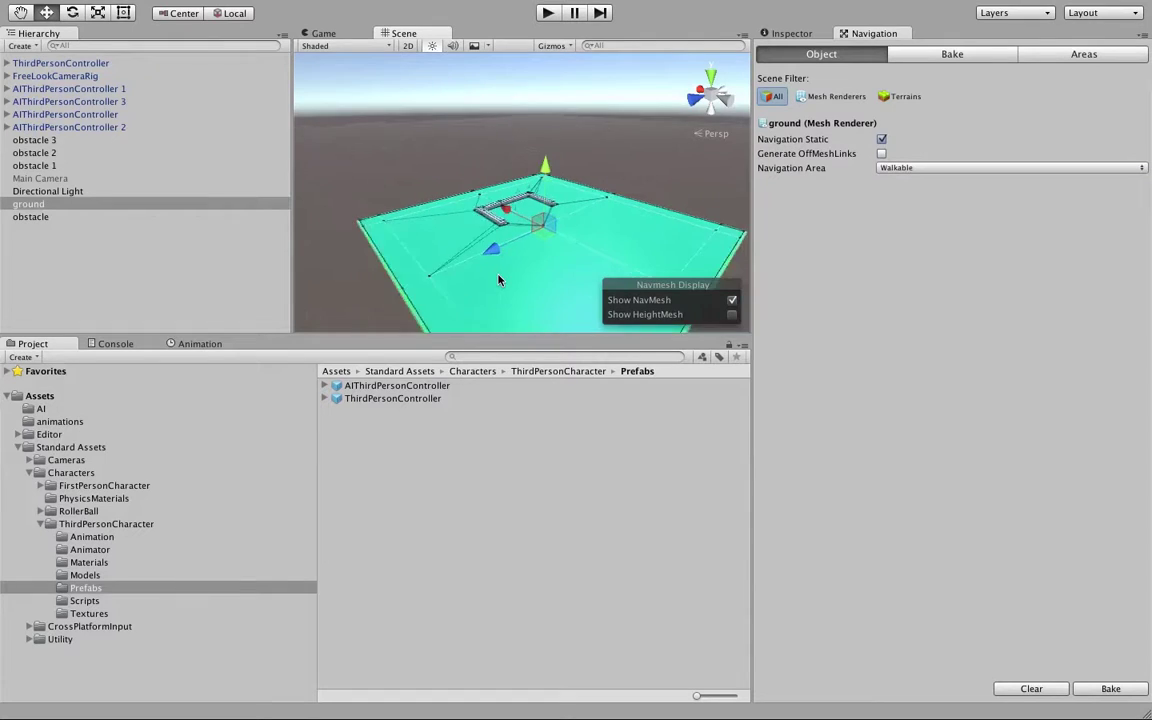
pyautogui.press('t')
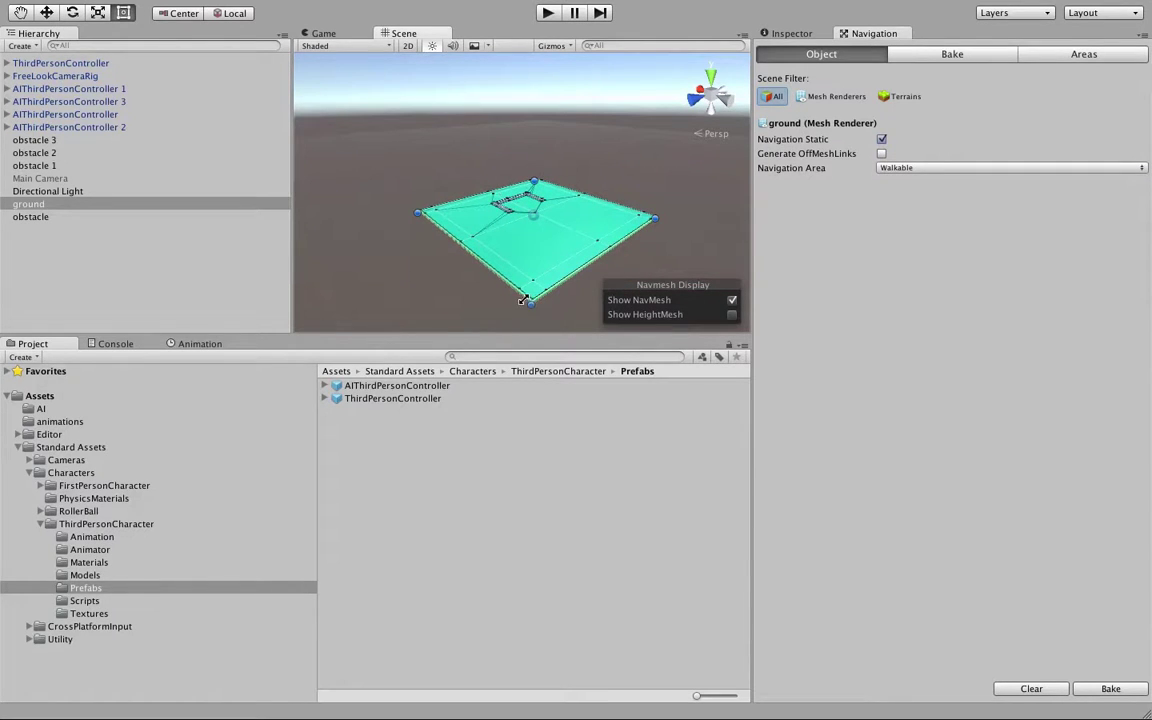
pyautogui.click(711, 76)
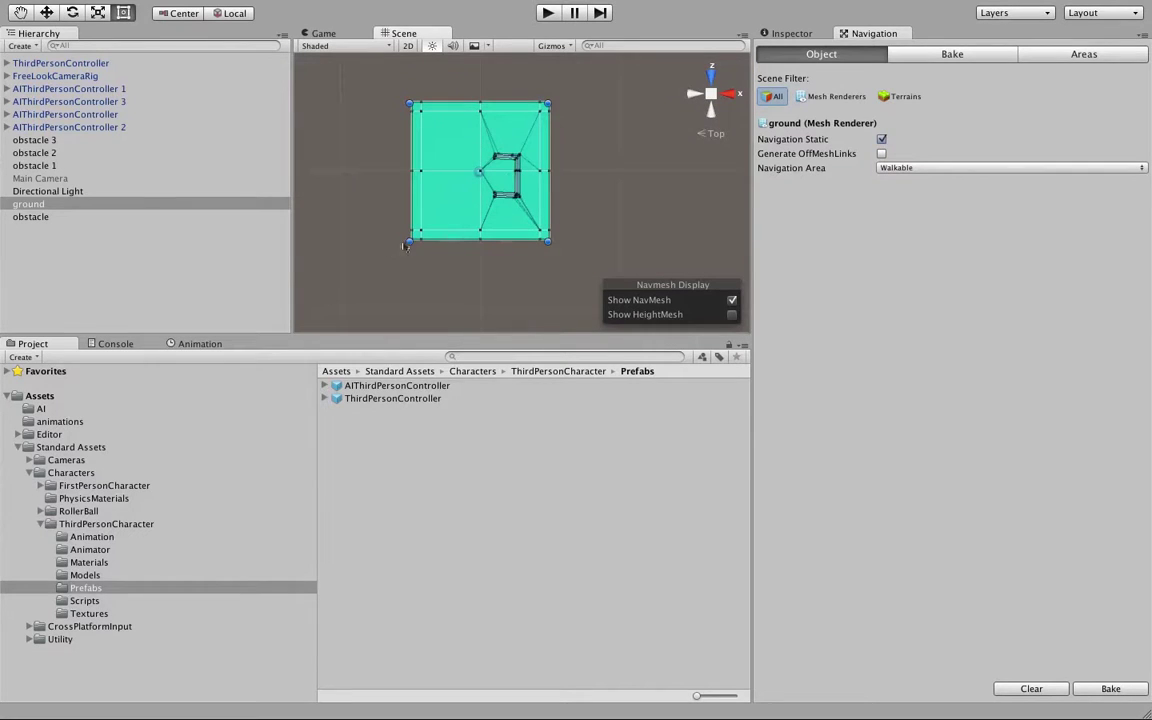
pyautogui.moveTo(406, 243); pyautogui.dragTo(510, 208)
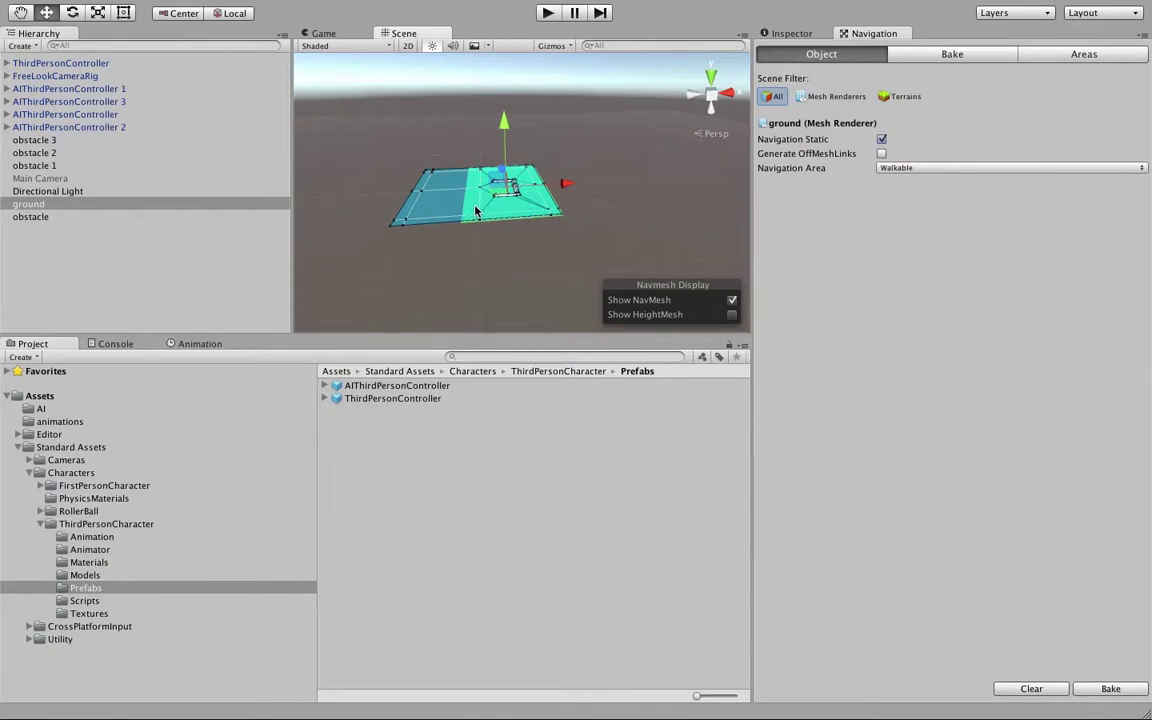
# Step: Duplicate the ground plane and move the copy lower and to the left
pyautogui.hotkey('ctrl', 'd')
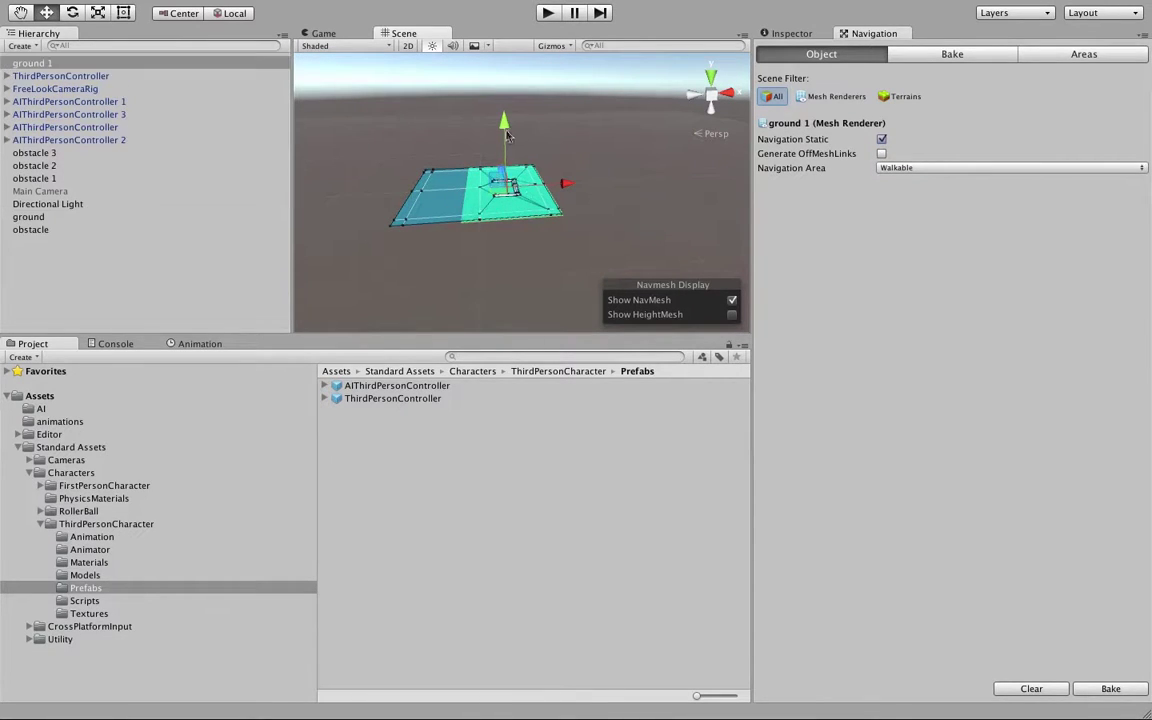
pyautogui.moveTo(507, 133); pyautogui.dragTo(455, 121)
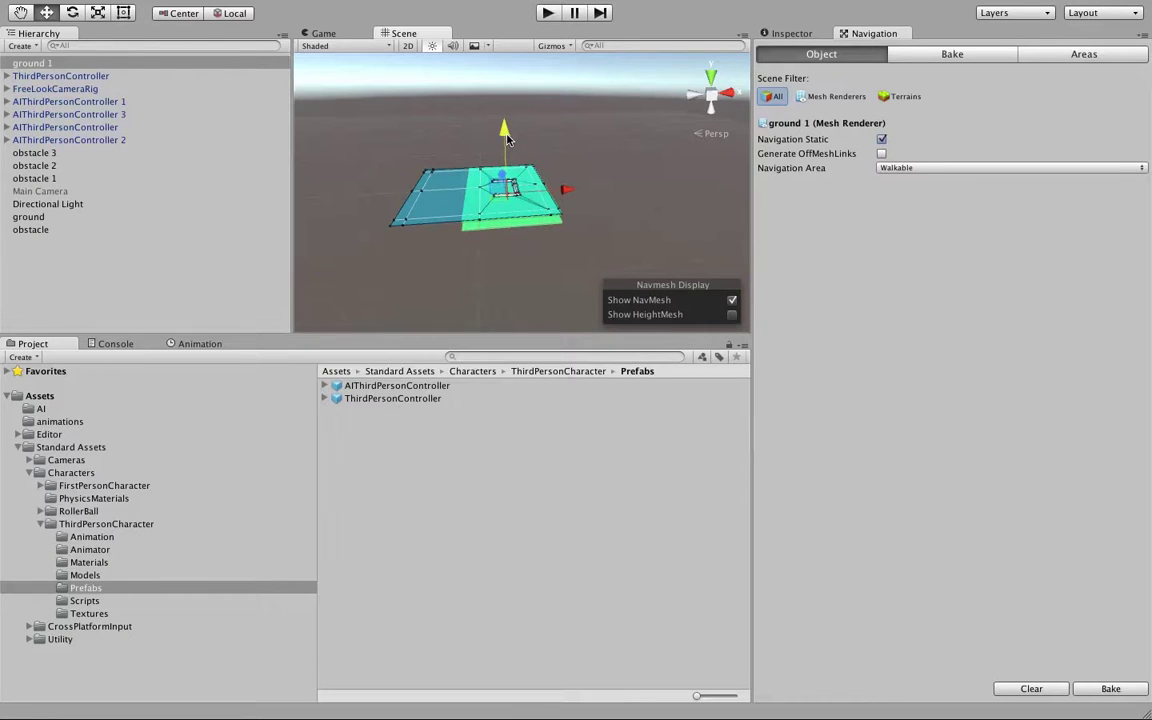
pyautogui.moveTo(568, 191); pyautogui.dragTo(532, 194)
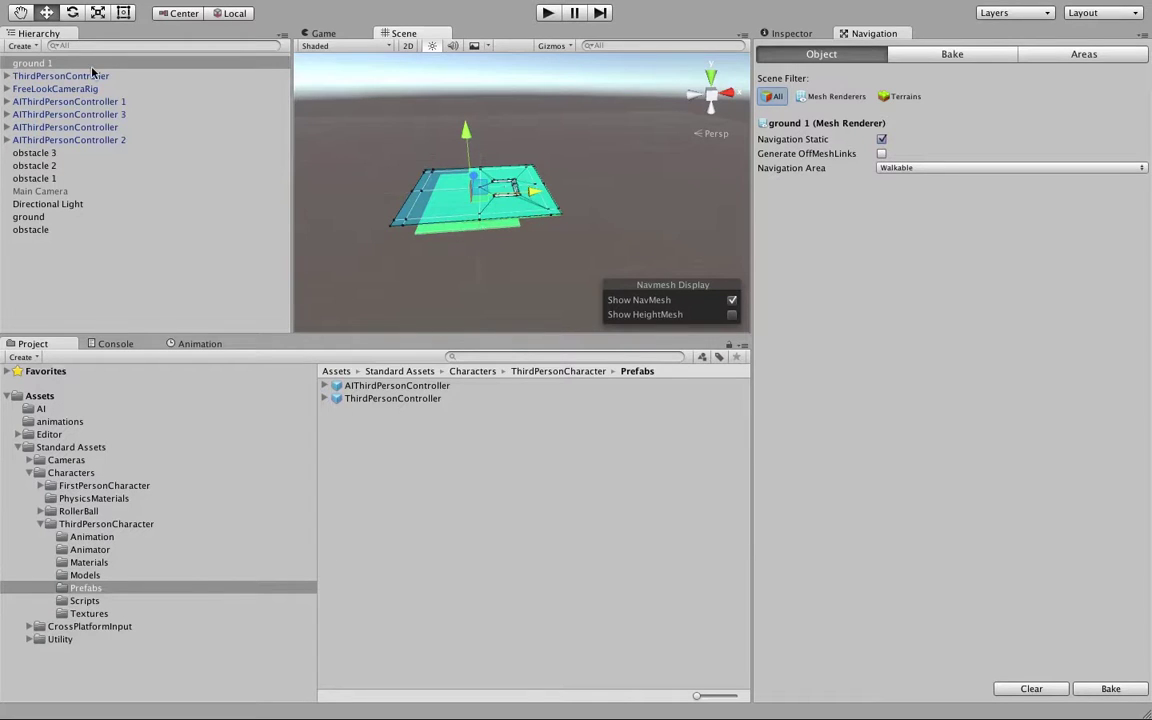
# Step: Rename the duplicate ground 1 to 'ground_lower' in the Hierarchy
pyautogui.click(55, 66)
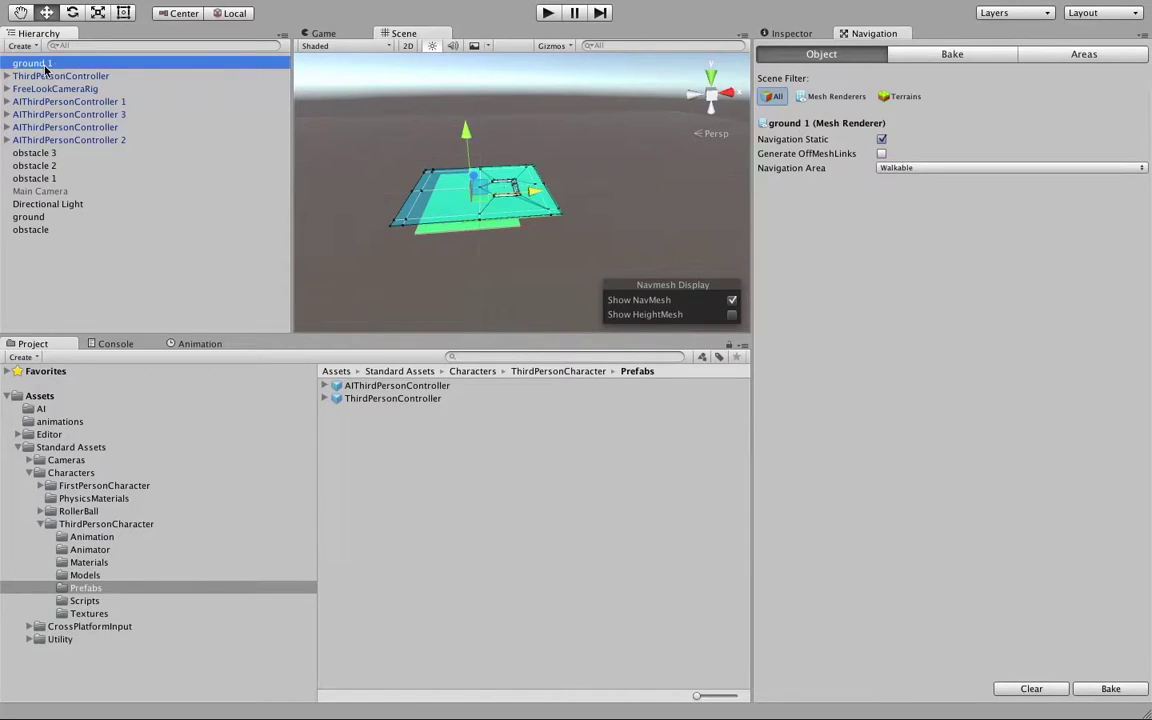
pyautogui.click(58, 64)
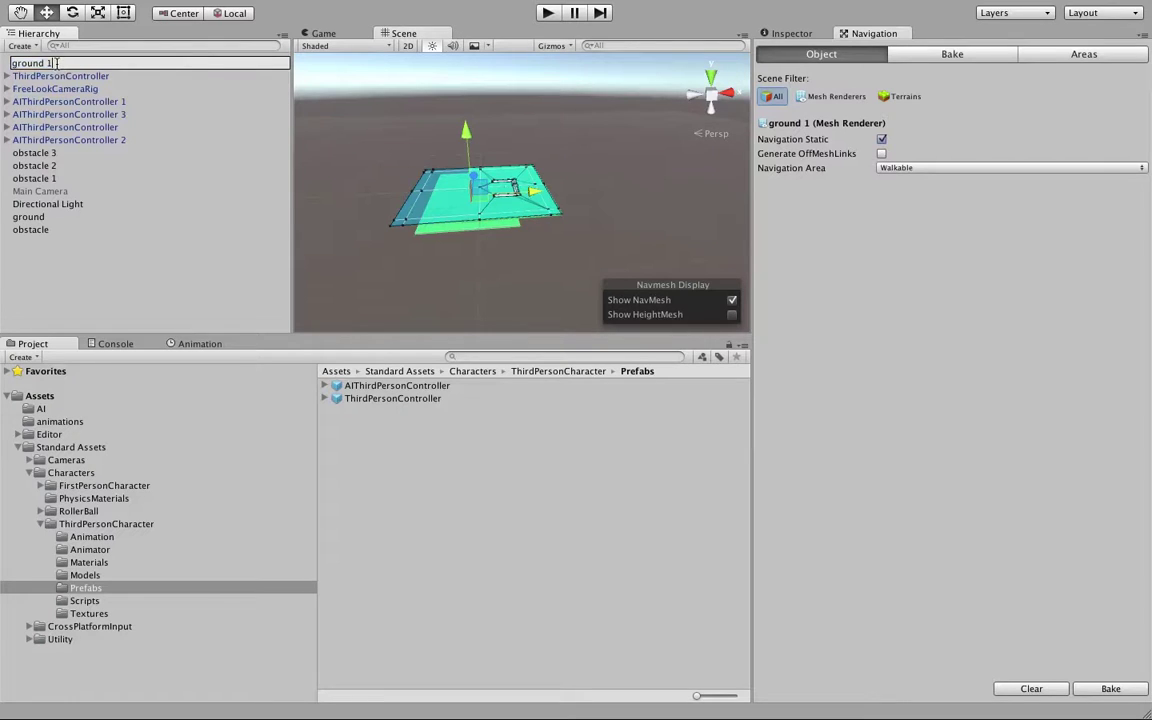
pyautogui.write('ground_lower')
pyautogui.press('Return')
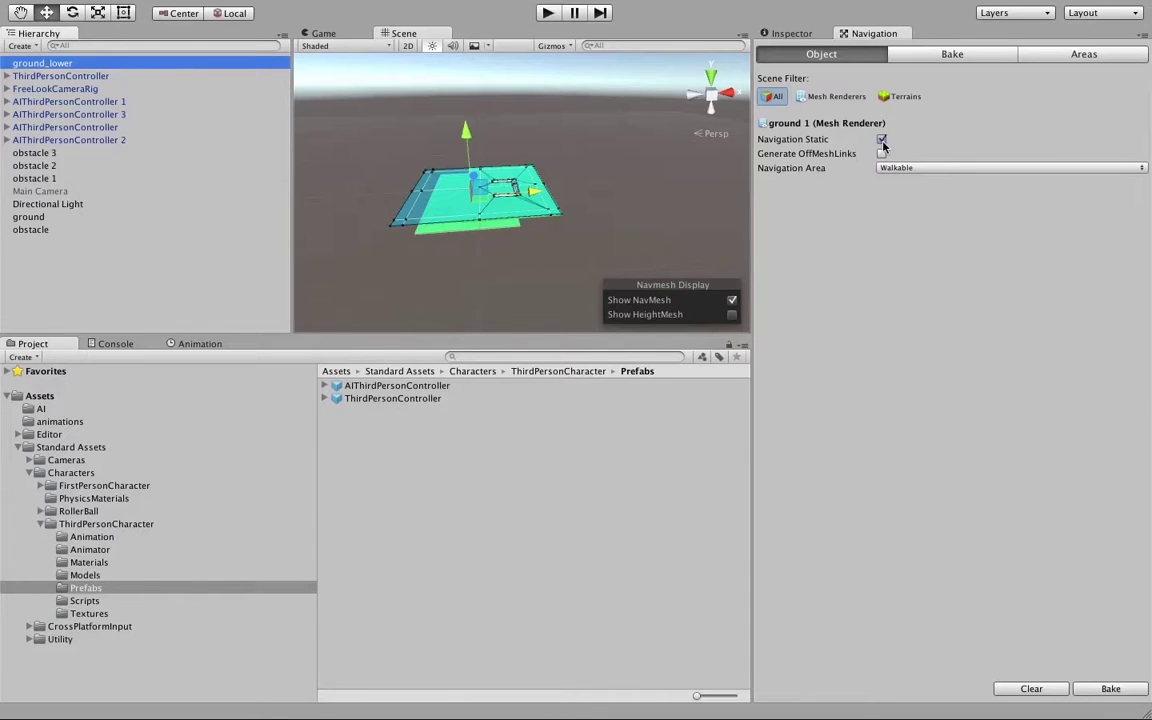
# Step: Rebake the NavMesh over both ground levels, orbit to check it, and start Play
pyautogui.click(1110, 689)
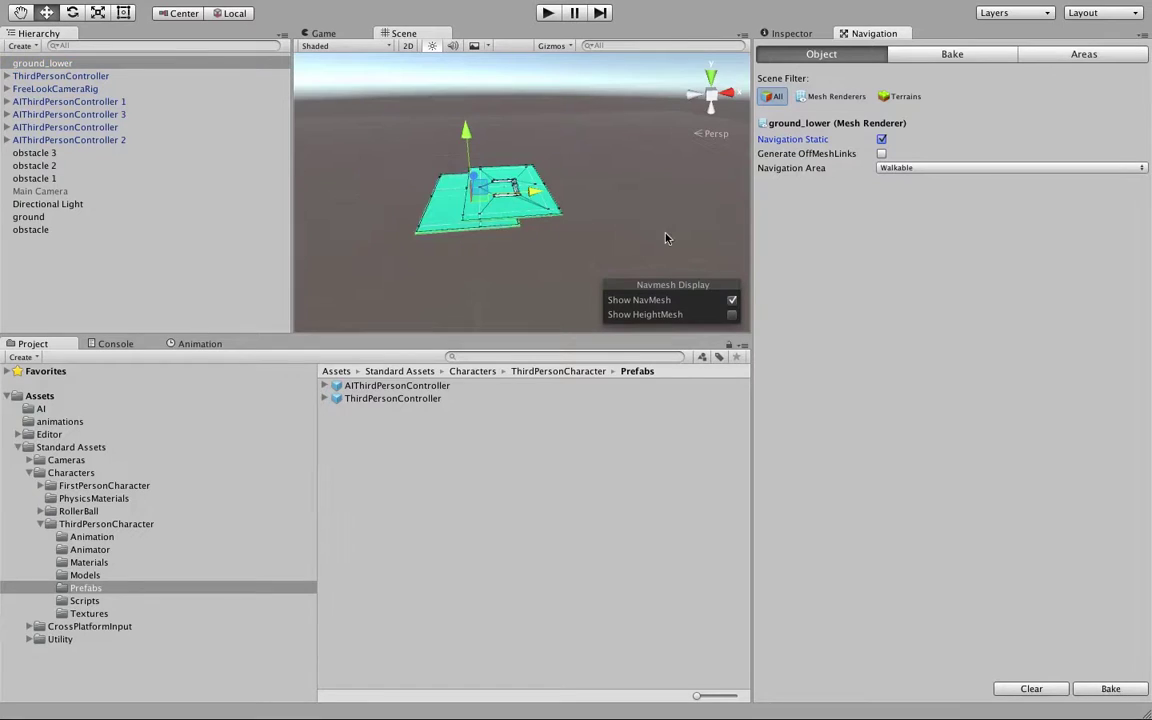
pyautogui.keyDown('alt'); pyautogui.moveTo(586, 223); pyautogui.dragTo(729, 259); pyautogui.keyUp('alt')
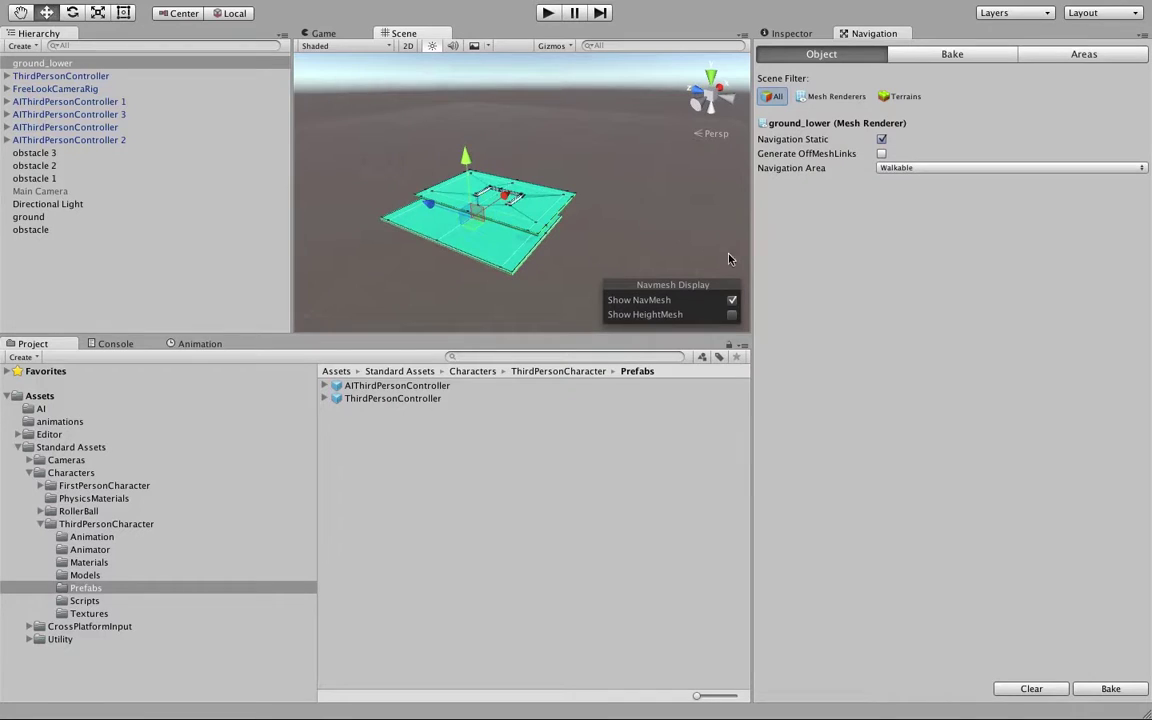
pyautogui.click(548, 13)
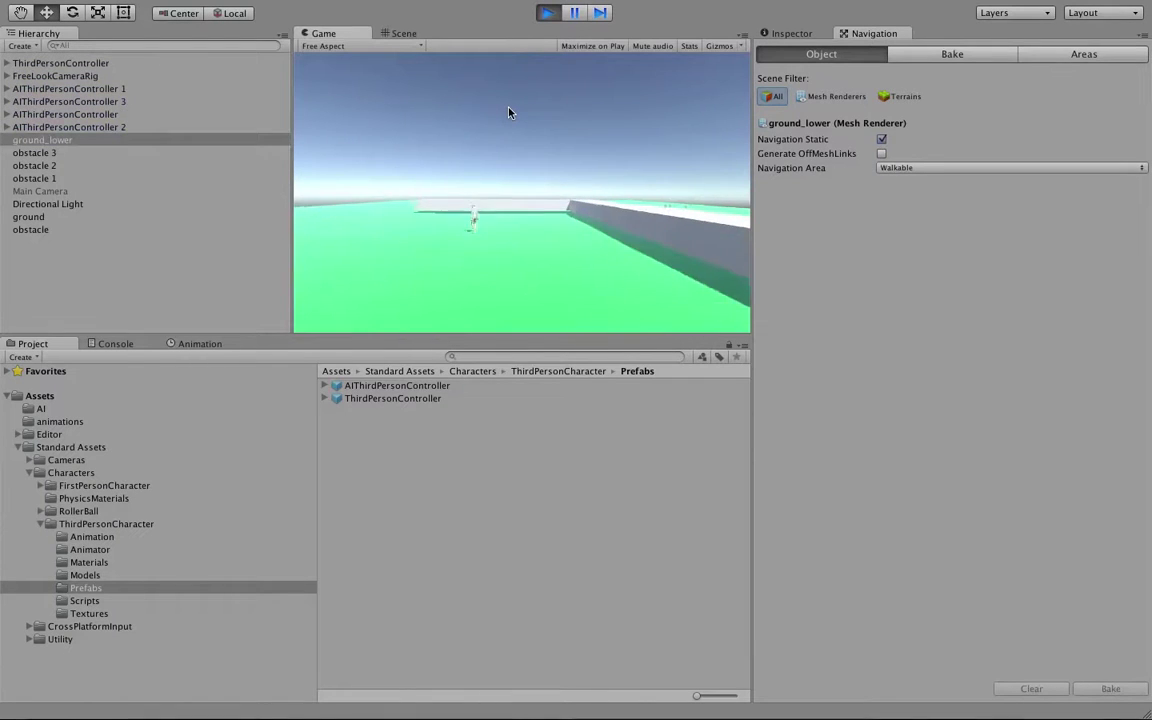
# Step: Run the player left, then forward and past the camera onto new ground, with followers chasing
pyautogui.press('s')
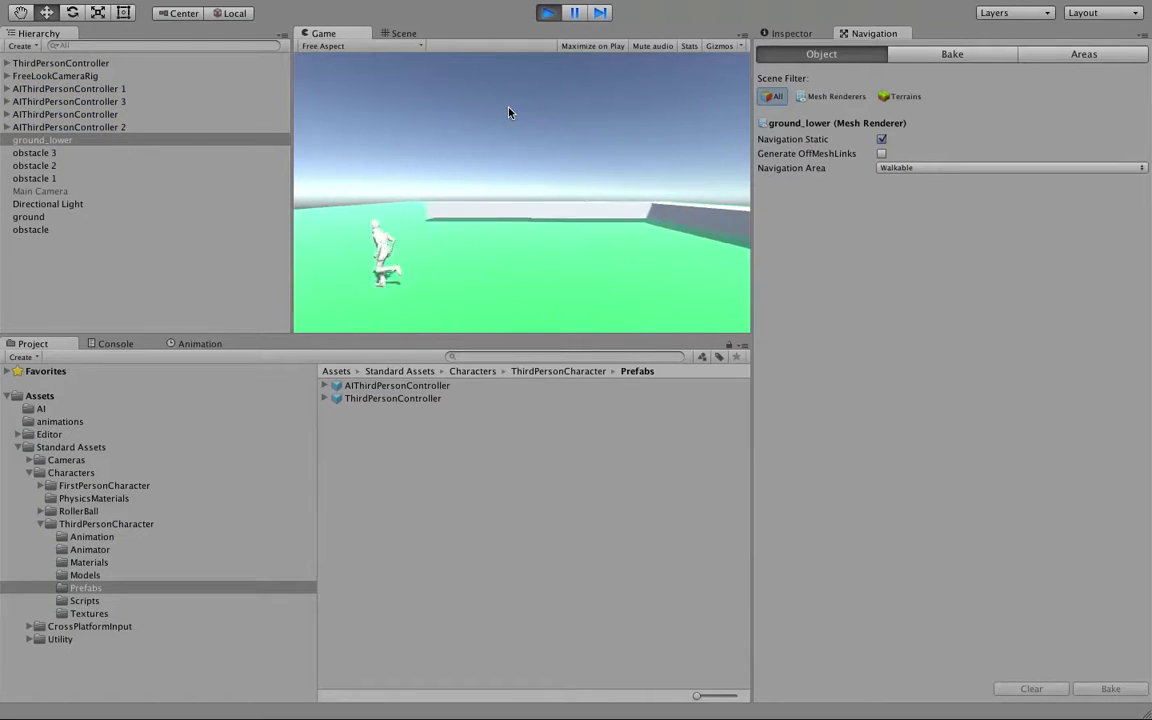
pyautogui.press('s')
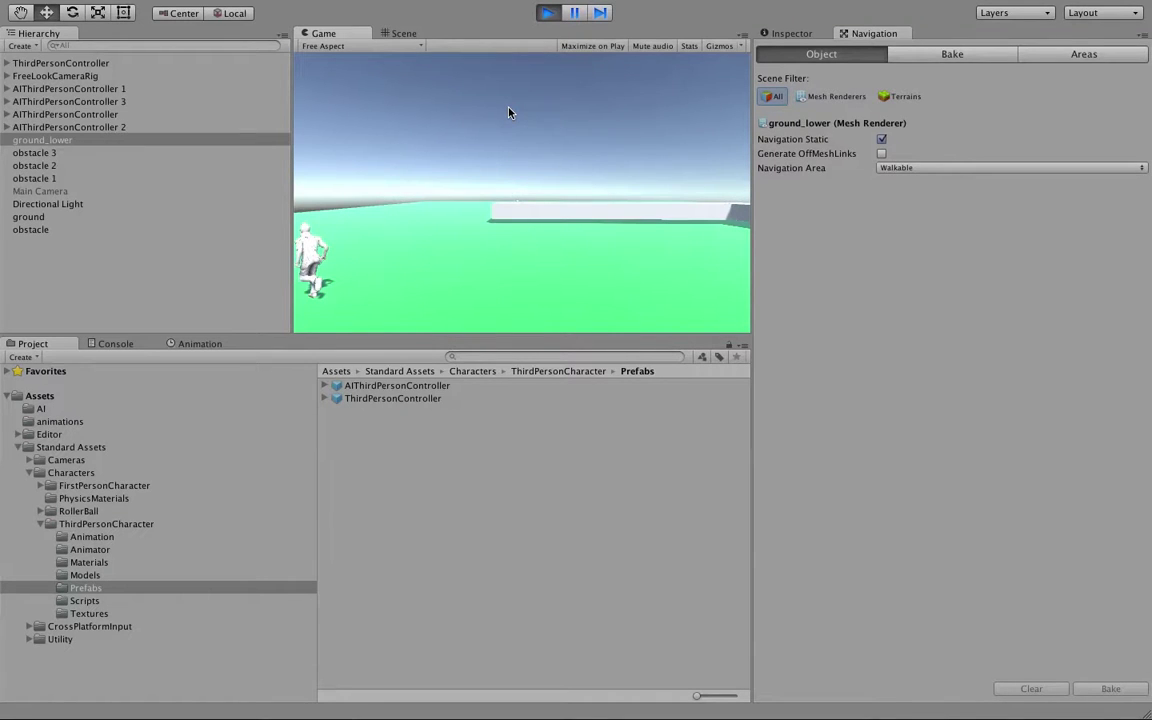
pyautogui.press('w')
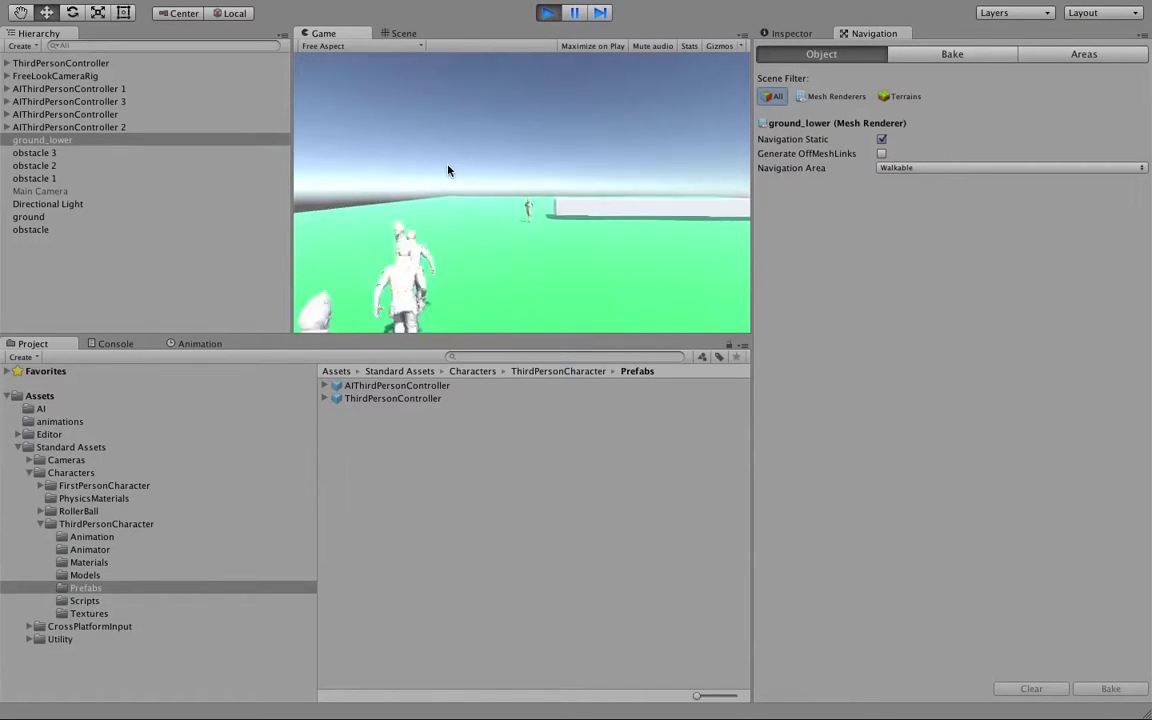
pyautogui.press('w')
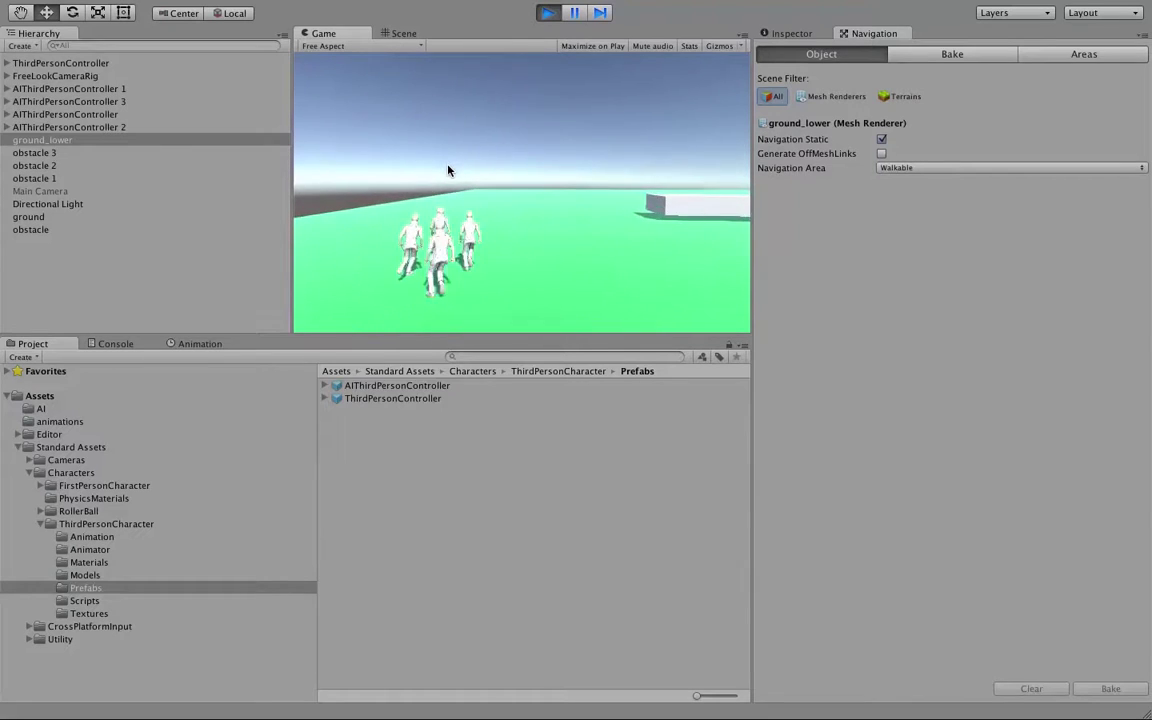
pyautogui.press('w')
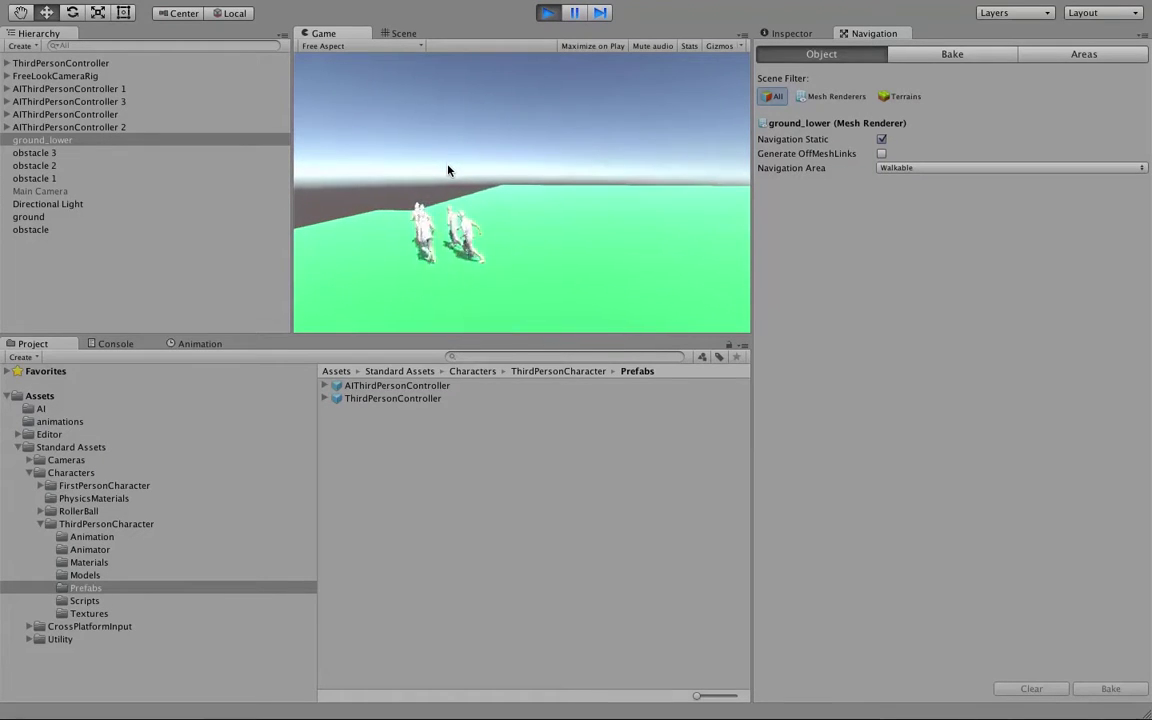
pyautogui.press('s')
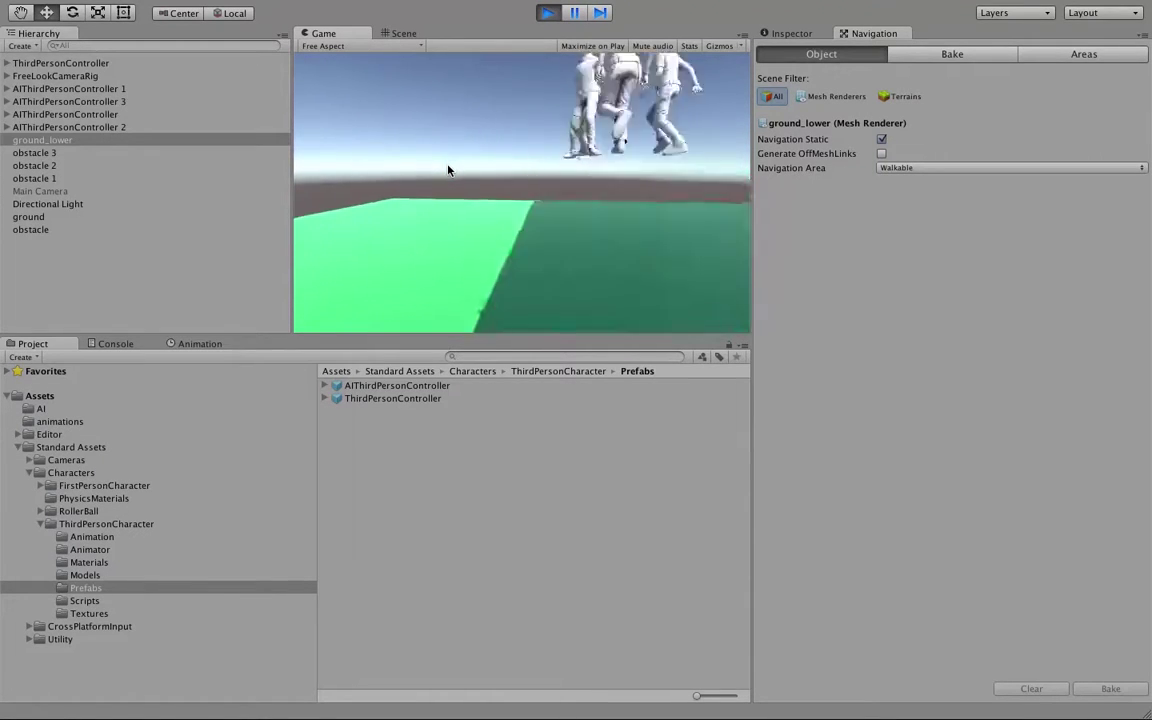
pyautogui.press('w')
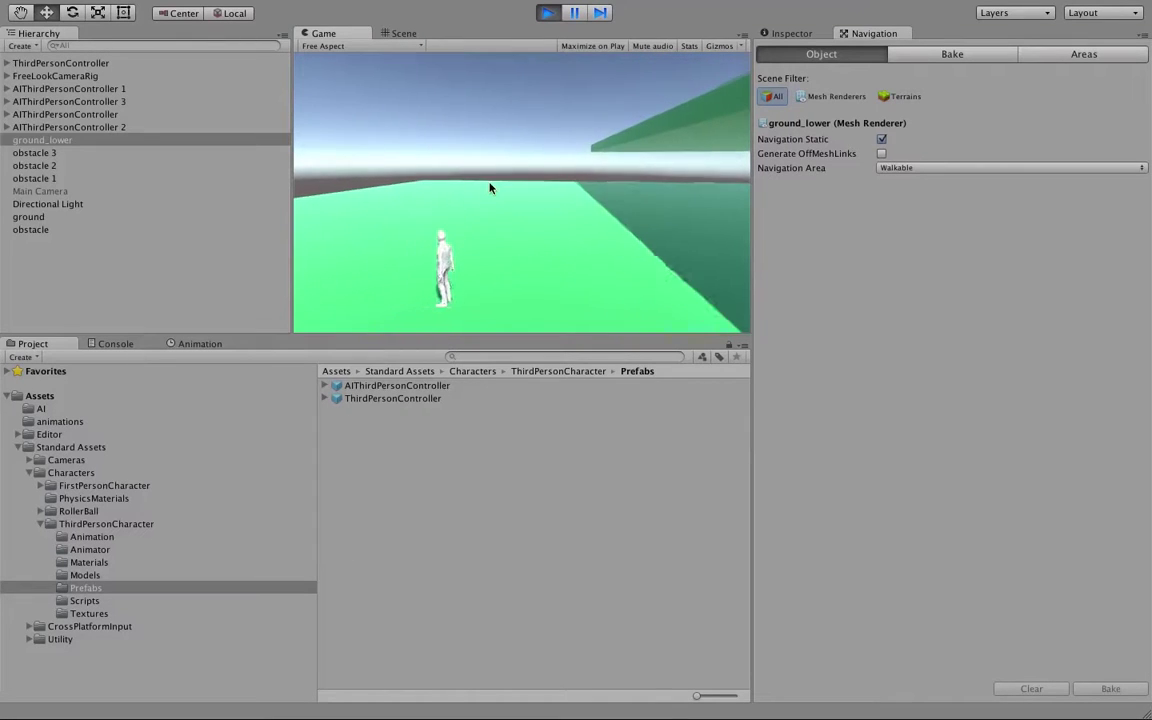
pyautogui.press('d')
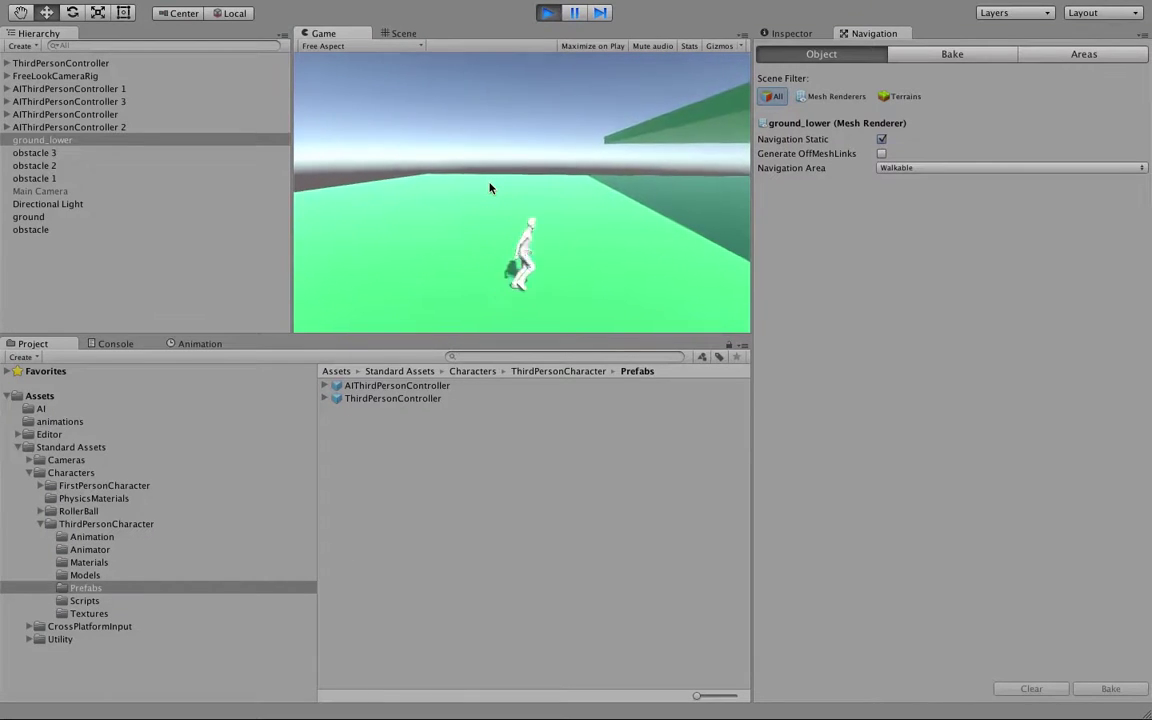
# Step: Keep steering the player left, right, away and back toward the camera across the lower level
pyautogui.press('a')
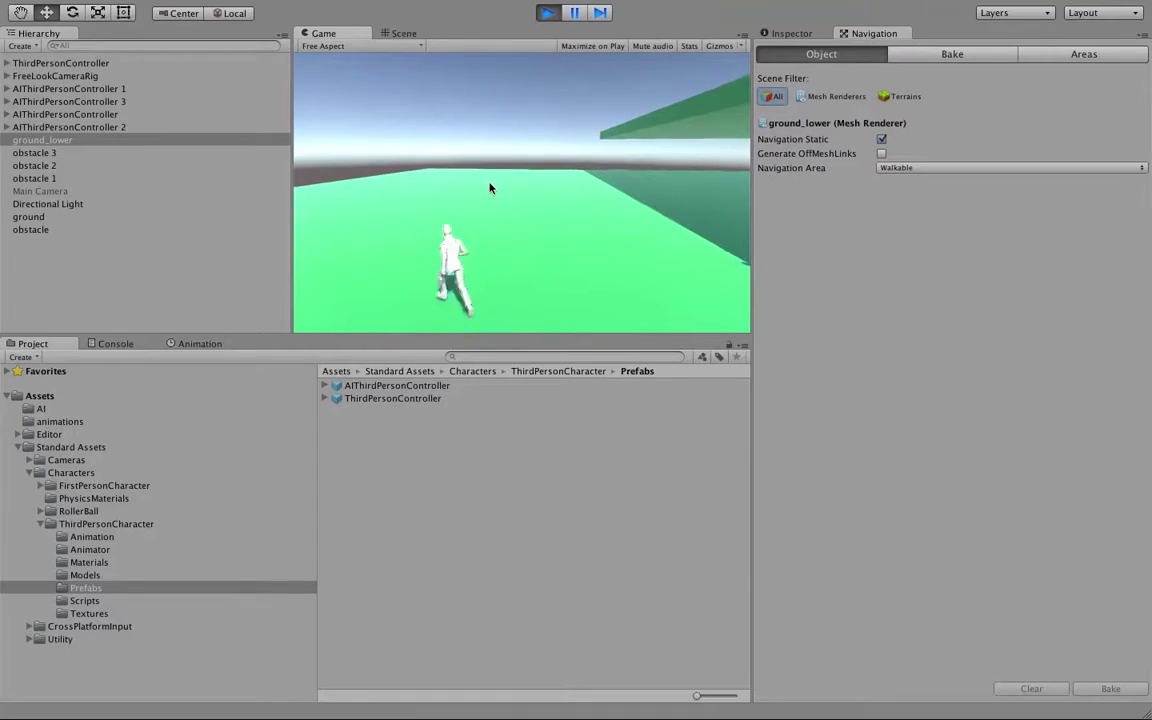
pyautogui.press('w')
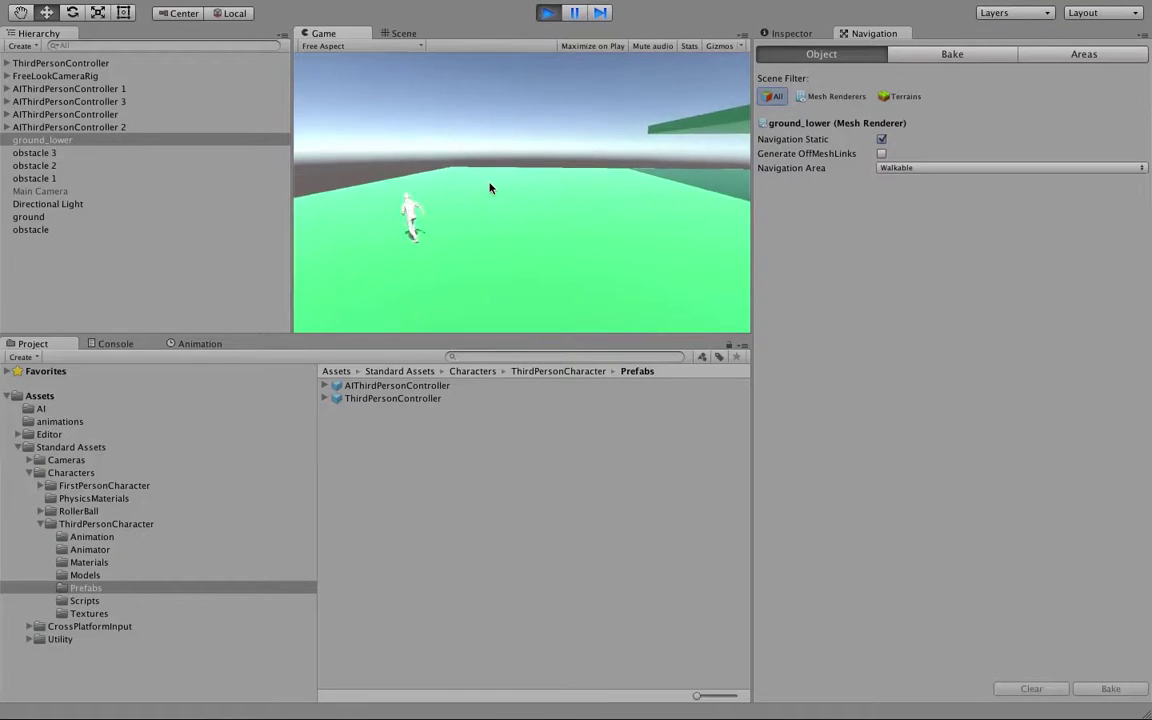
pyautogui.press('d')
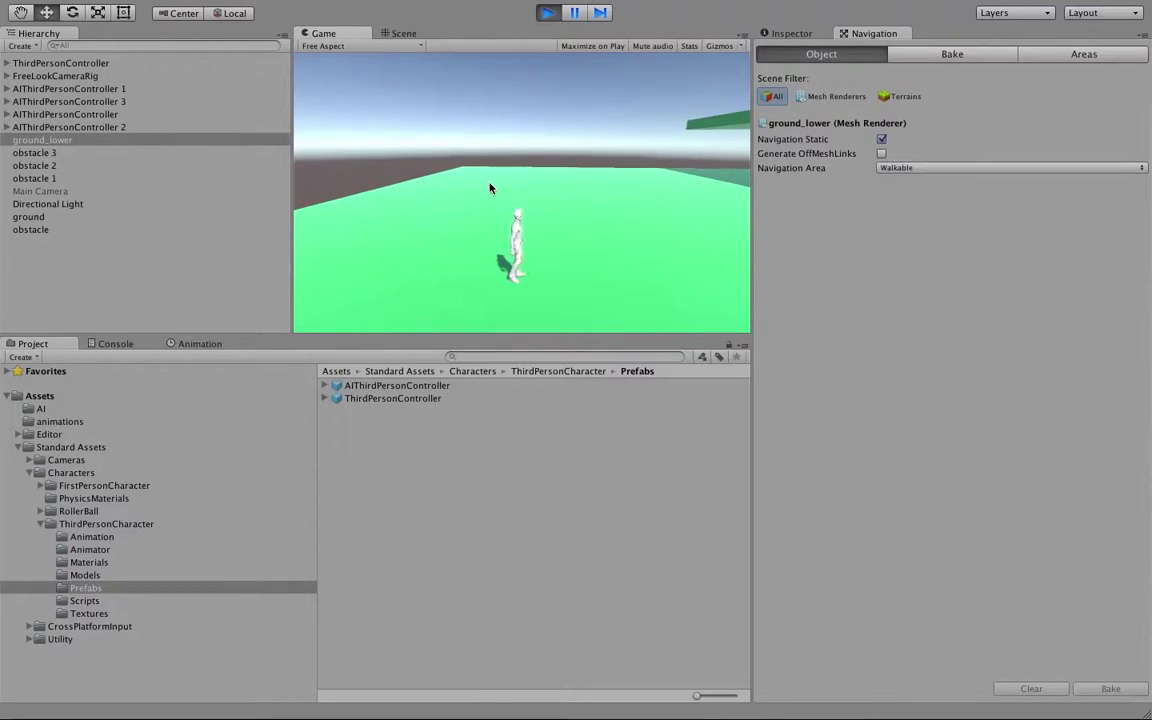
pyautogui.press('s')
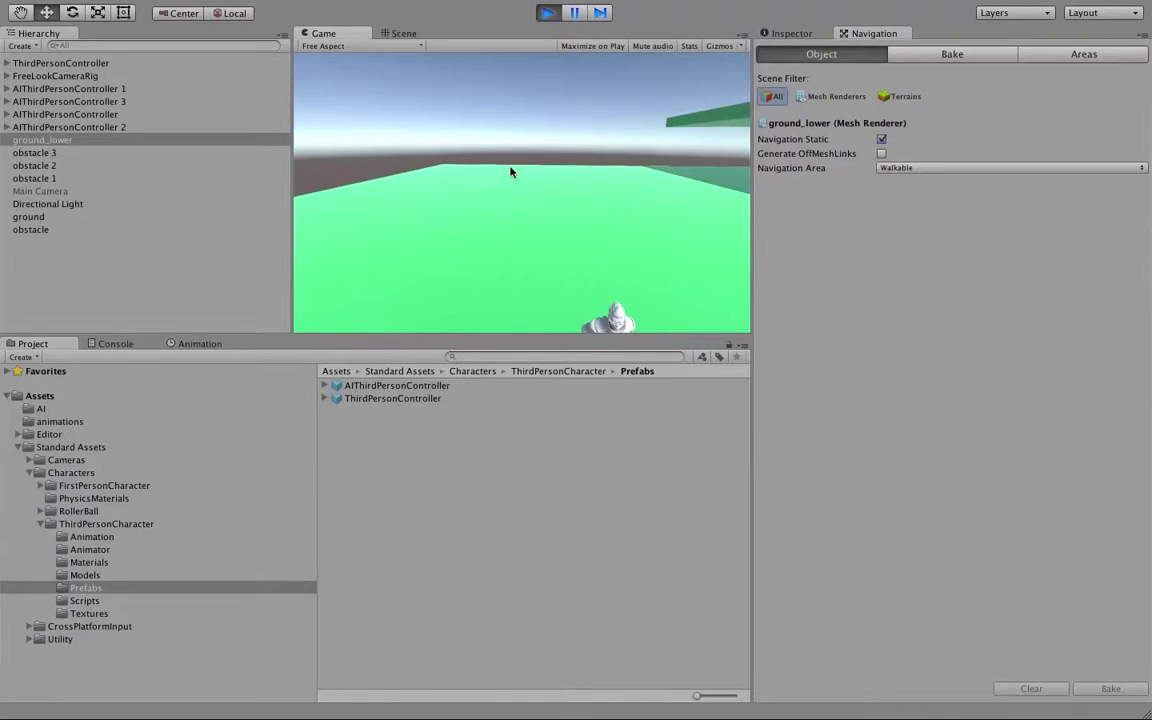
pyautogui.press('w')
pyautogui.press('d')
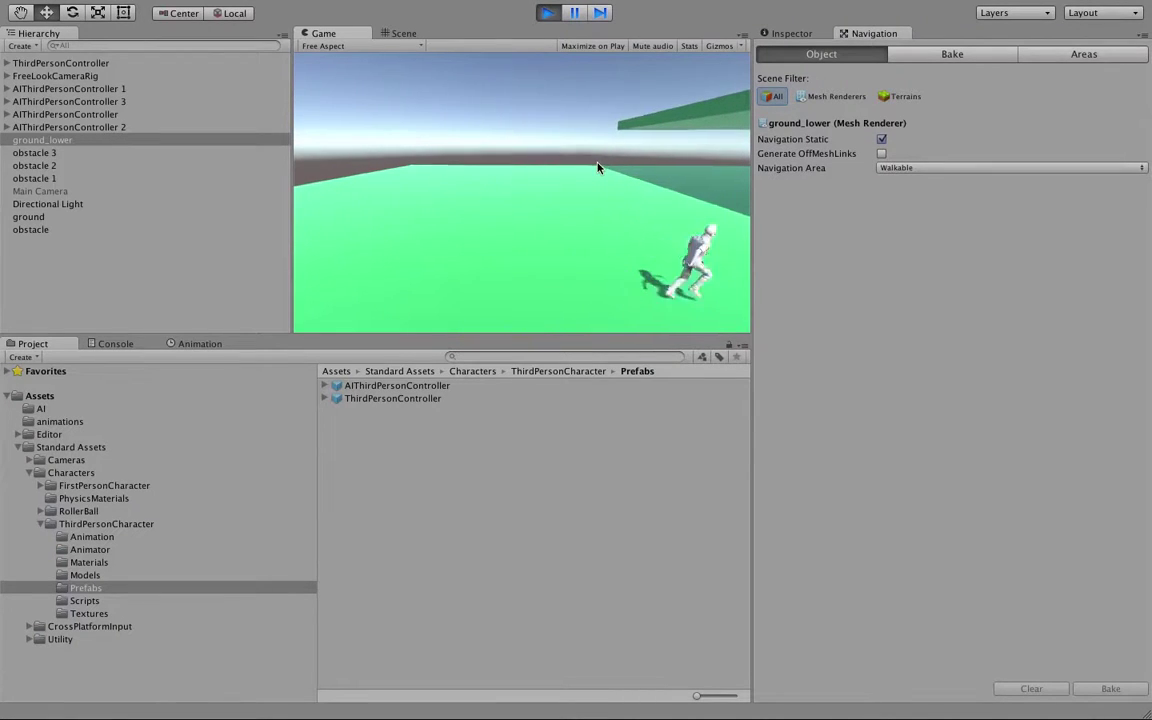
pyautogui.press('a')
pyautogui.press('s')
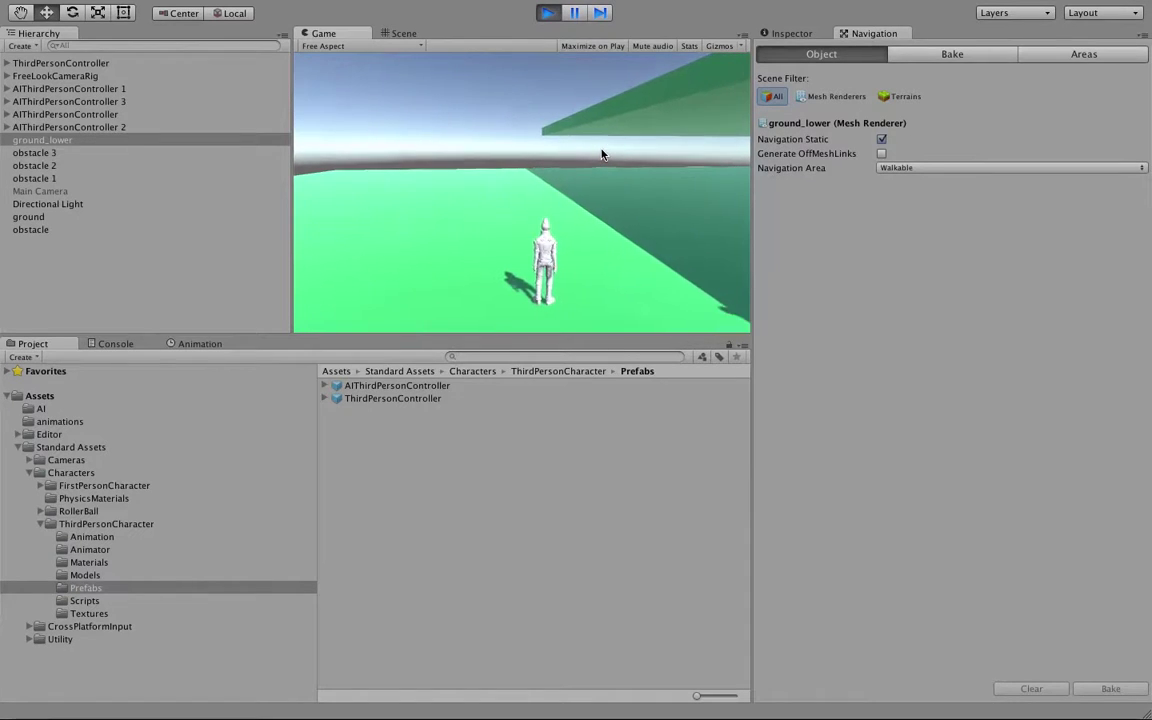
# Step: Exit Play mode, zoom the Scene view in on the NavMesh, and select the upper ground plane
pyautogui.hotkey('ctrl', 'p')
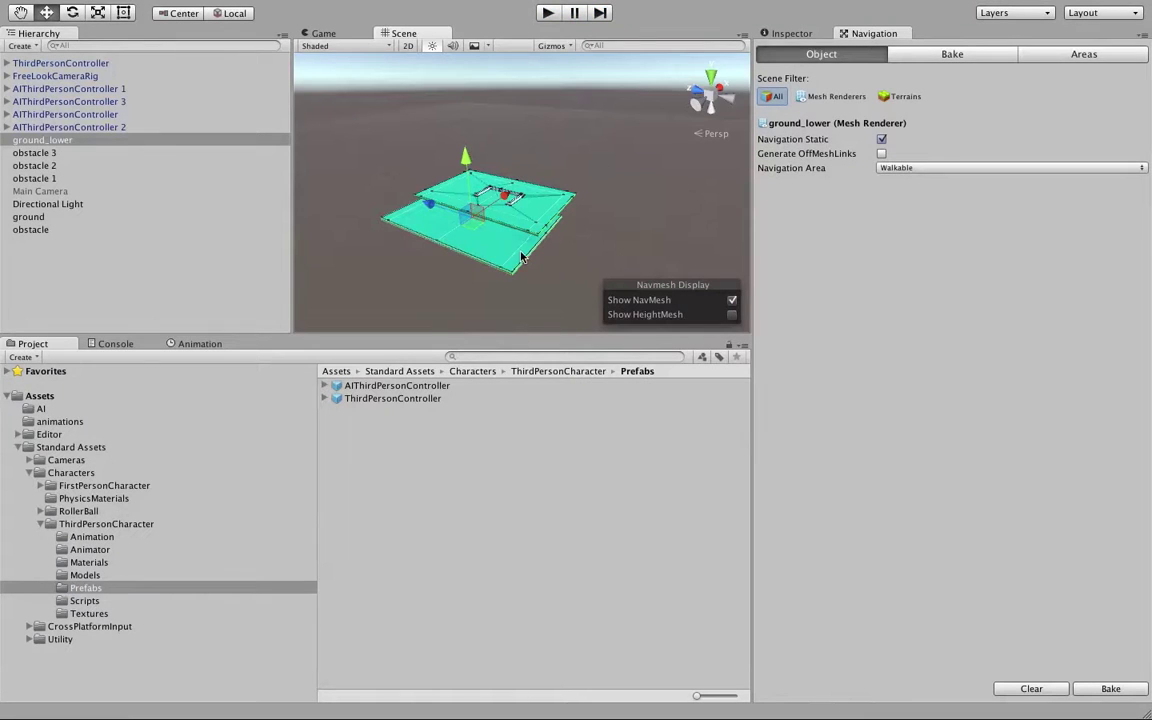
pyautogui.scroll(3, 521, 257)
pyautogui.scroll(3, 521, 257)
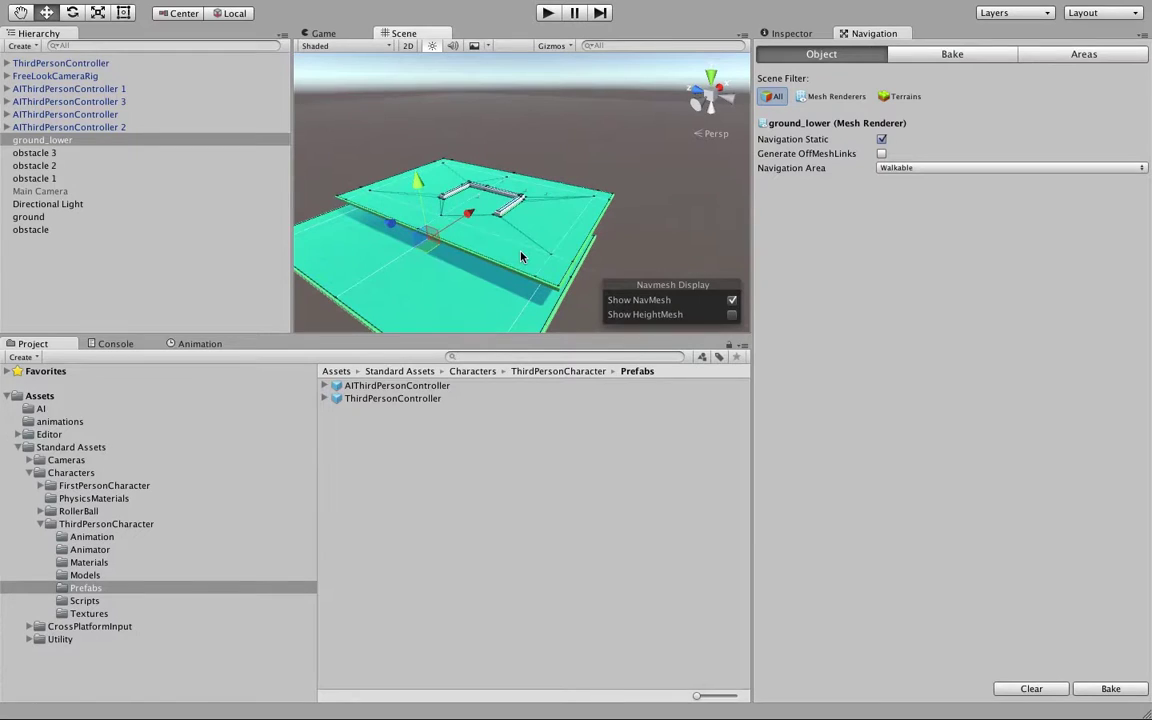
pyautogui.click(496, 253)
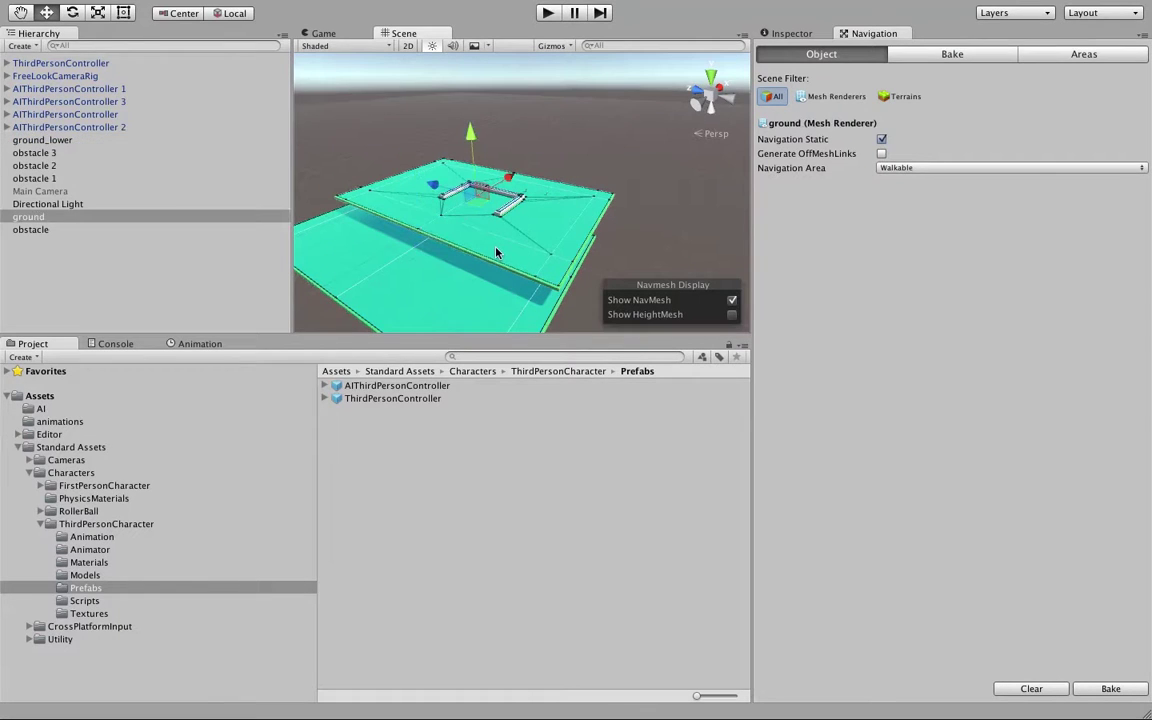
# Step: Enable Generate OffMeshLinks on both ground and ground_lower, and bring up the NavMesh Bake settings
pyautogui.keyDown('shift'); pyautogui.click(463, 303); pyautogui.keyUp('shift')
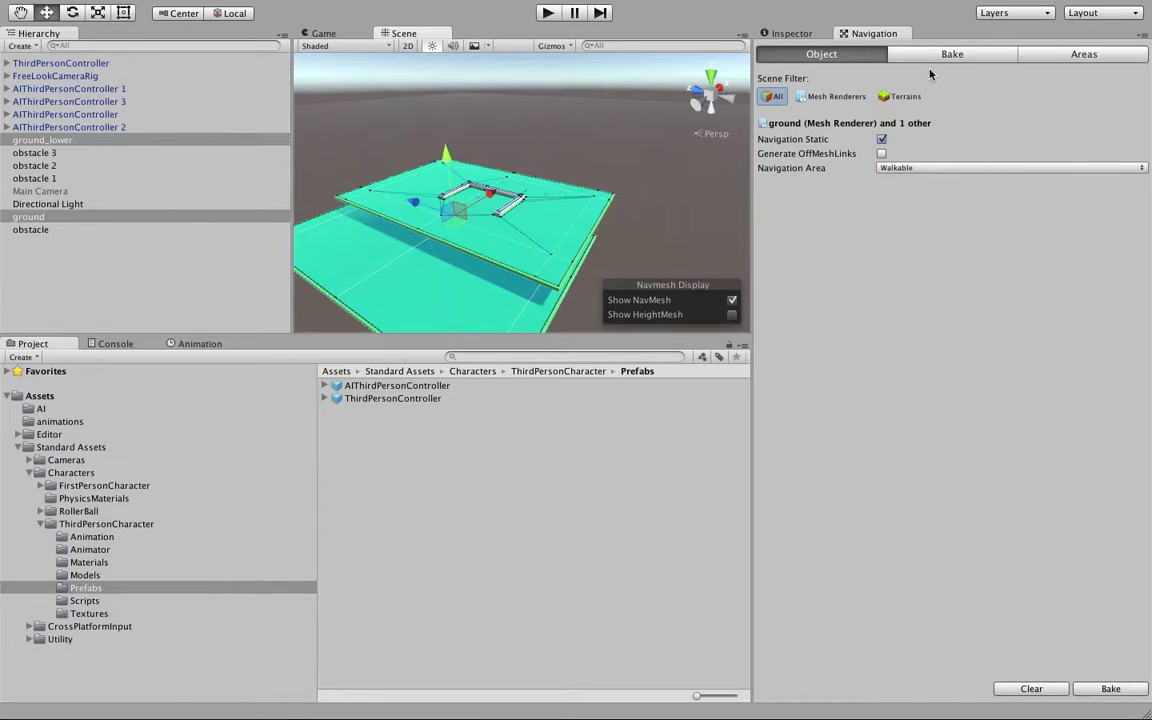
pyautogui.click(881, 155)
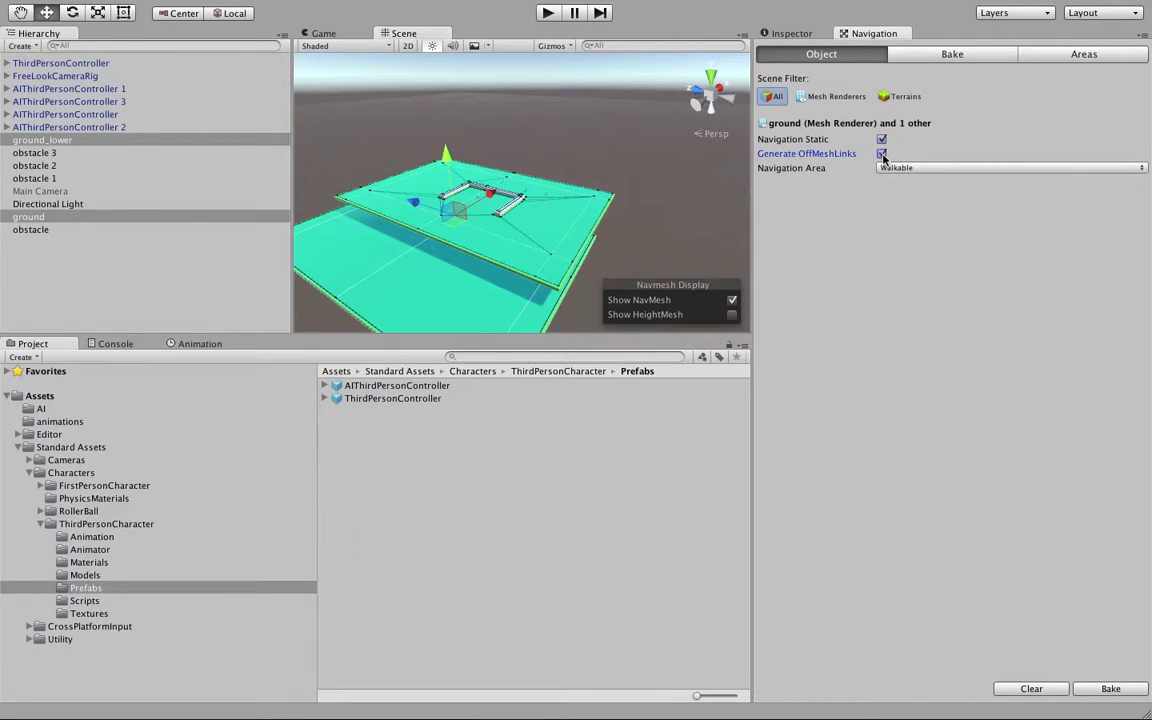
pyautogui.click(934, 53)
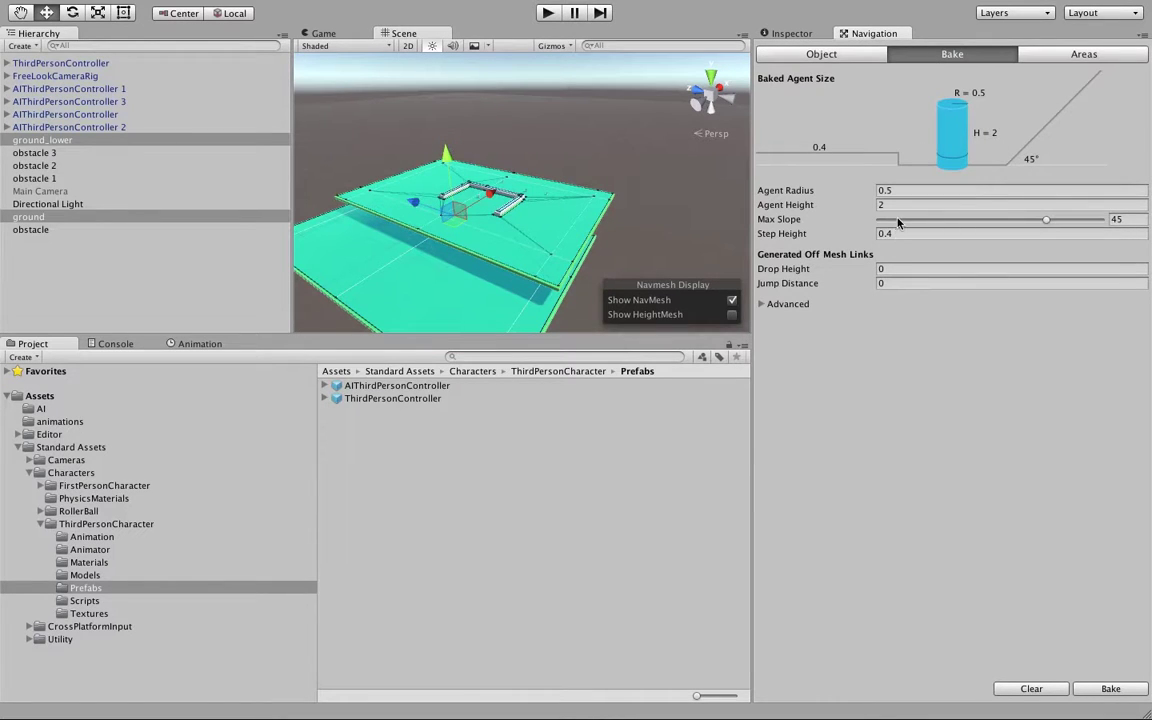
# Step: Rebake the NavMesh with Drop Height 20, check the edge drop links, and start Play mode
pyautogui.click(893, 268)
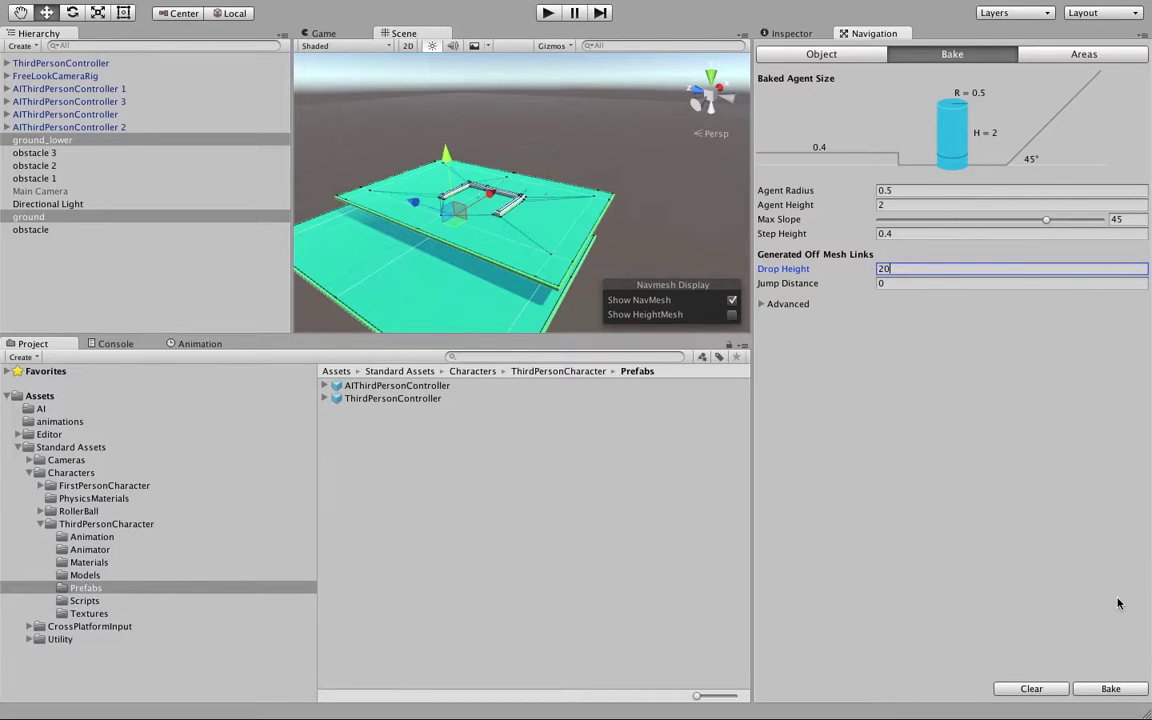
pyautogui.click(1115, 688)
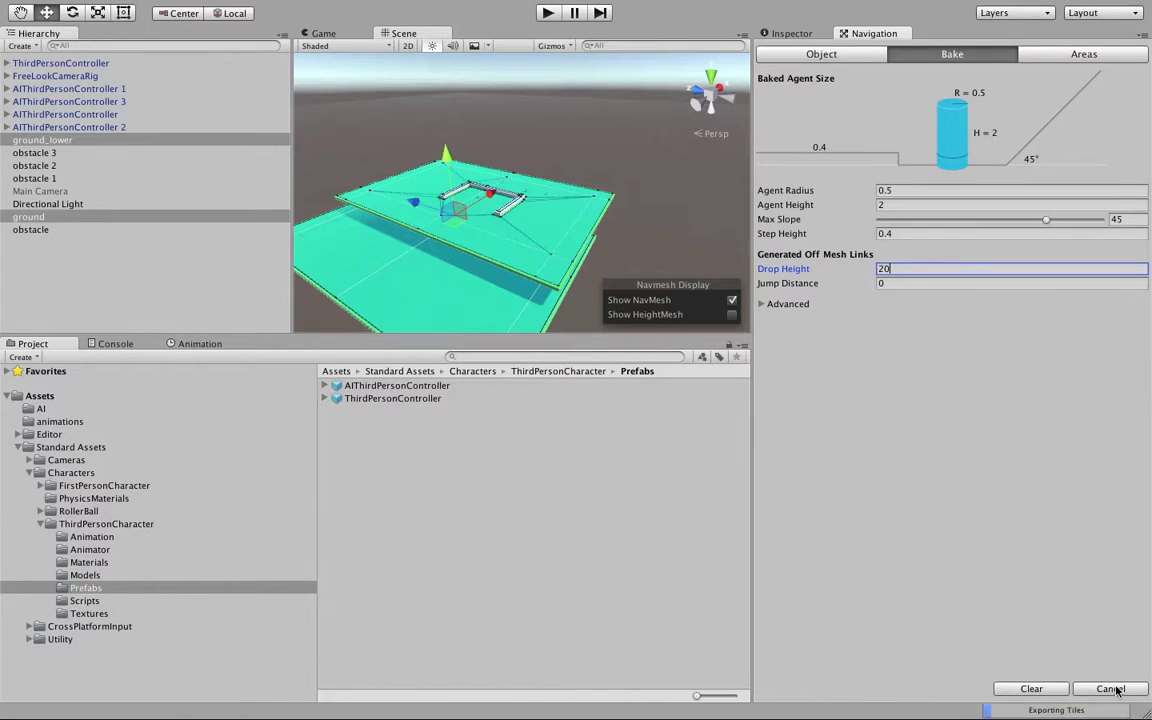
pyautogui.keyDown('alt'); pyautogui.moveTo(500, 258); pyautogui.dragTo(528, 297); pyautogui.keyUp('alt')
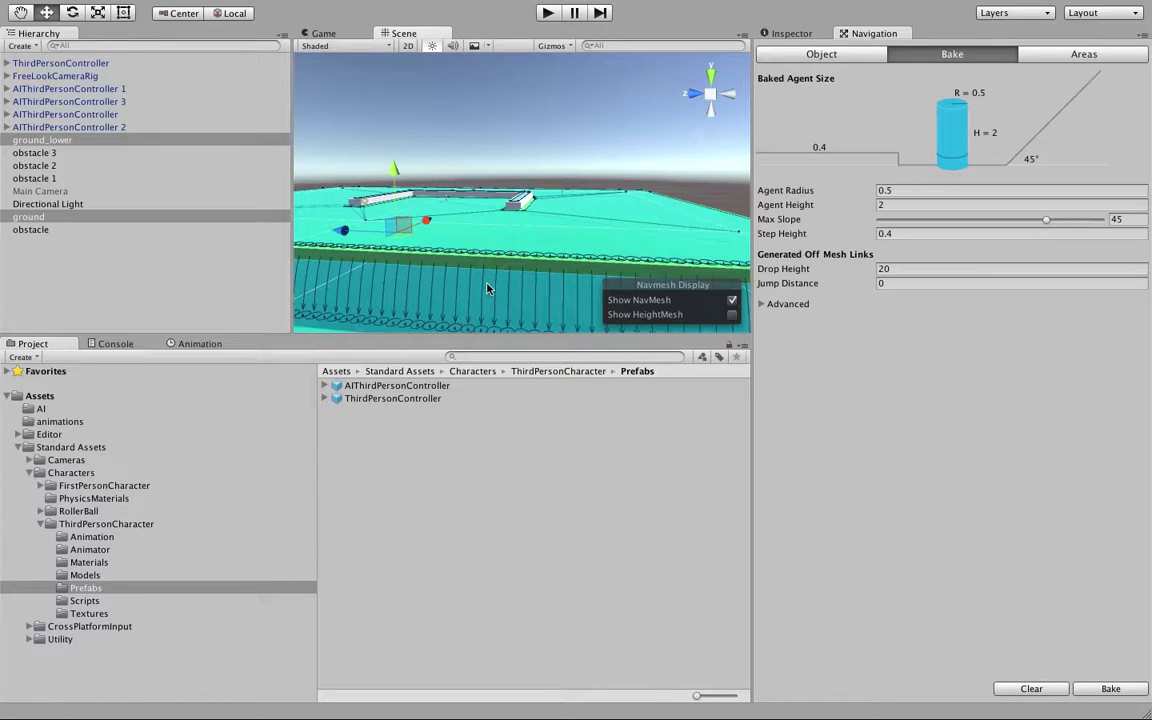
pyautogui.scroll(-5, 489, 278)
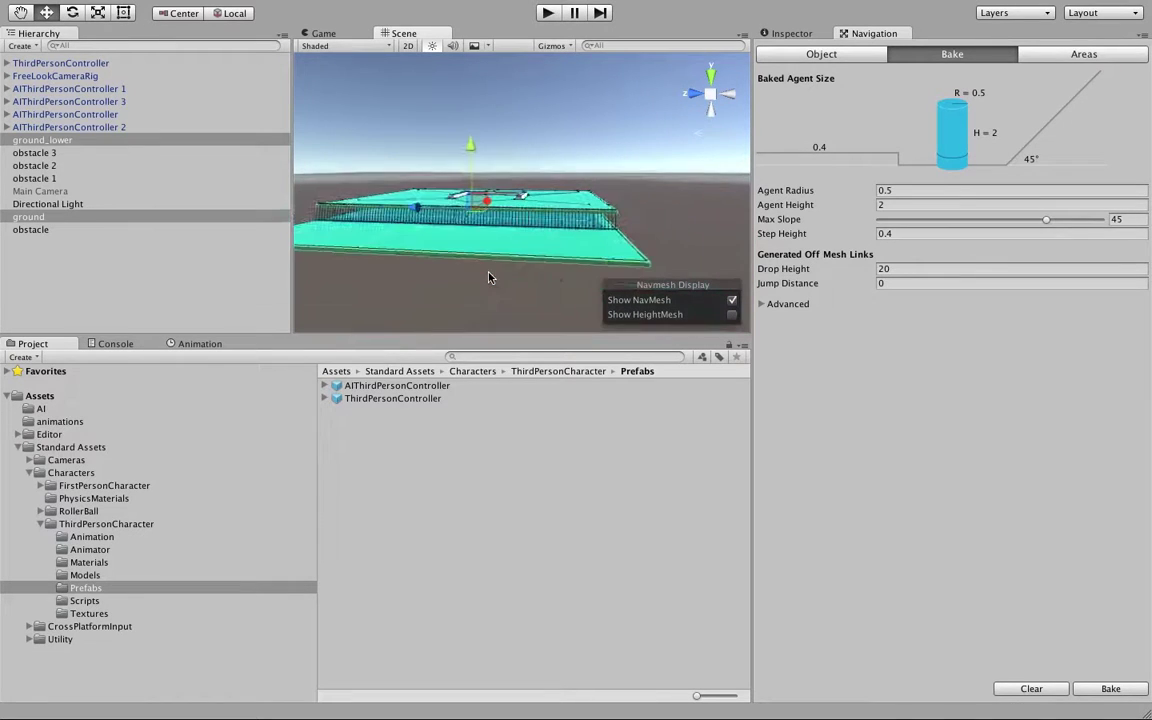
pyautogui.scroll(-1, 489, 278)
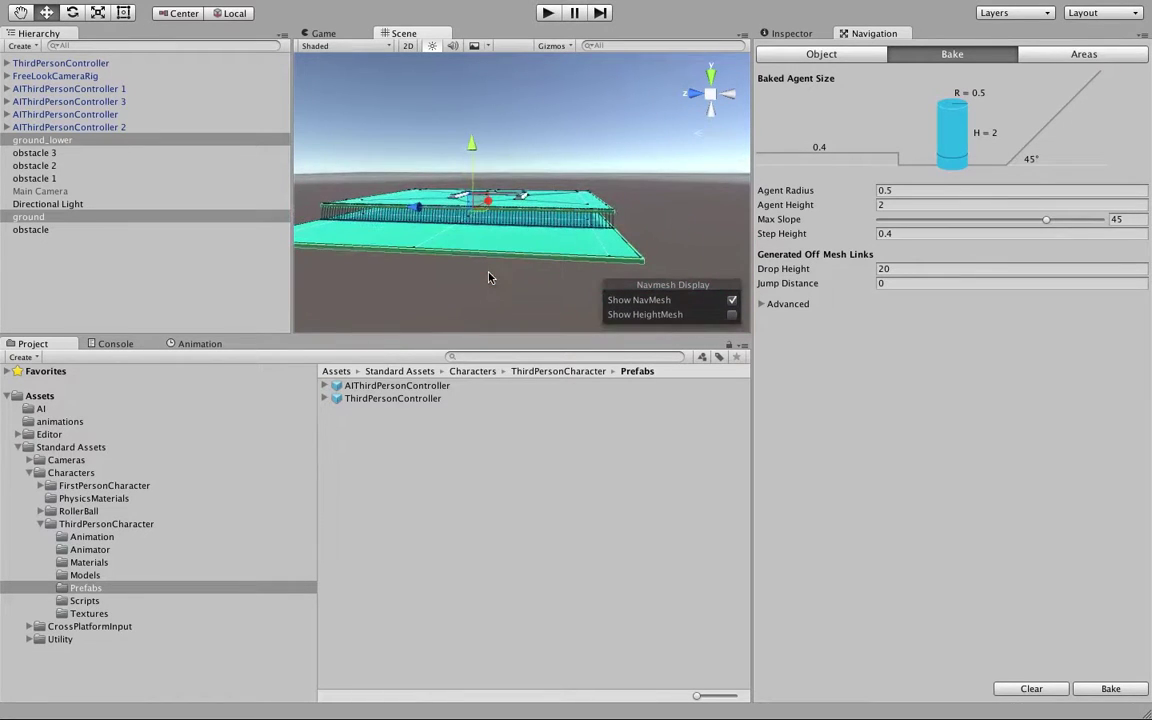
pyautogui.click(546, 15)
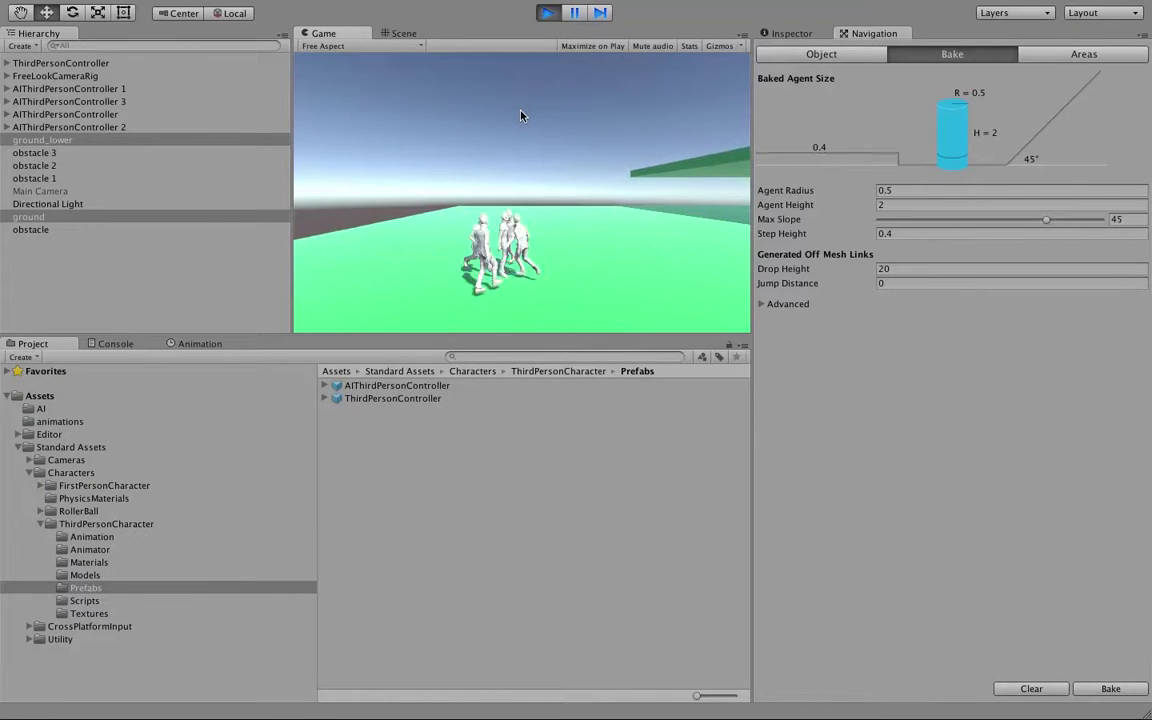
# Step: End the play test after watching the followers use the new drop links
pyautogui.hotkey('ctrl', 'p')
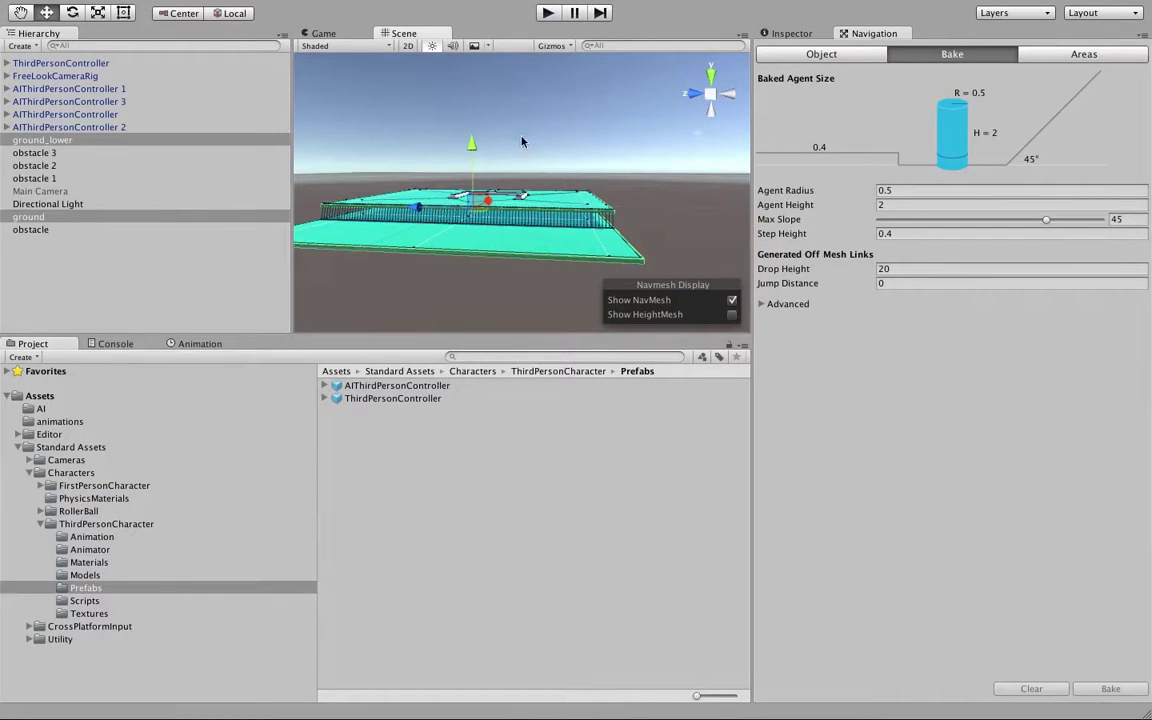
# Step: Zoom and orbit the Scene view around the NavMesh platform
pyautogui.scroll(-2, 510, 178)
pyautogui.scroll(3, 510, 178)
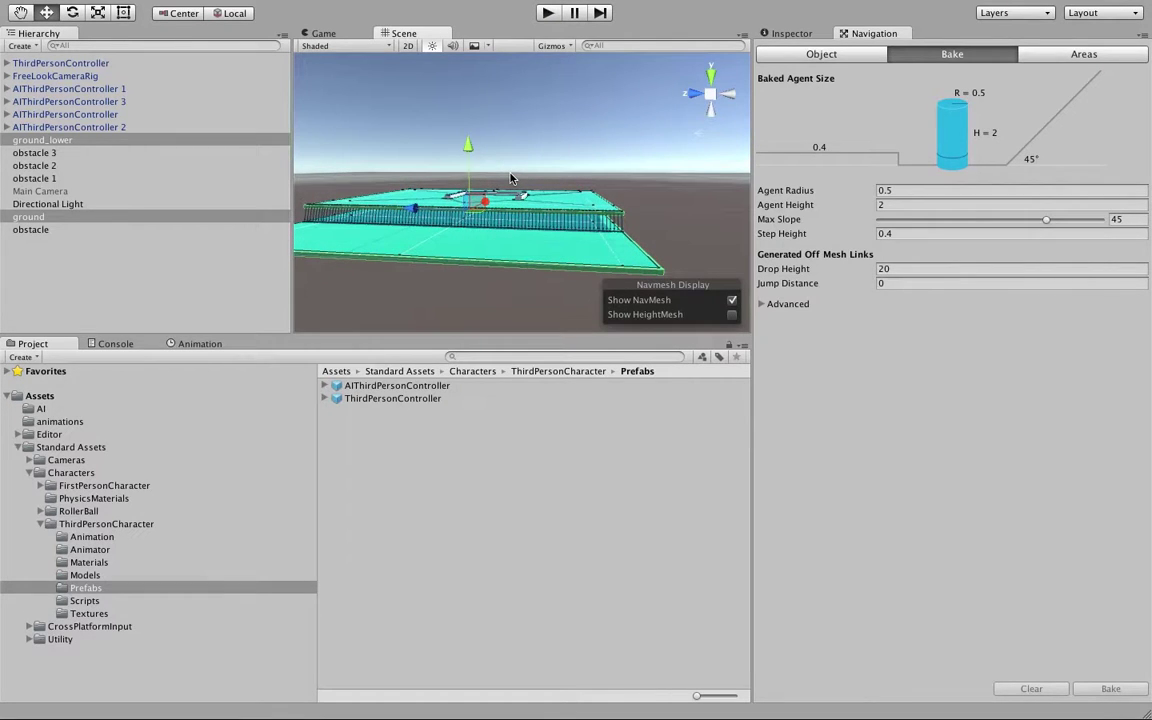
pyautogui.press('alt')
pyautogui.moveTo(481, 244)
pyautogui.keyDown('alt'); pyautogui.mouseDown()
pyautogui.moveTo(445, 255)
pyautogui.moveTo(413, 242)
pyautogui.moveTo(474, 264)
pyautogui.mouseUp(); pyautogui.keyUp('alt')
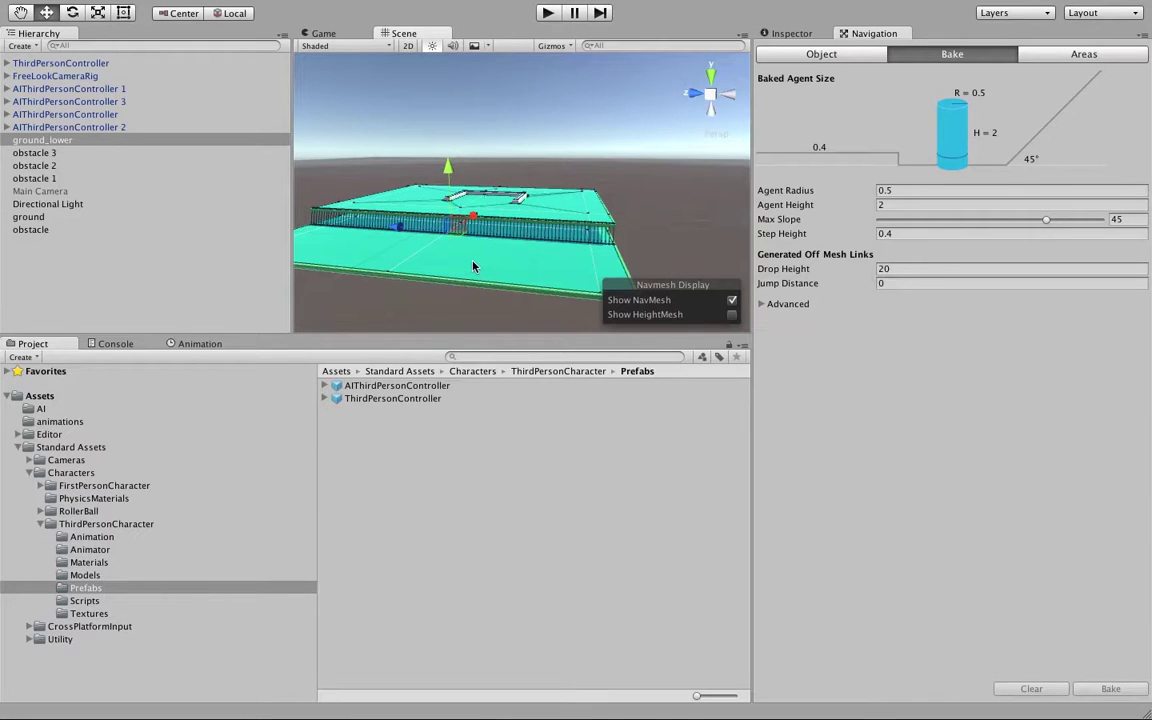
# Step: Duplicate the ground_lower plane and move the copy toward the camera
pyautogui.press('super+d')
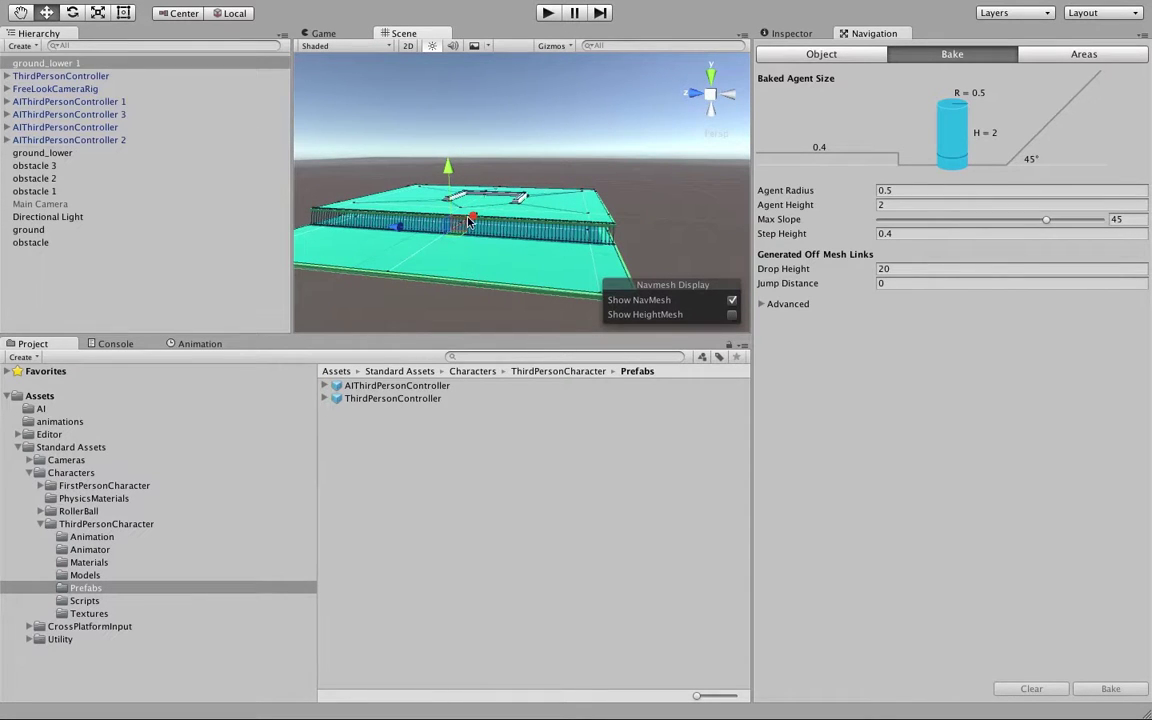
pyautogui.moveTo(468, 220); pyautogui.dragTo(398, 321)
pyautogui.scroll(-3, 455, 255)
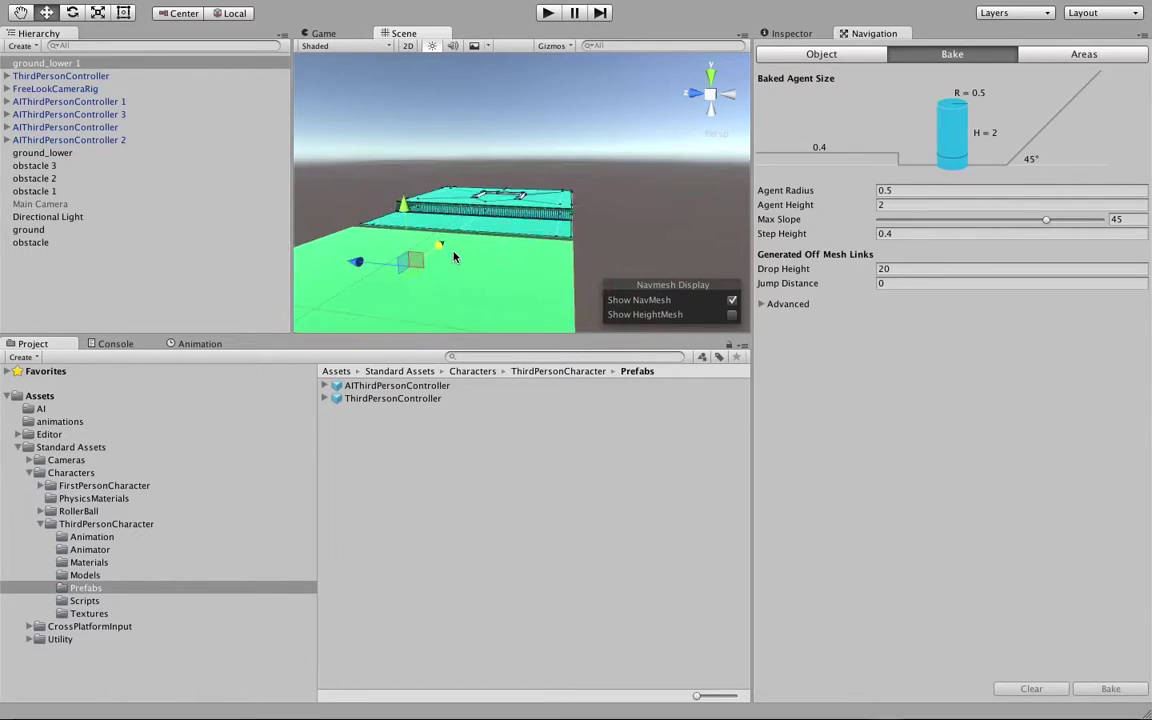
pyautogui.scroll(5, 453, 257)
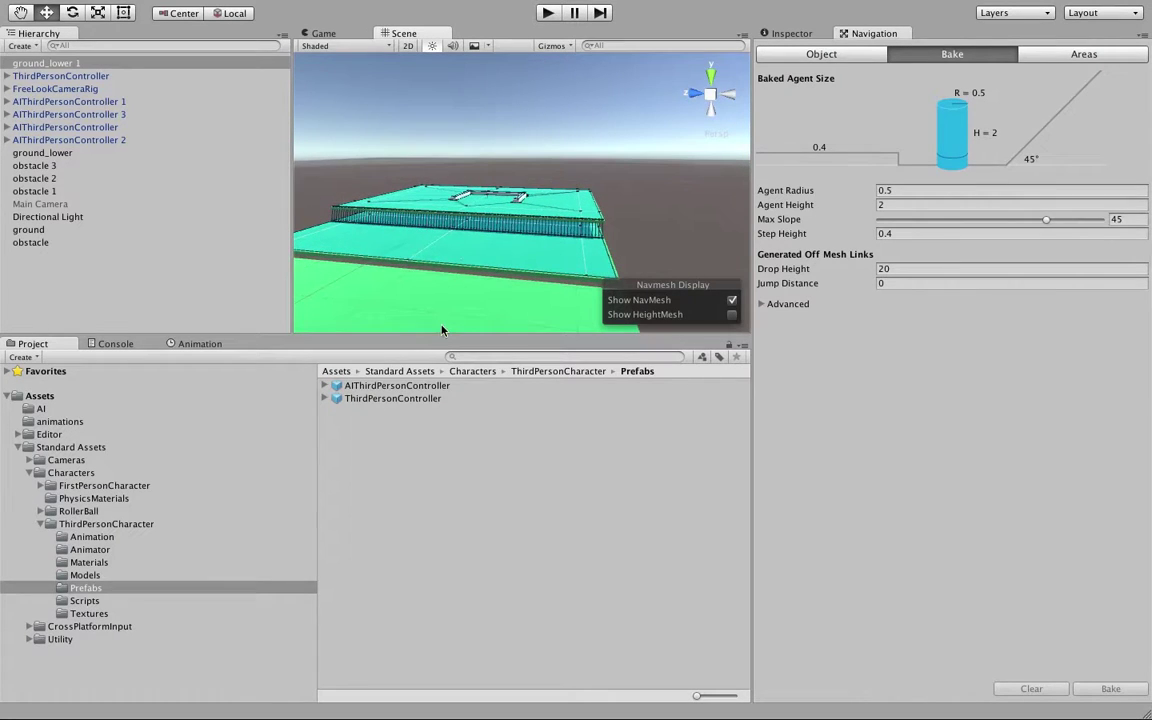
# Step: Drag the panel splitters to make the Scene view taller and wider
pyautogui.moveTo(442, 333); pyautogui.dragTo(431, 480)
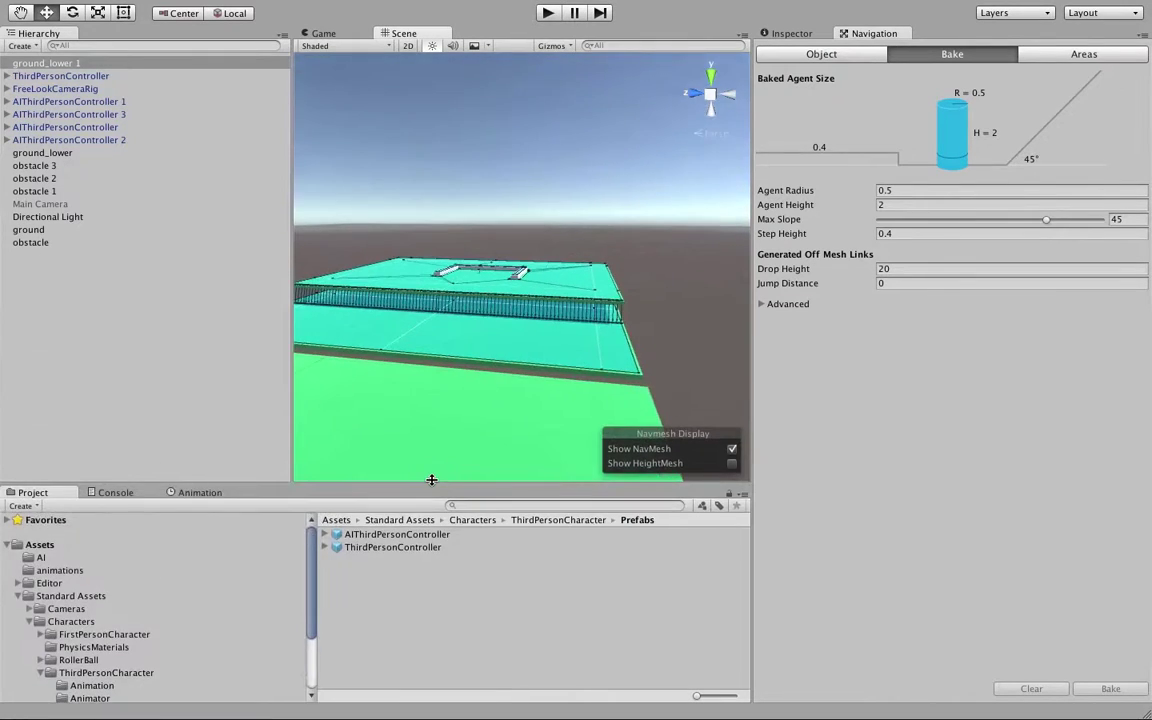
pyautogui.moveTo(753, 261); pyautogui.dragTo(910, 262)
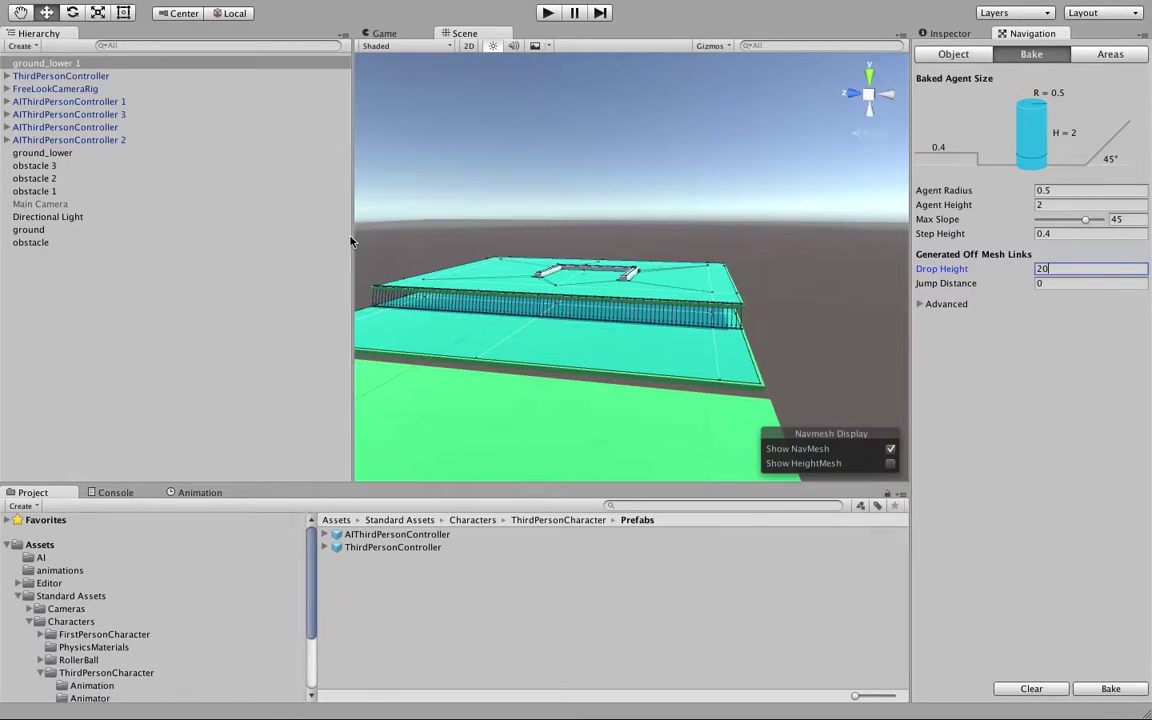
pyautogui.moveTo(352, 240); pyautogui.dragTo(147, 255)
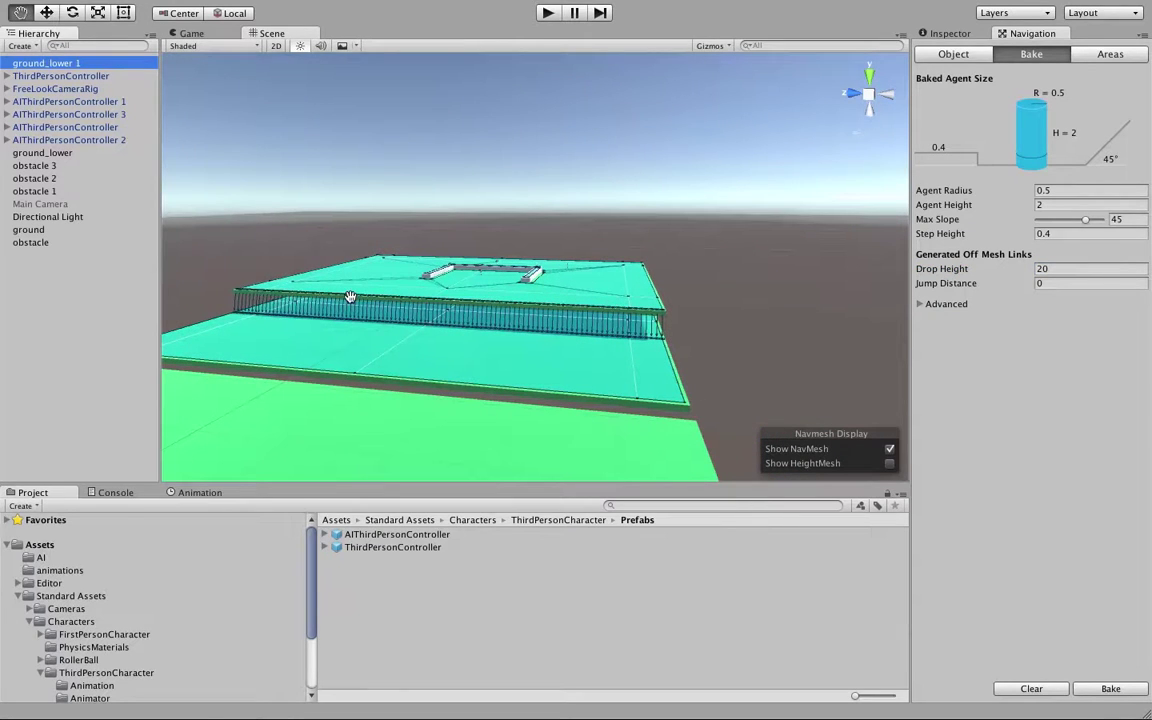
# Step: Nudge ground_lower slightly right and rebake the NavMesh with Jump Distance 5
pyautogui.moveTo(350, 297)
pyautogui.mouseDown()
pyautogui.moveTo(381, 321)
pyautogui.moveTo(476, 213)
pyautogui.moveTo(458, 257)
pyautogui.moveTo(527, 226)
pyautogui.moveTo(496, 303)
pyautogui.moveTo(470, 321)
pyautogui.moveTo(342, 298)
pyautogui.mouseUp()
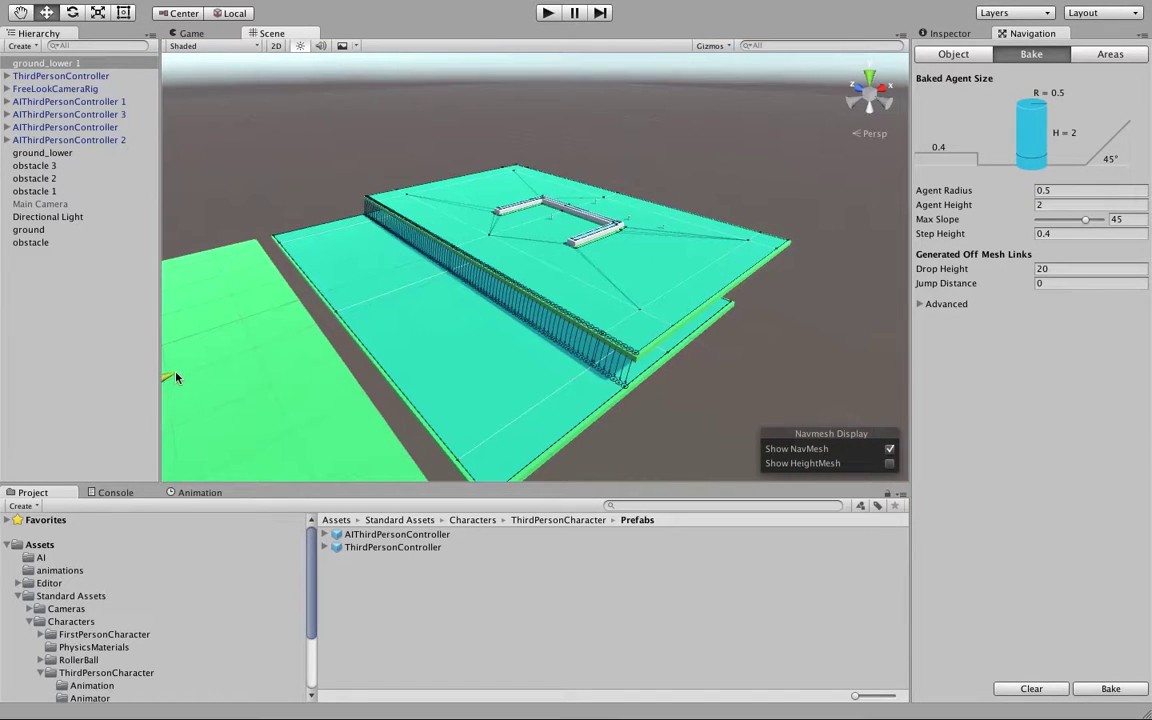
pyautogui.moveTo(175, 377); pyautogui.dragTo(197, 371)
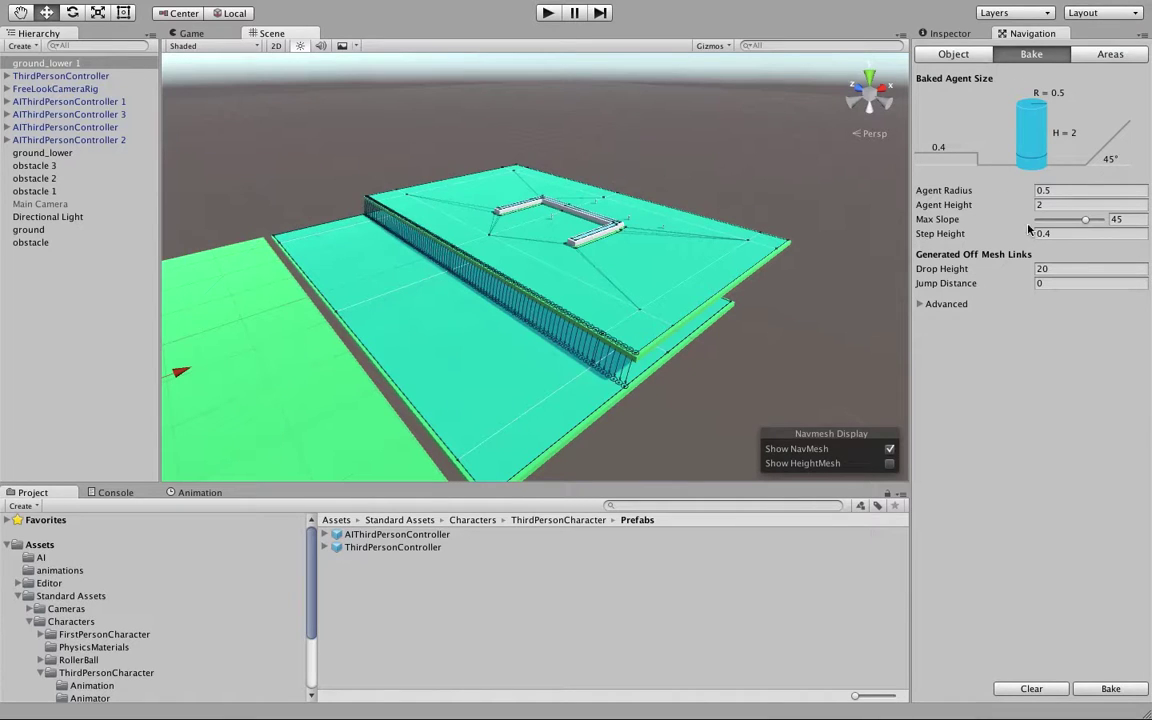
pyautogui.click(1050, 284)
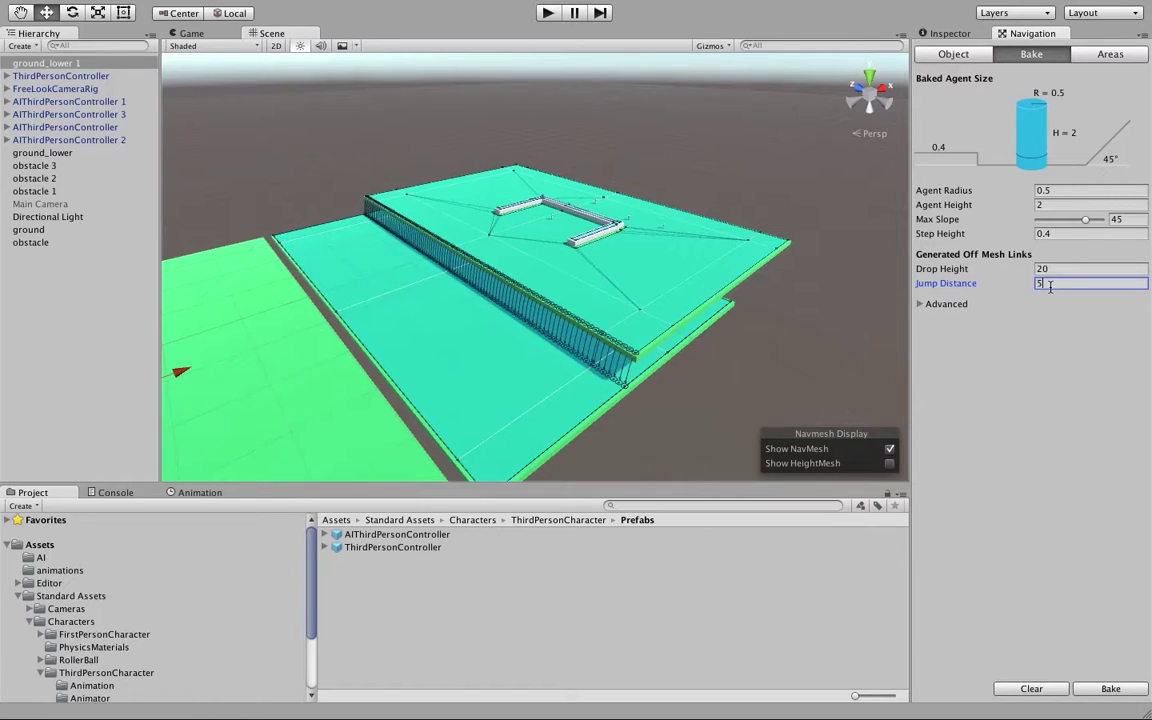
pyautogui.click(1110, 689)
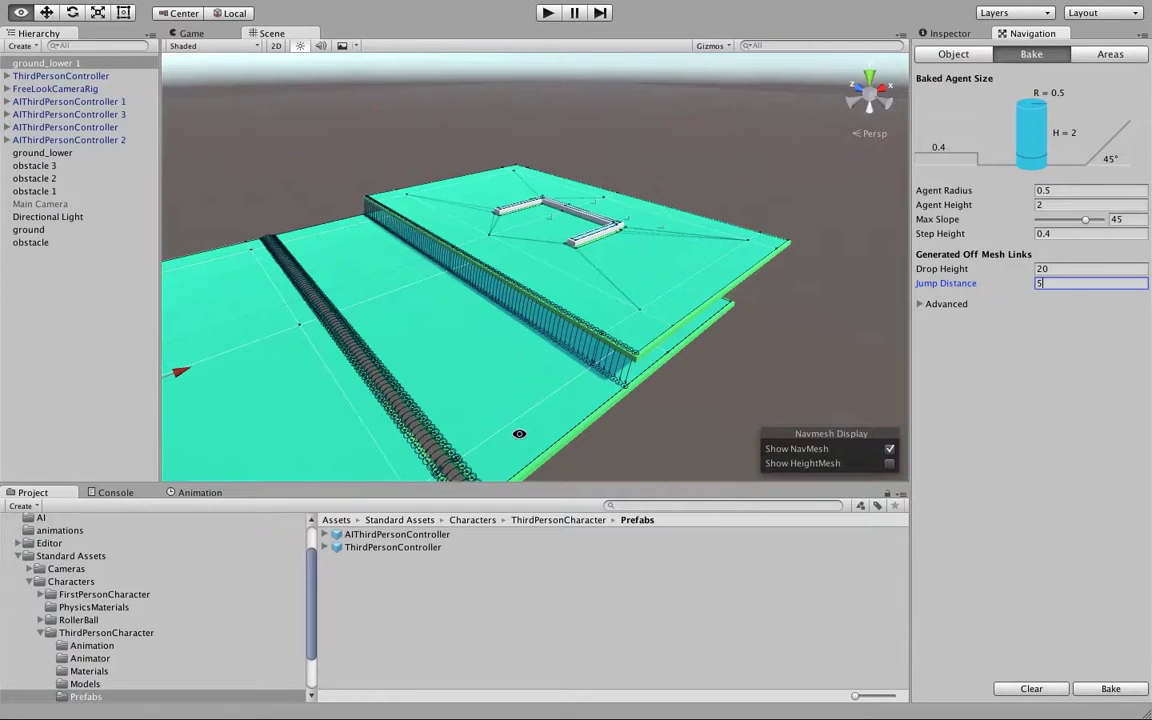
# Step: Orbit, pan and zoom along the planes to inspect the jump links bridging the gap
pyautogui.keyDown('alt'); pyautogui.moveTo(519, 433); pyautogui.dragTo(442, 381); pyautogui.keyUp('alt')
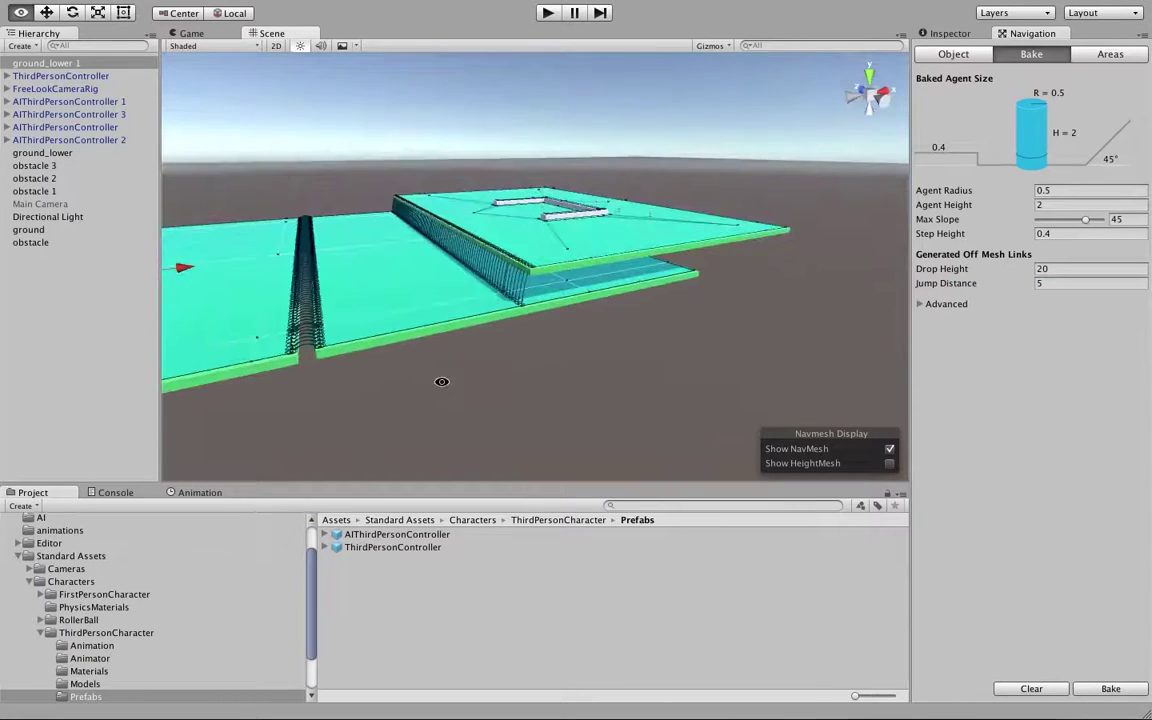
pyautogui.scroll(3, 305, 376)
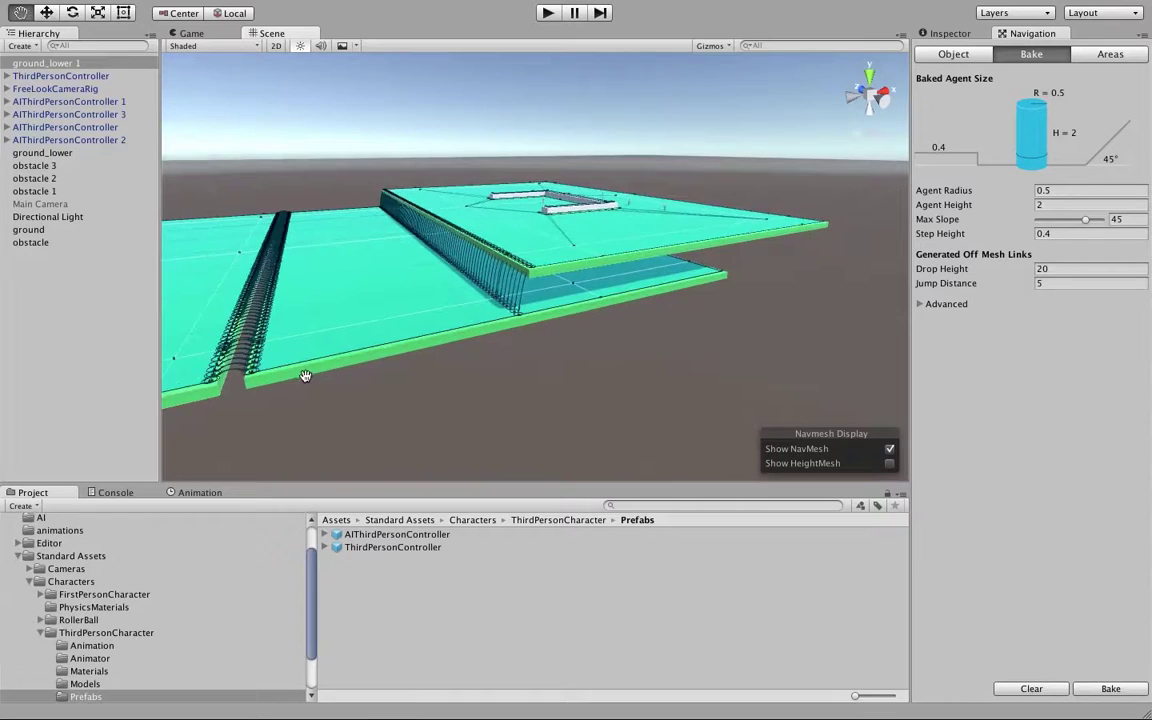
pyautogui.moveTo(305, 376); pyautogui.dragTo(490, 302)
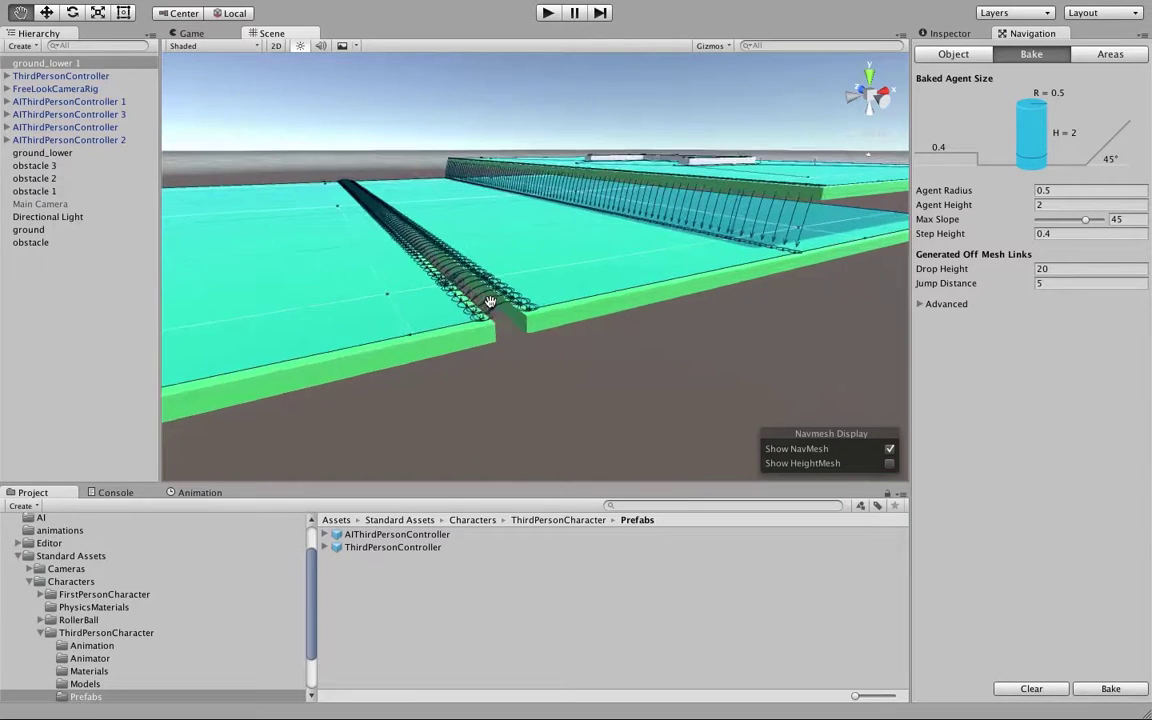
pyautogui.scroll(5, 490, 302)
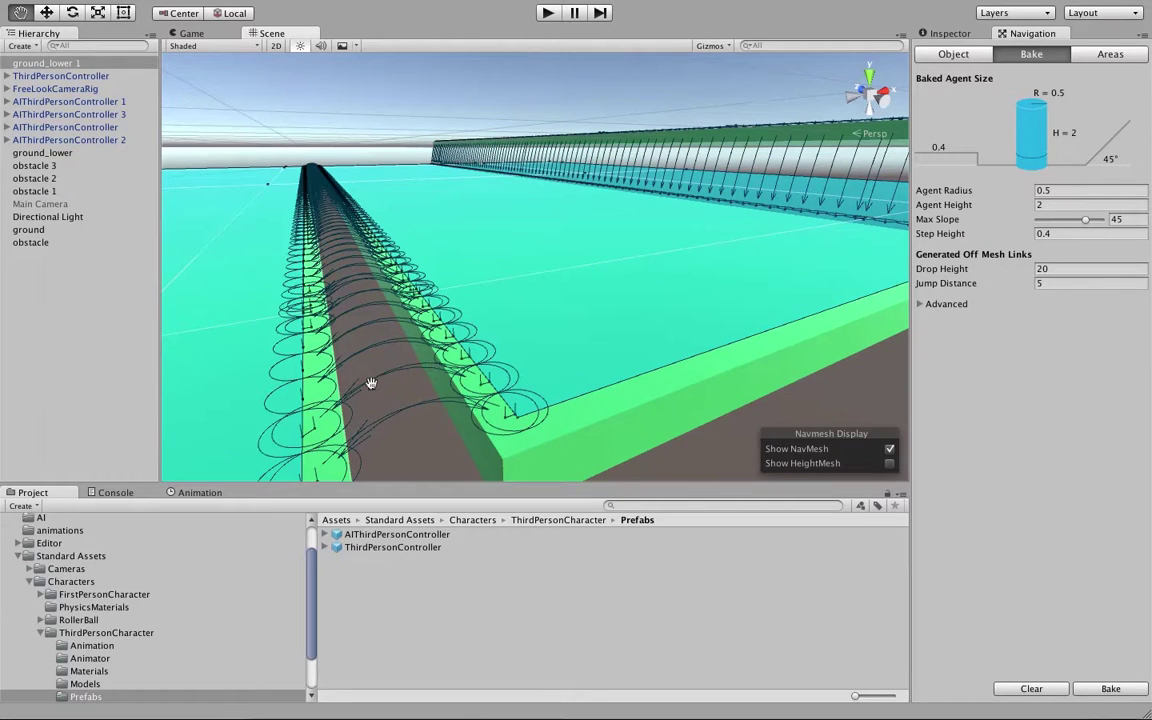
pyautogui.scroll(-8, 489, 258)
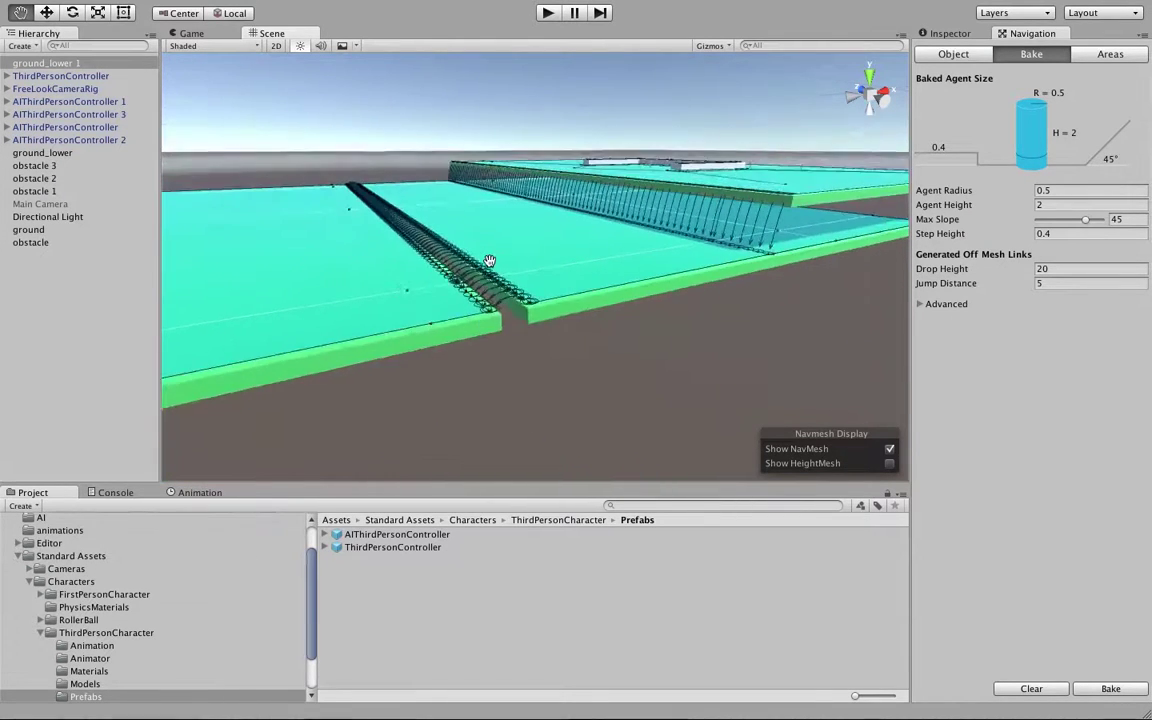
pyautogui.click(547, 13)
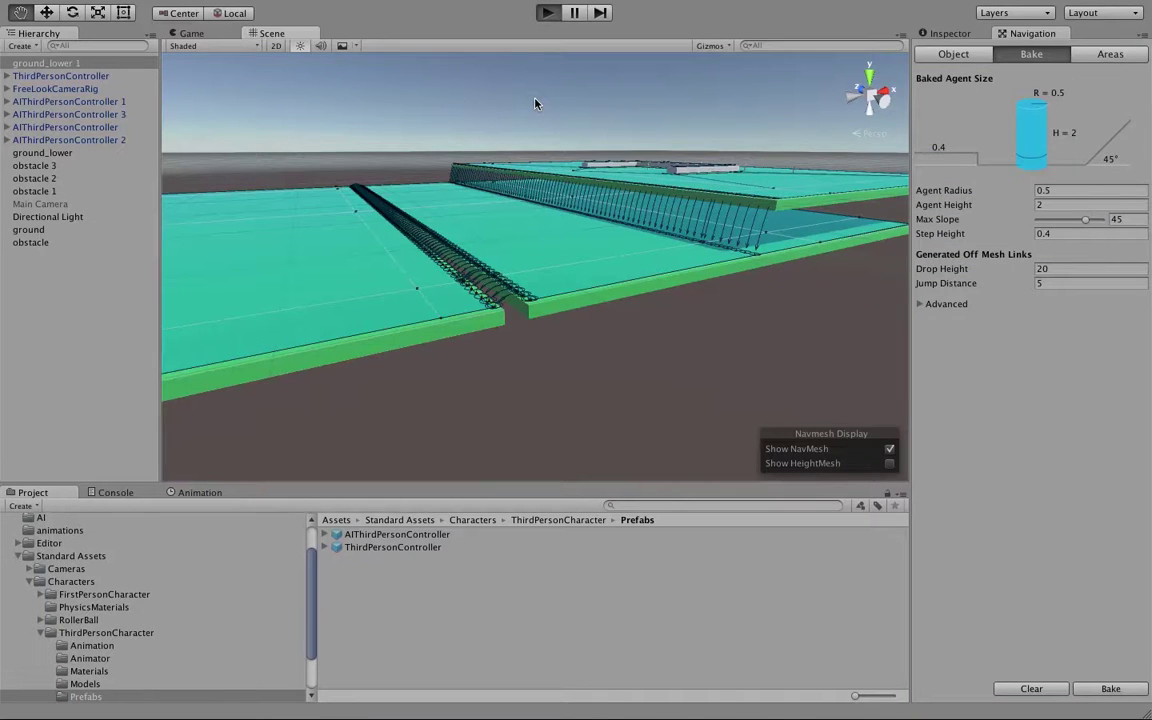
pyautogui.hotkey('ctrl', 'p')
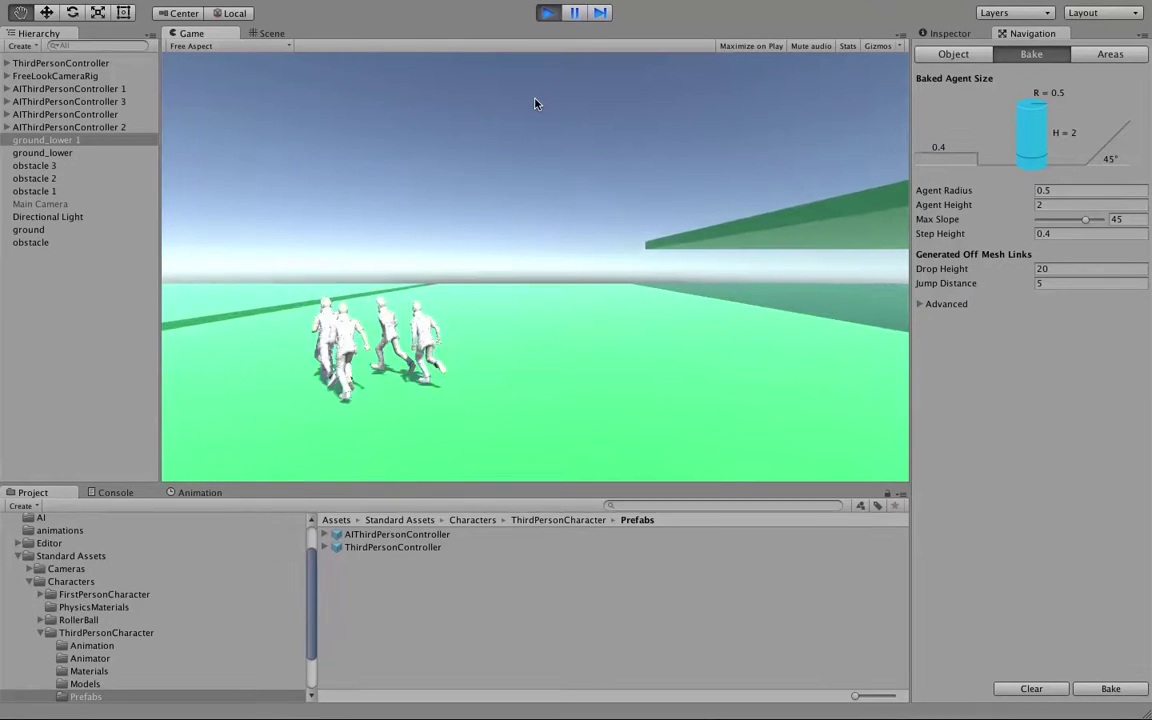
pyautogui.hotkey('ctrl', 'p')
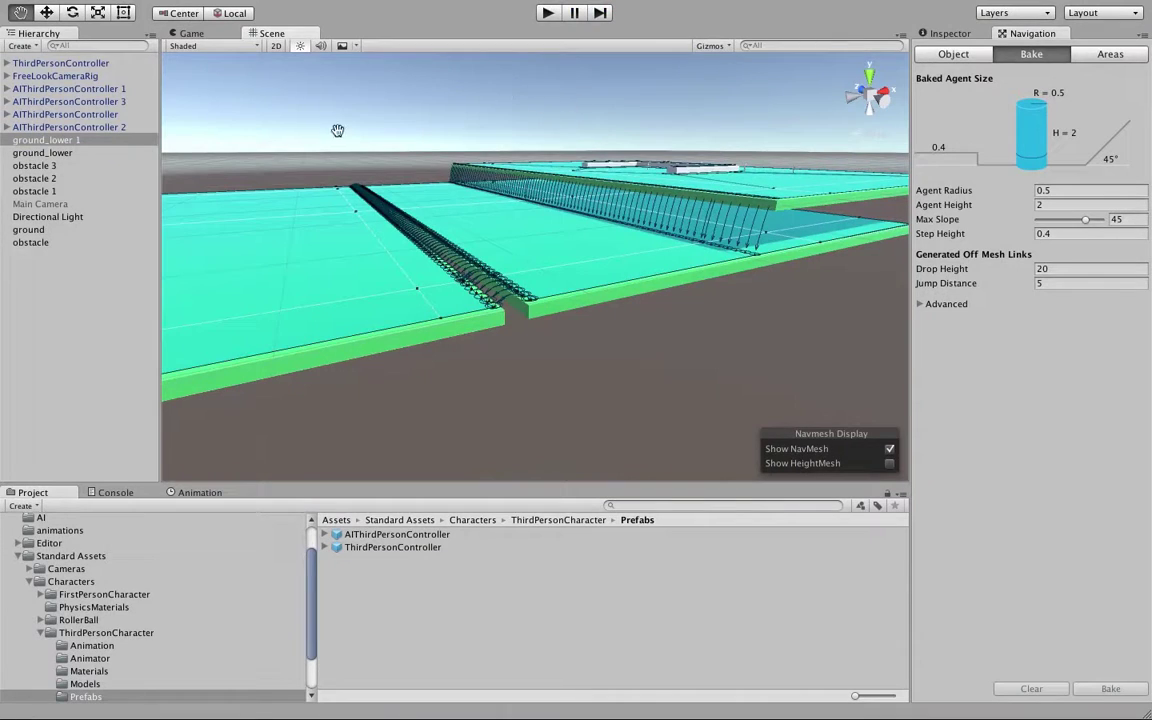
# Step: Select ThirdPersonController and frame the player character from a low angle
pyautogui.click(70, 64)
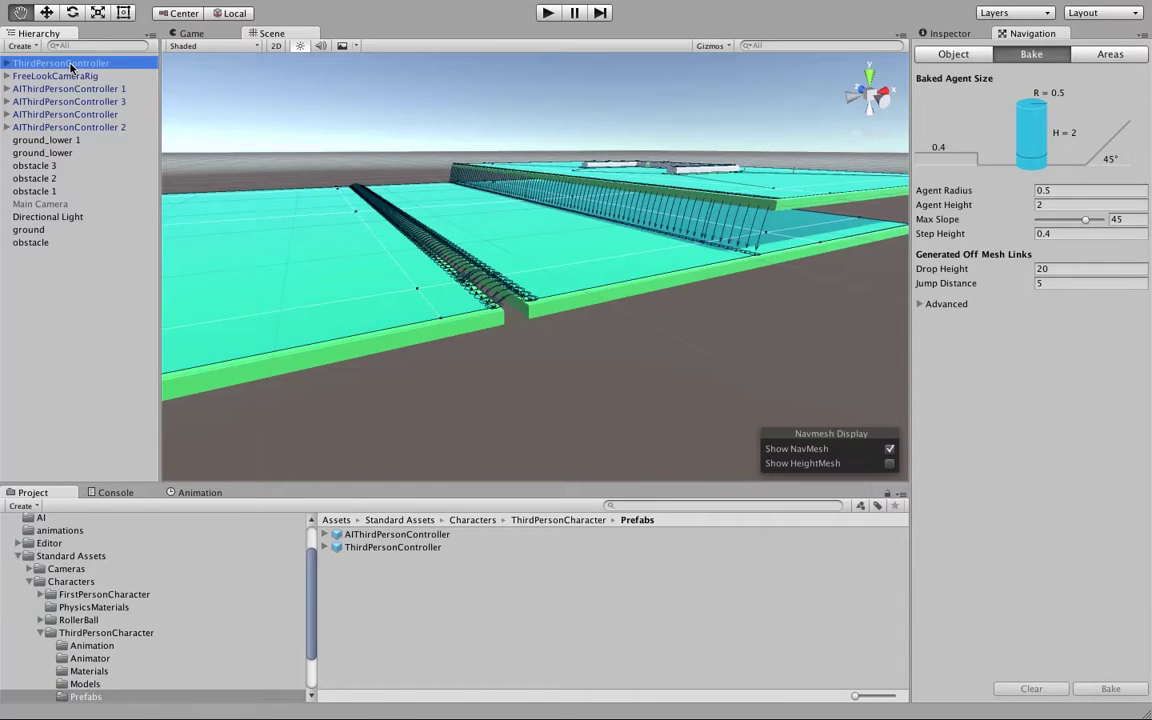
pyautogui.press('f')
pyautogui.scroll(-5, 353, 91)
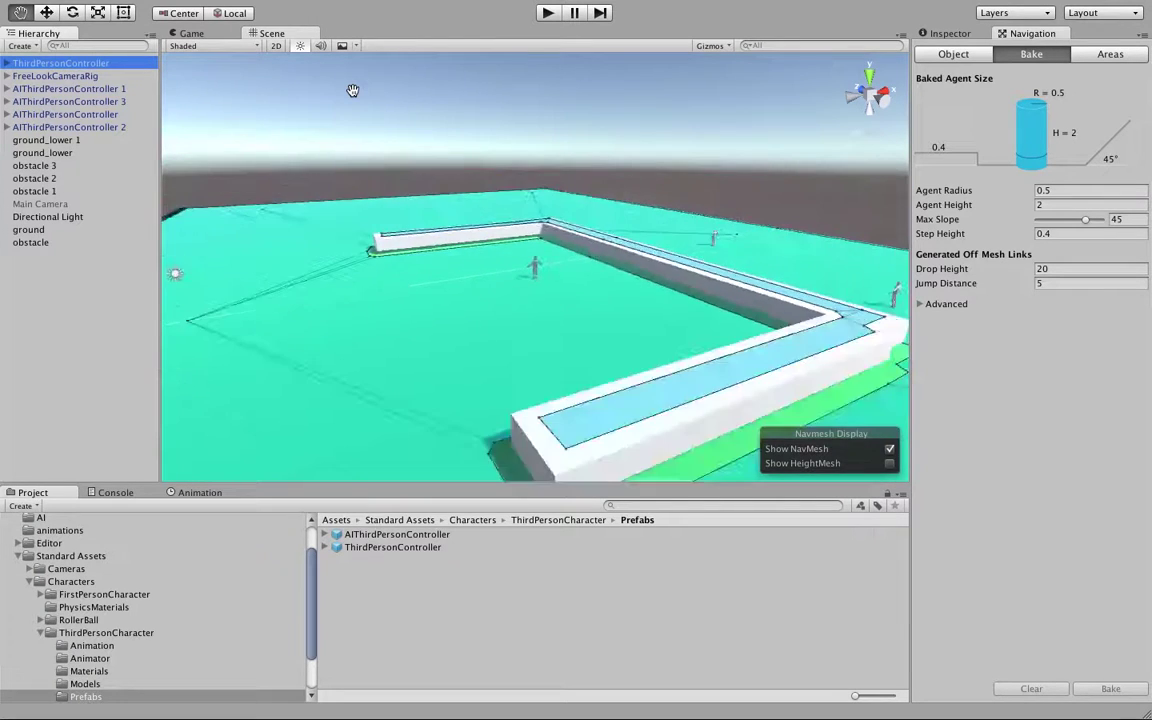
pyautogui.scroll(-6, 353, 91)
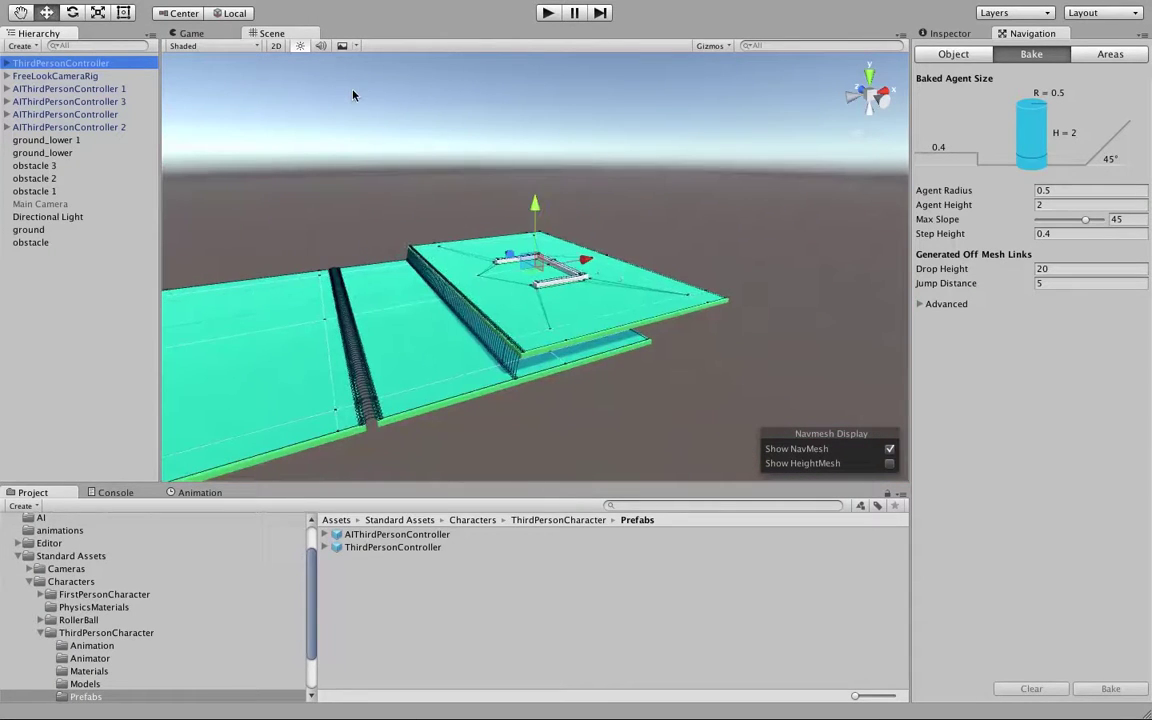
pyautogui.click(587, 261)
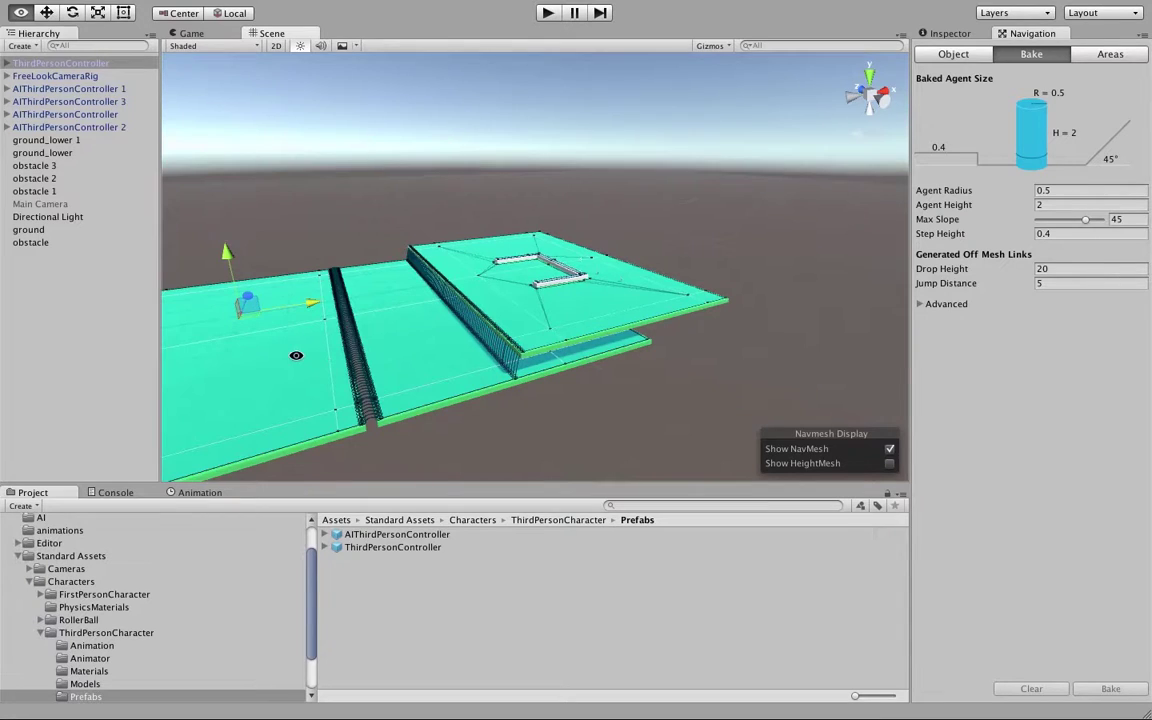
pyautogui.keyDown('alt'); pyautogui.moveTo(296, 355); pyautogui.dragTo(230, 265); pyautogui.keyUp('alt')
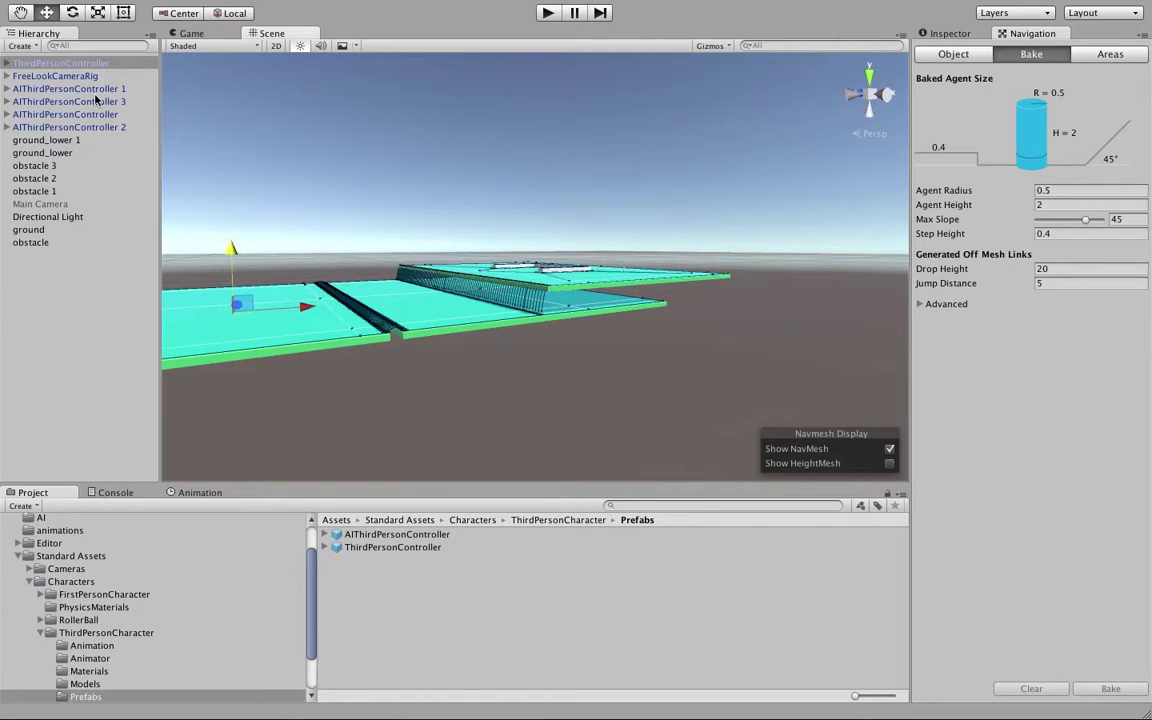
# Step: Raise the player character along Y onto the upper platform and reframe it
pyautogui.doubleClick(73, 64)
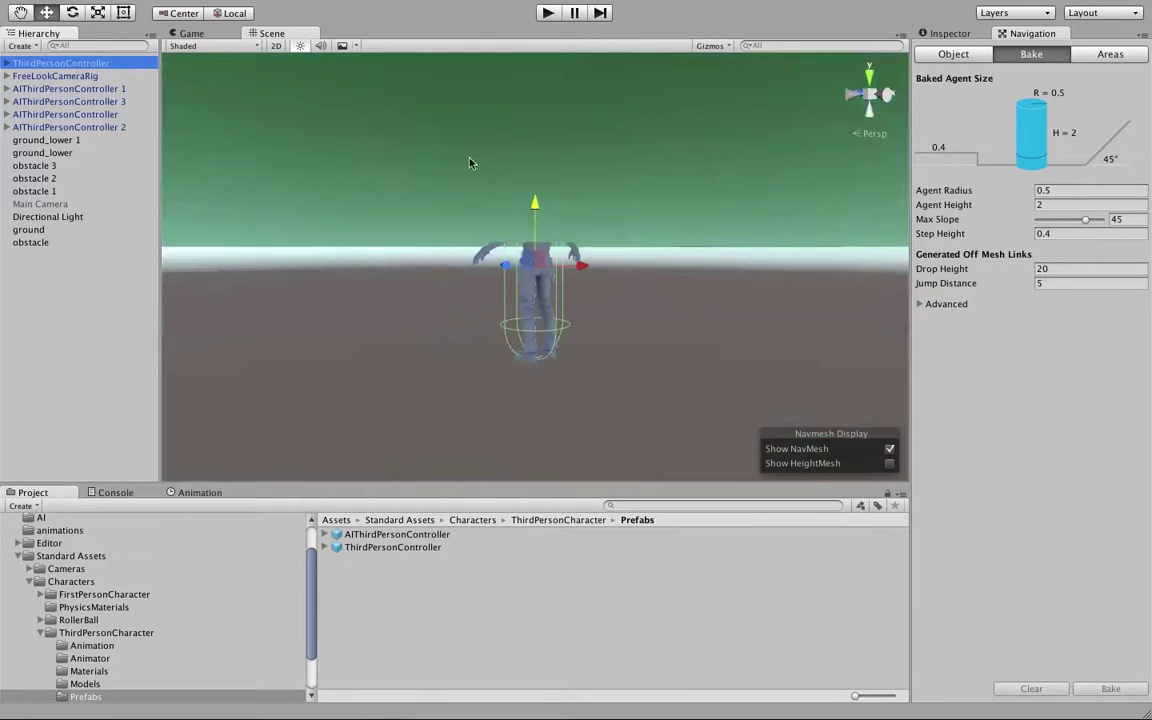
pyautogui.moveTo(536, 207); pyautogui.dragTo(540, 95)
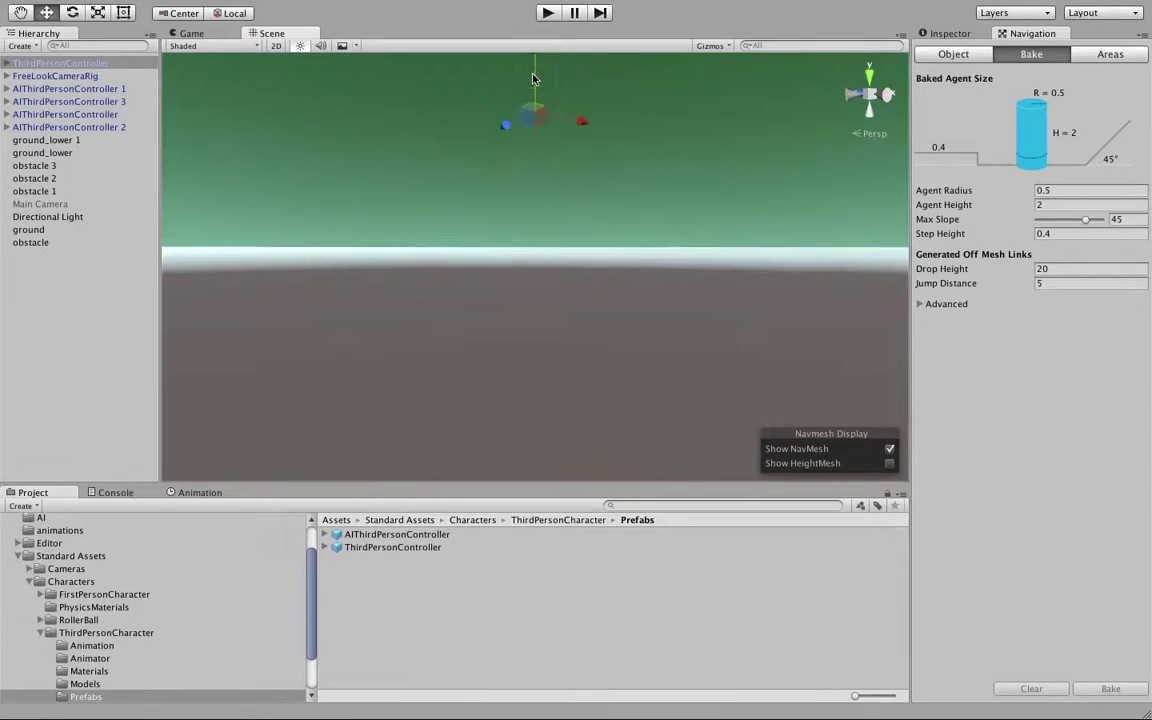
pyautogui.press('f')
pyautogui.keyDown('alt'); pyautogui.moveTo(486, 70); pyautogui.dragTo(532, 91); pyautogui.keyUp('alt')
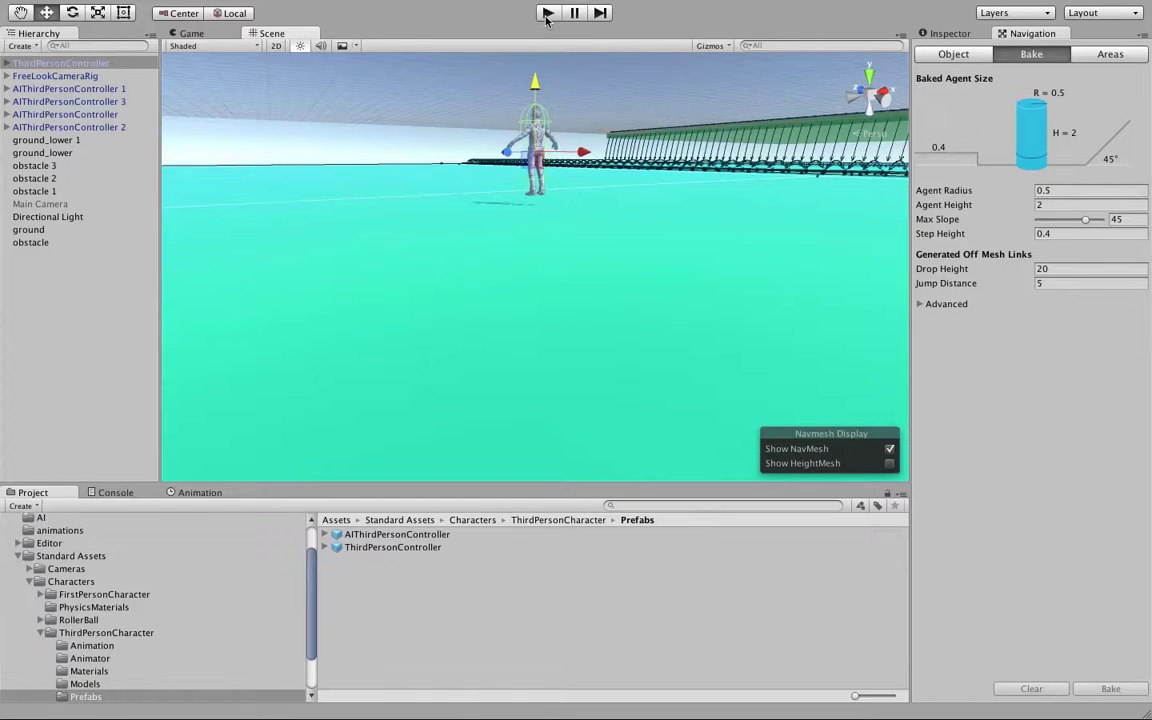
pyautogui.click(546, 15)
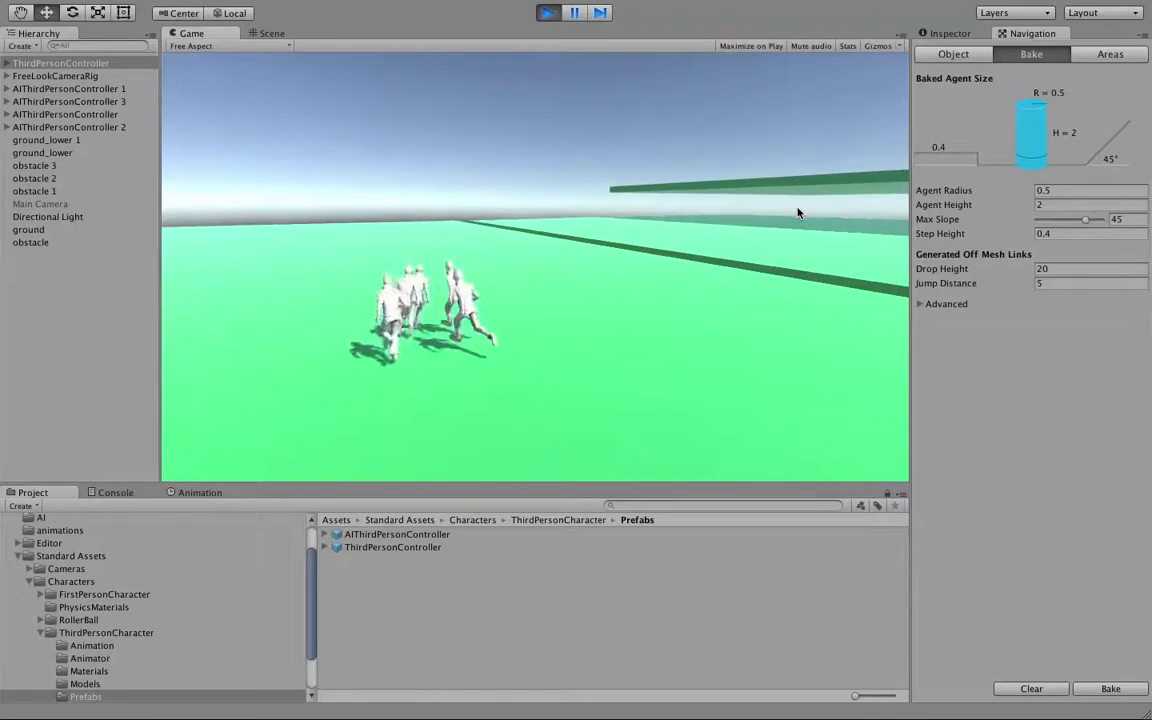
pyautogui.hotkey('ctrl', 'p')
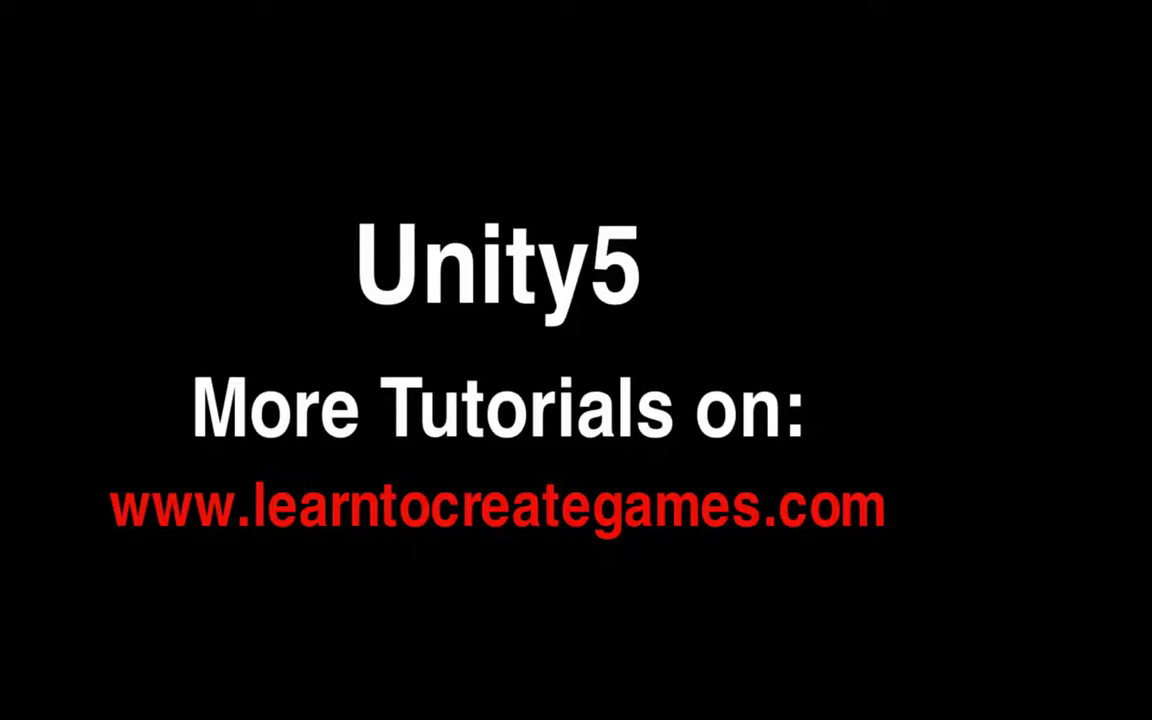